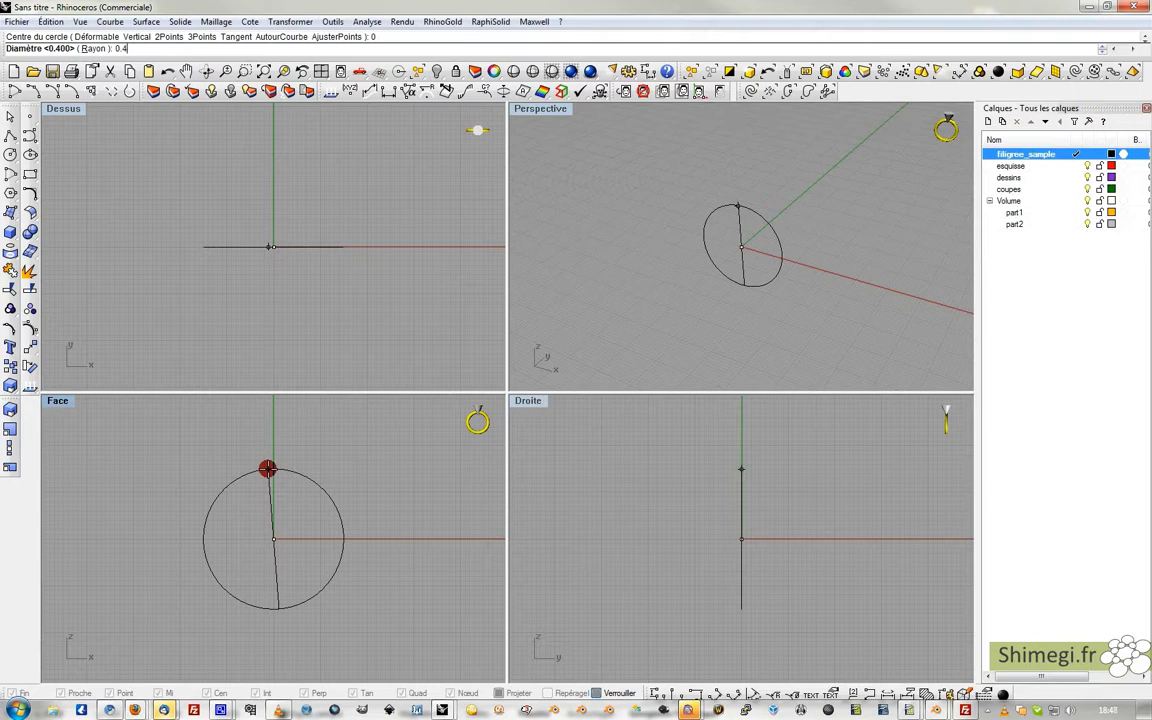
Draw a 0.4-diameter circle centred on the origin in the Face view and move it slightly upward along the vertical axis.
key("Return")
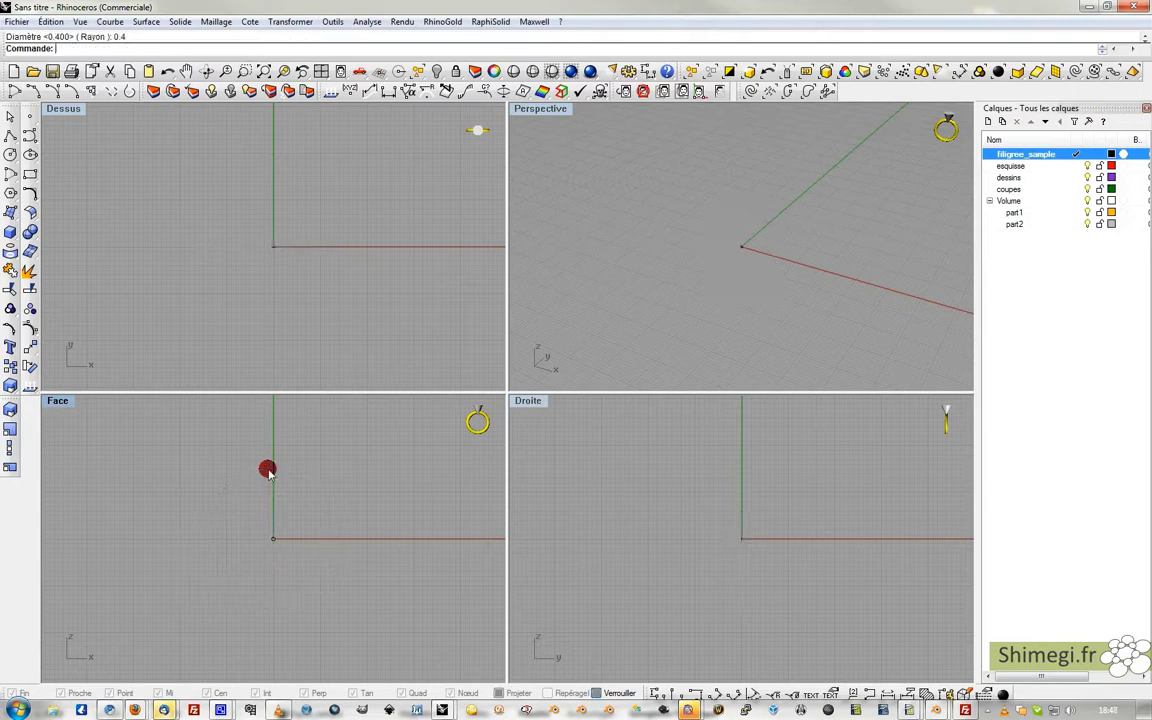
scroll(287, 555, "up", 12)
left_click(257, 521)
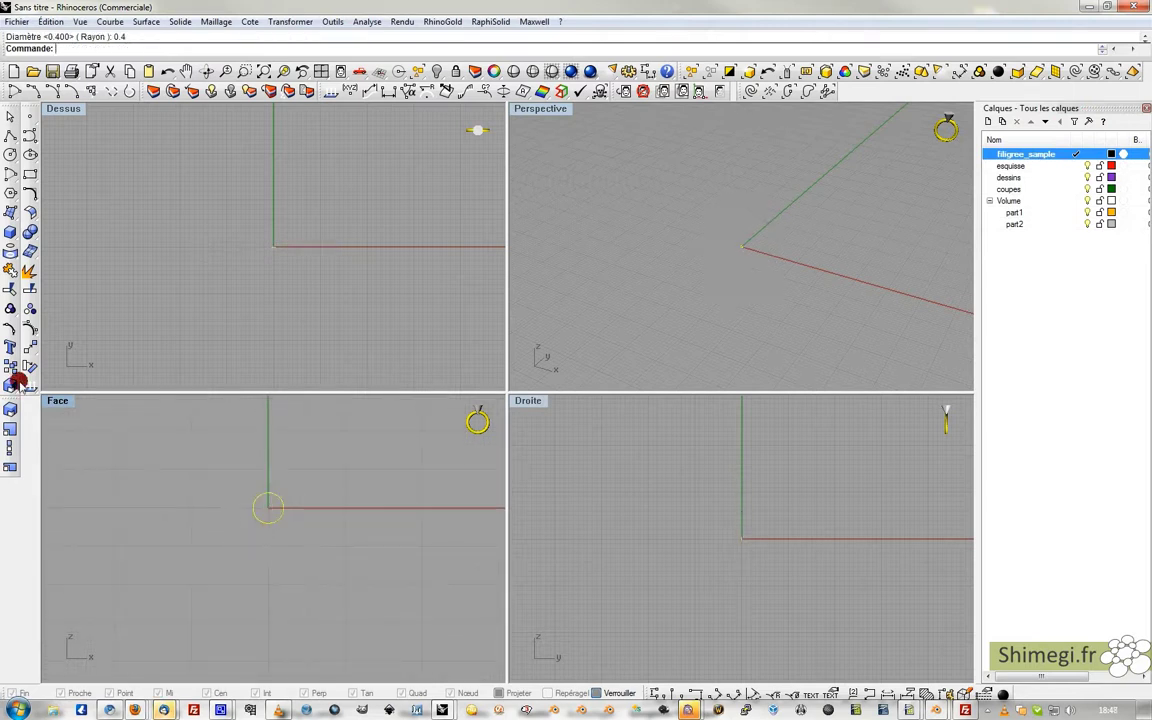
left_click_drag(281, 508, 278, 494)
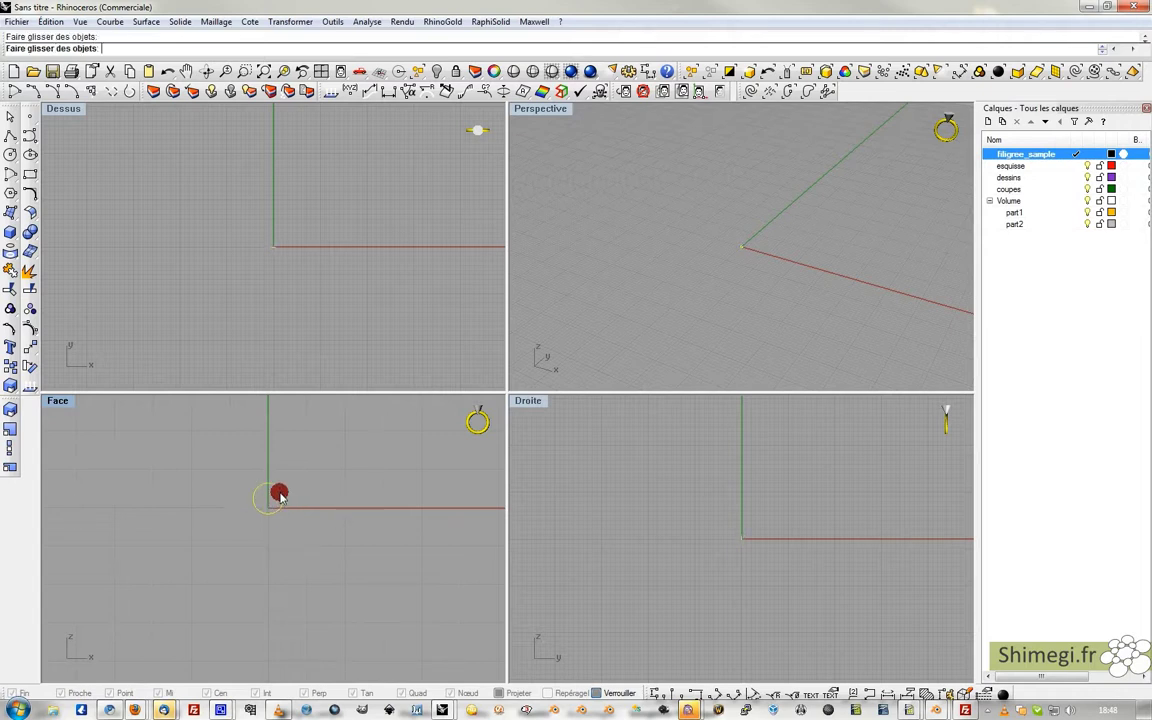
Mirror the circle across the horizontal axis through the origin (0), keeping the original.
type("Mirror")
key("Return")
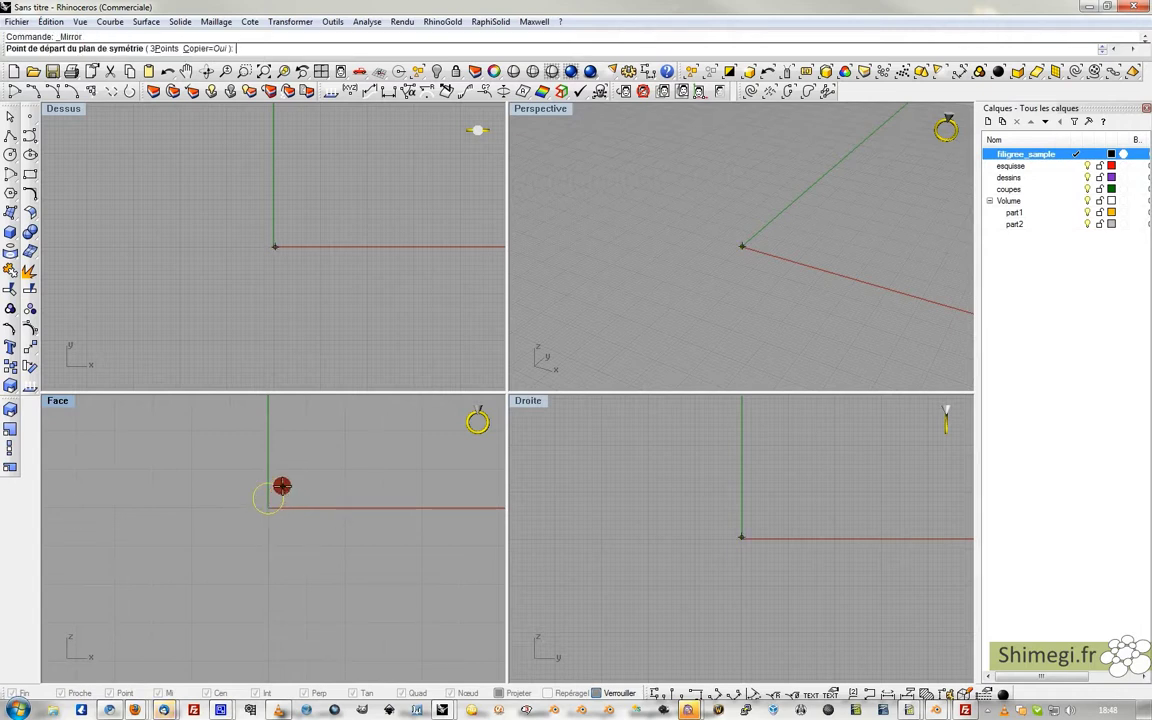
type("0")
key("Return")
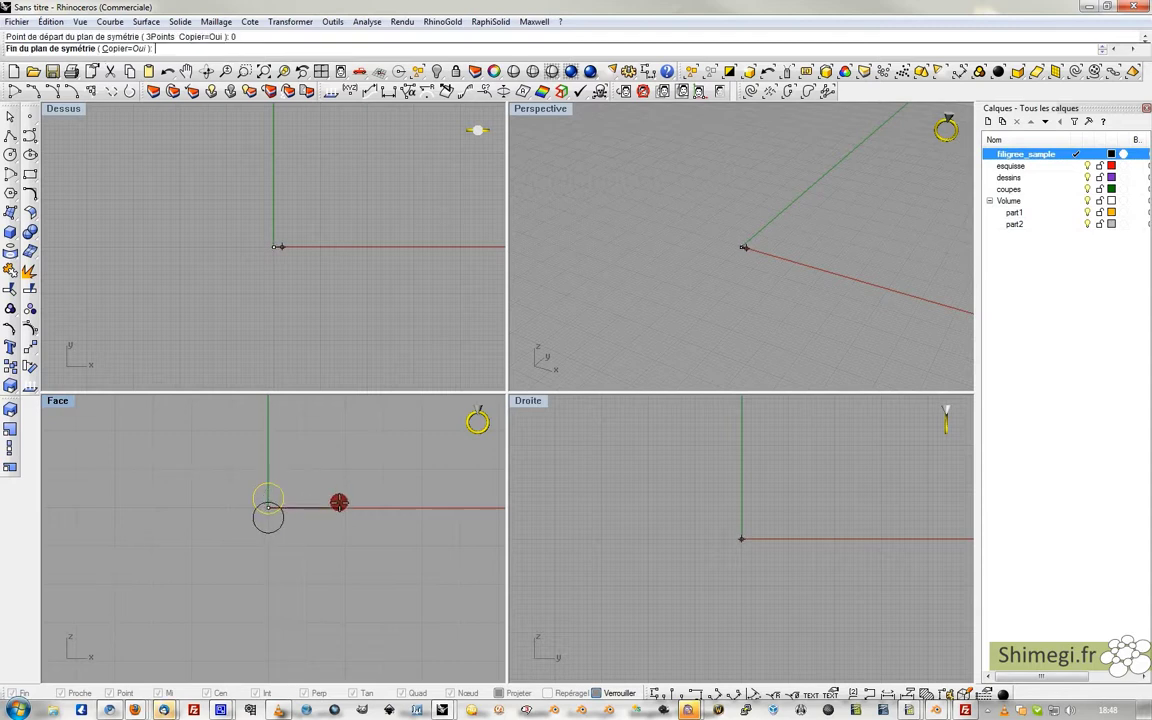
left_click(330, 505)
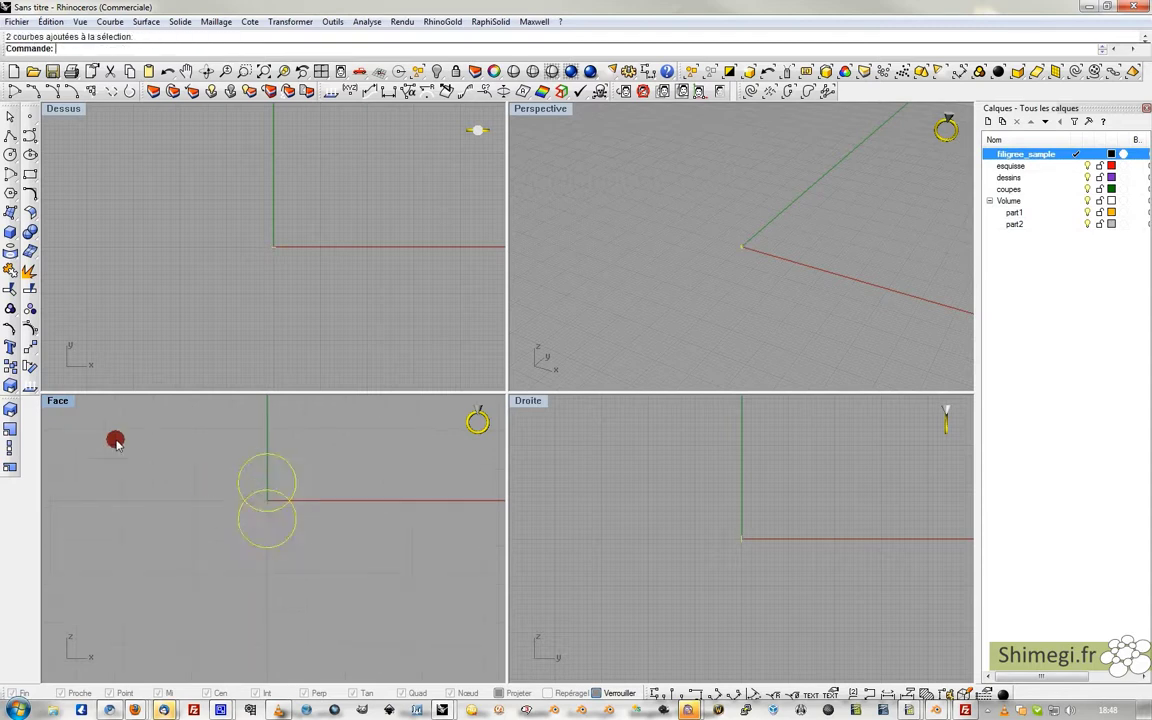
Trim away the overlapping inner arcs of the two circles and join the remaining arcs into one closed curve.
left_click(32, 322)
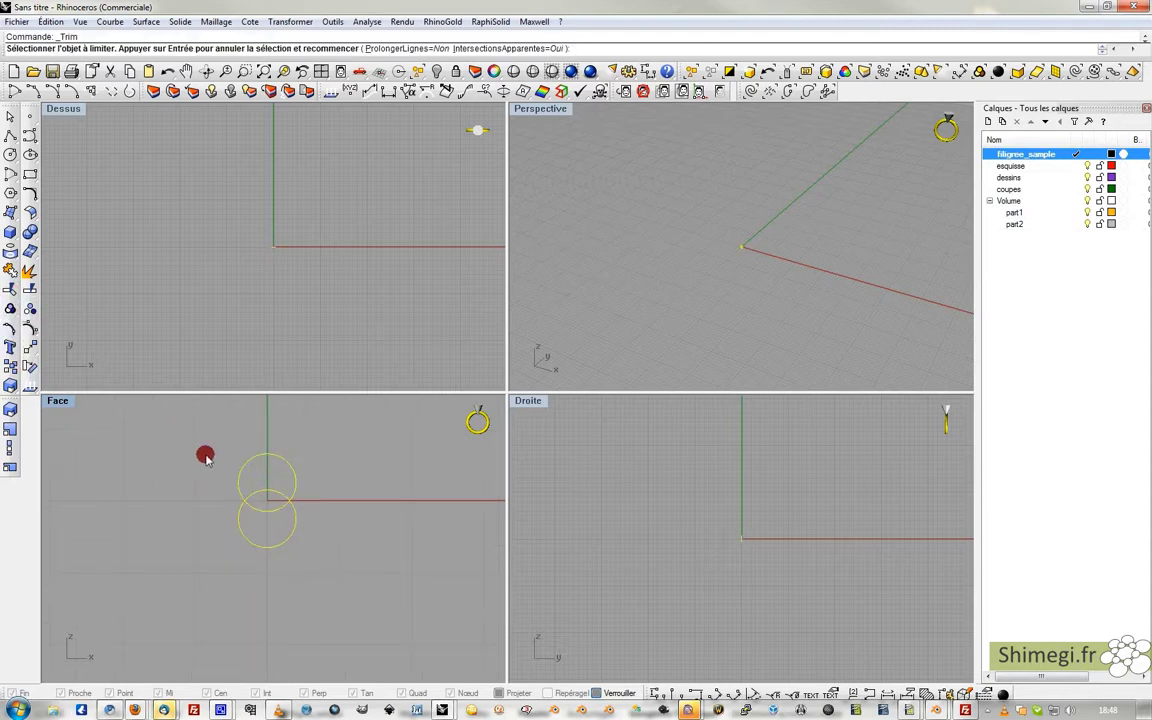
left_click(258, 495)
left_click(260, 503)
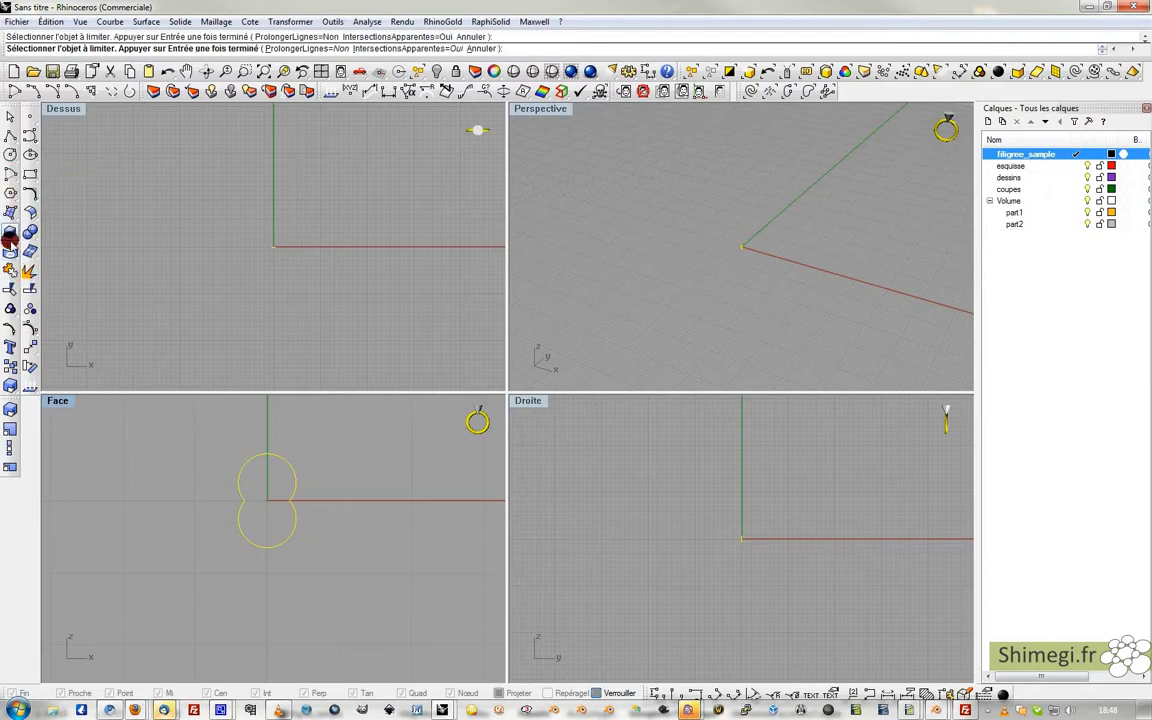
left_click(9, 240)
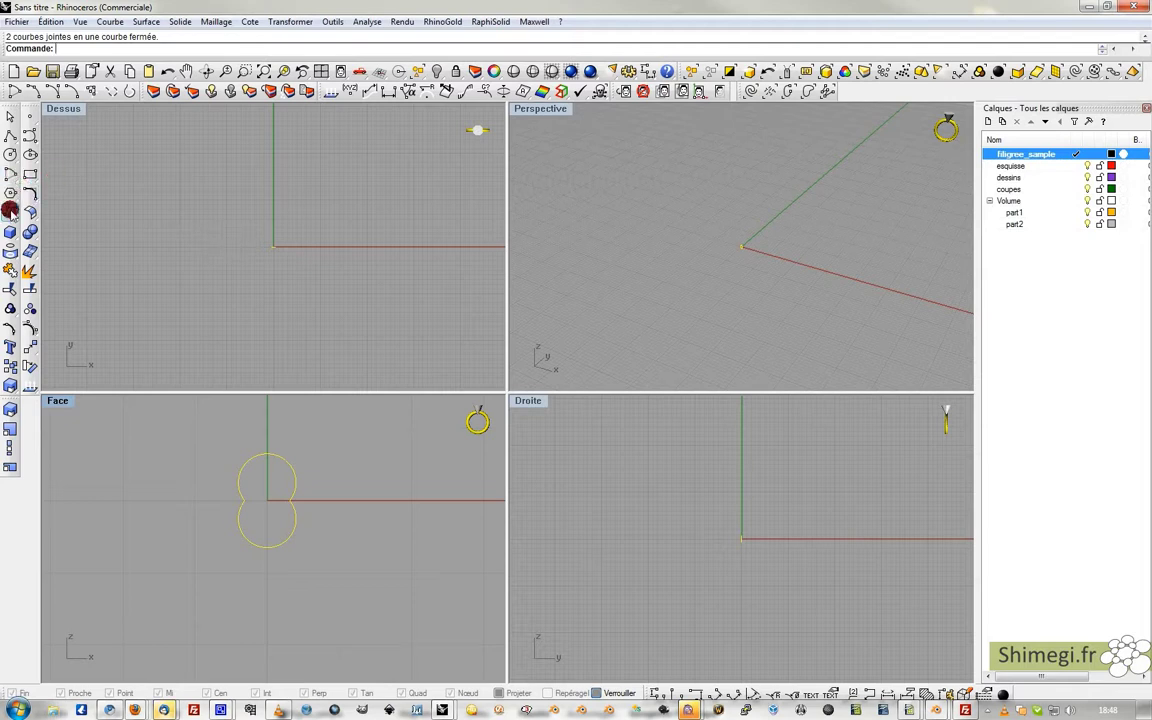
Extrude the closed figure-eight curve by 5 as an uncapped surface and shade the Perspective view.
left_click(8, 228)
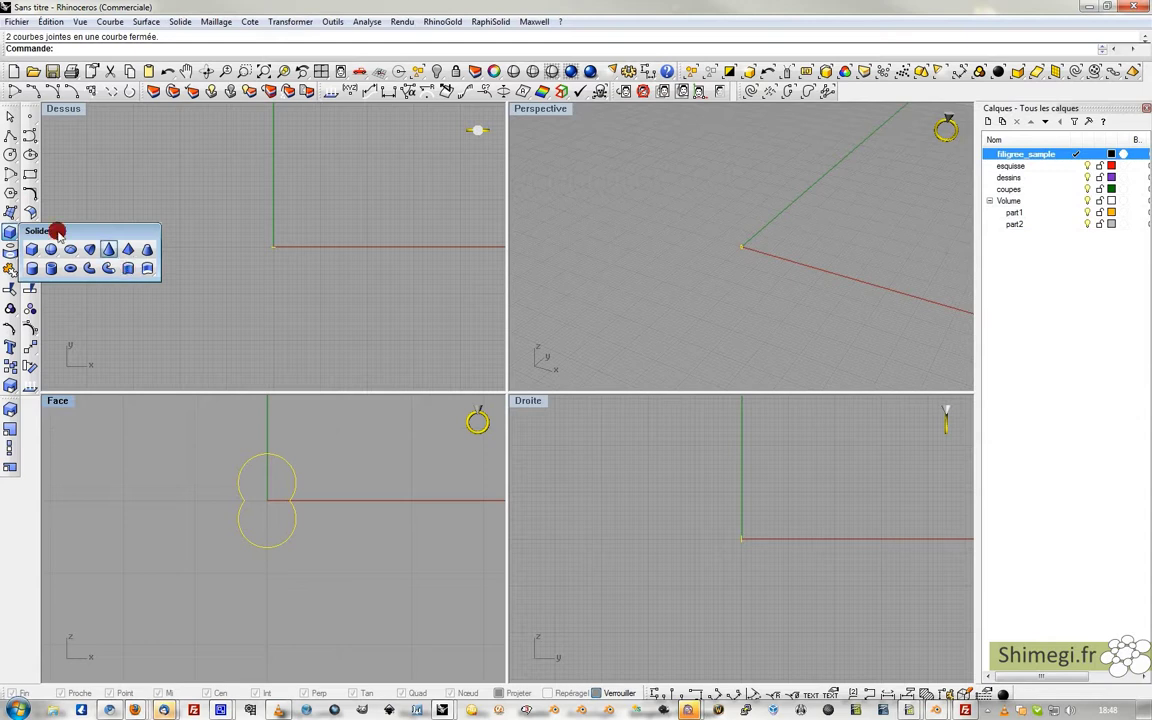
left_click(10, 212)
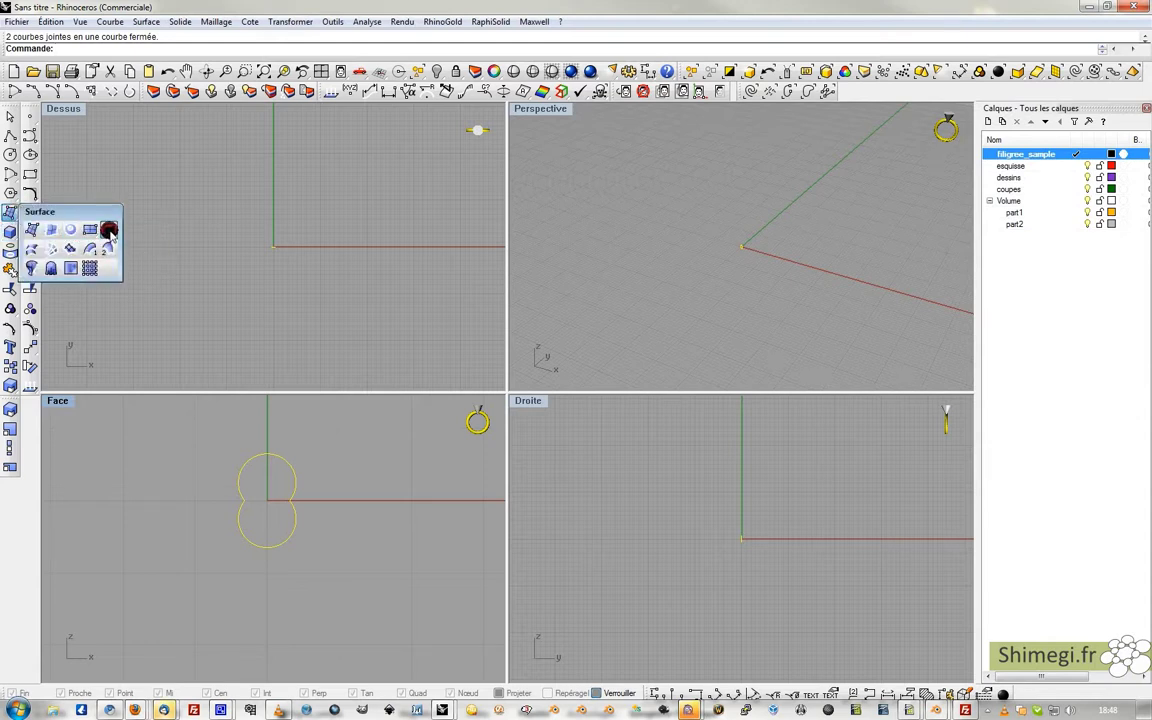
left_click(78, 234)
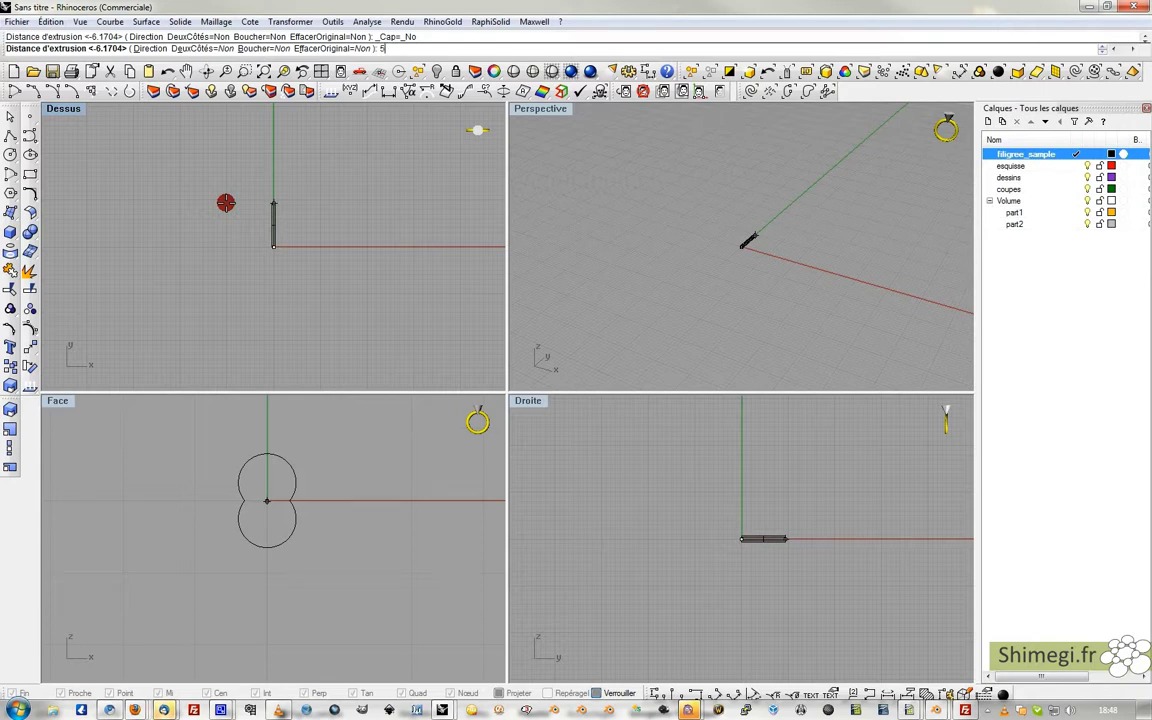
type("5")
key("Return")
mouse_move(755, 238)
right_mouse_down()
mouse_move(738, 244)
mouse_move(722, 215)
right_mouse_up()
key("Escape")
left_click(535, 71)
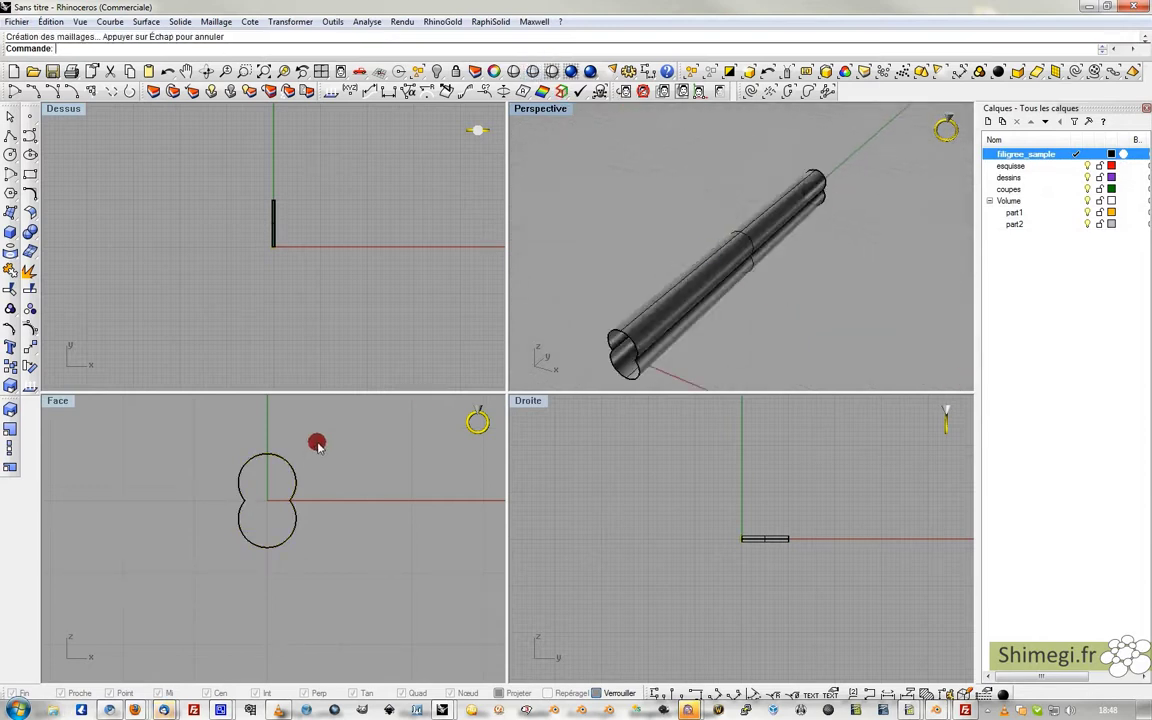
Twist the extruded tube several turns around its lengthwise axis starting at the origin (0), with Infini set to Oui.
left_click(710, 278)
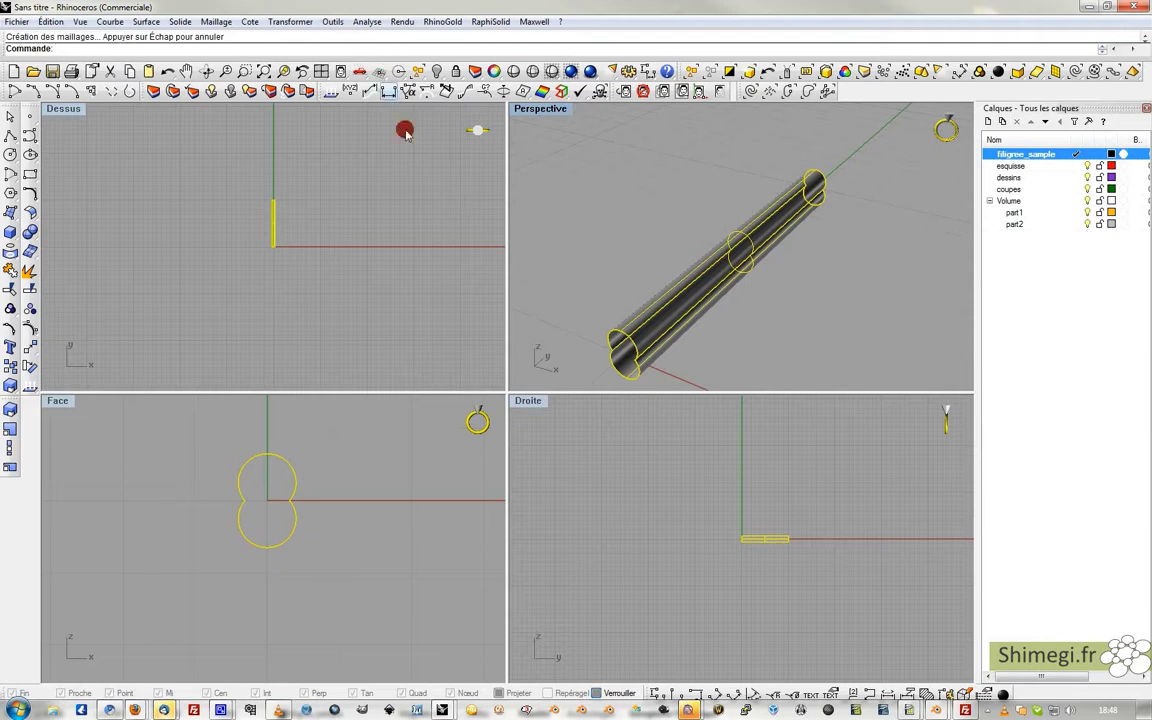
left_click(33, 349)
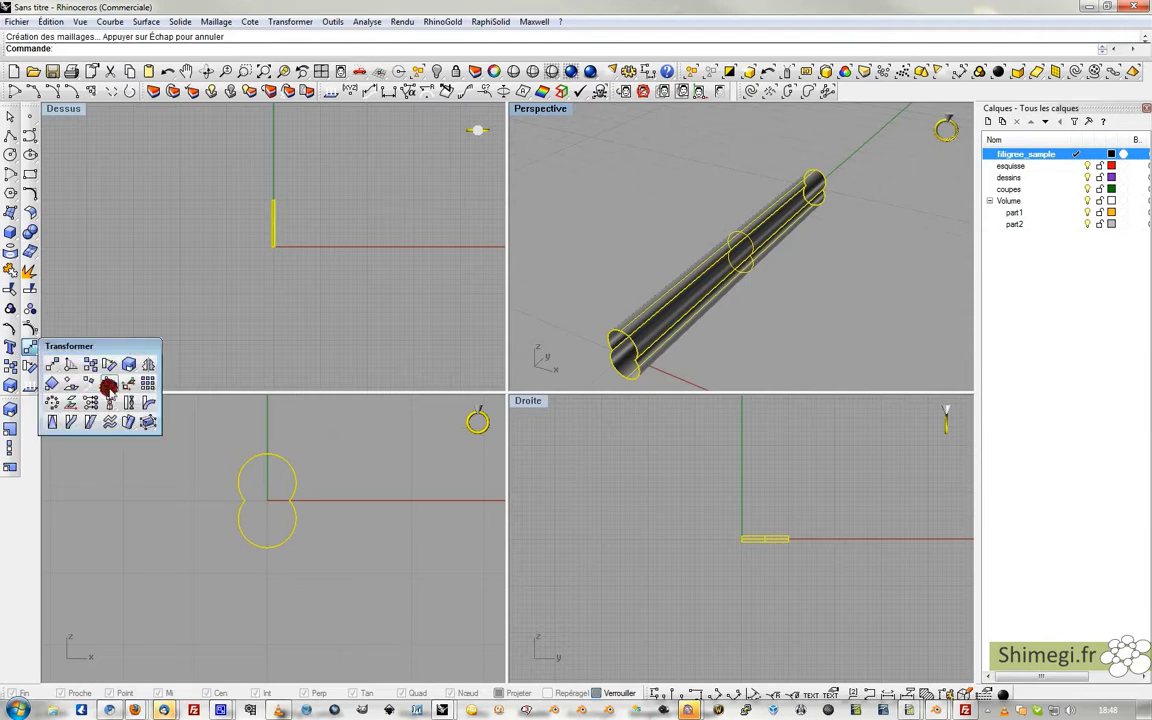
left_click(131, 404)
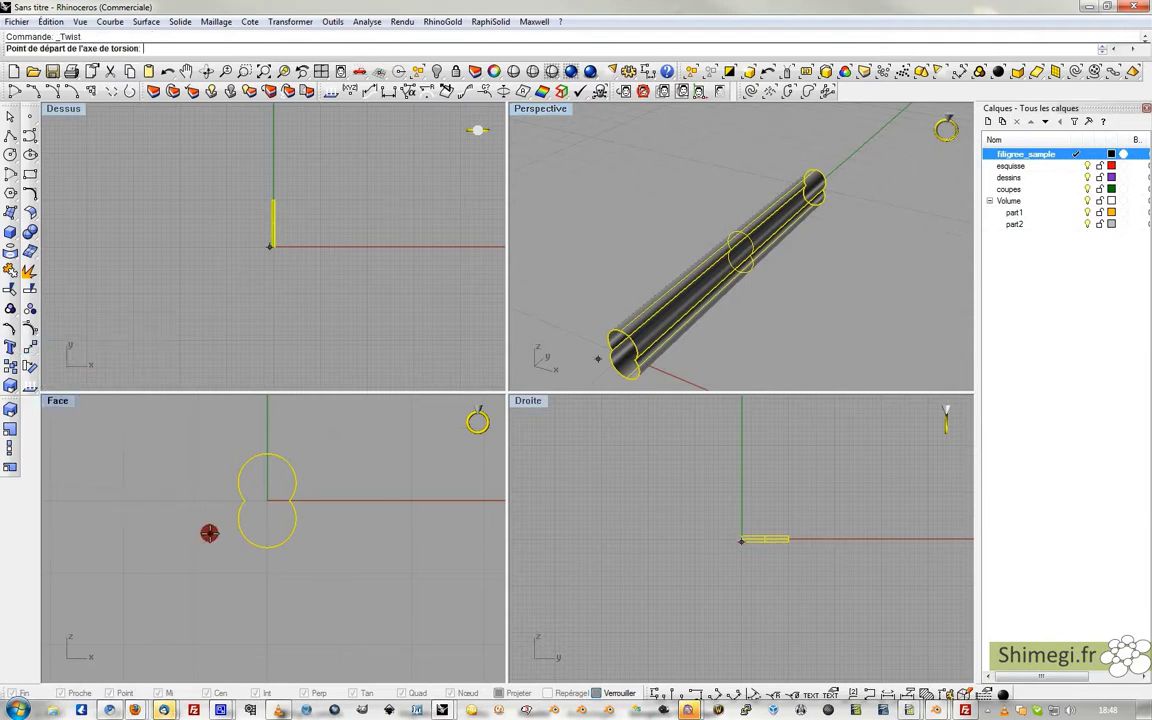
type("0")
key("Return")
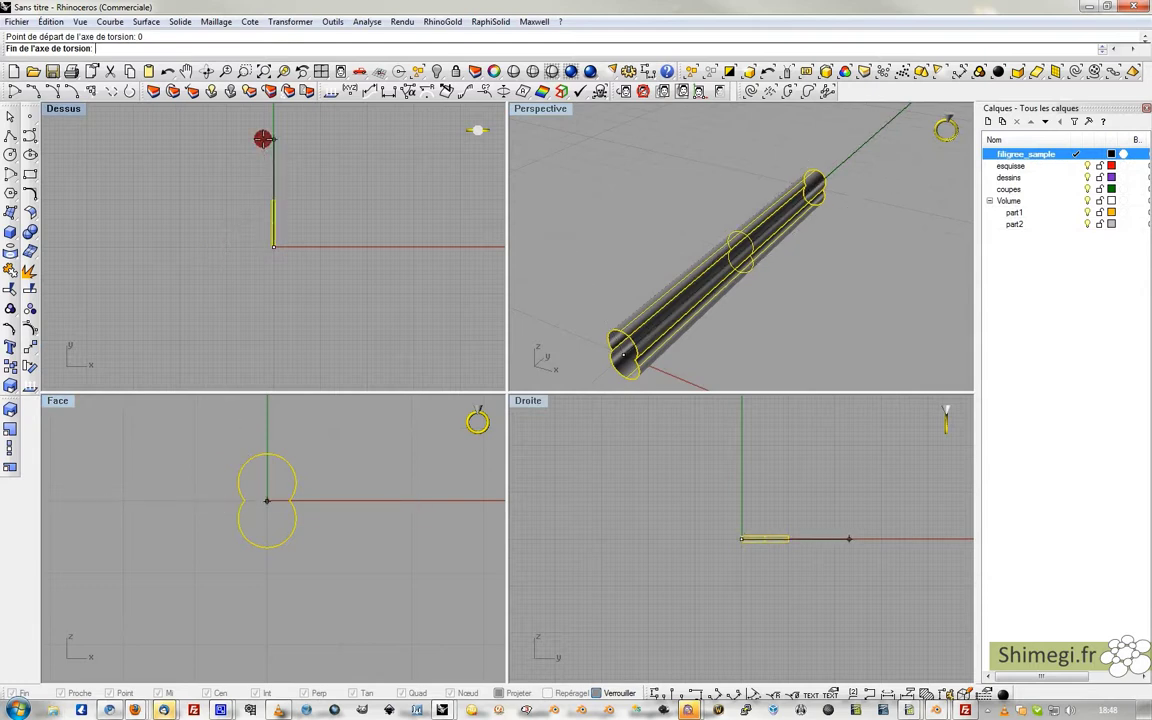
left_click(108, 501)
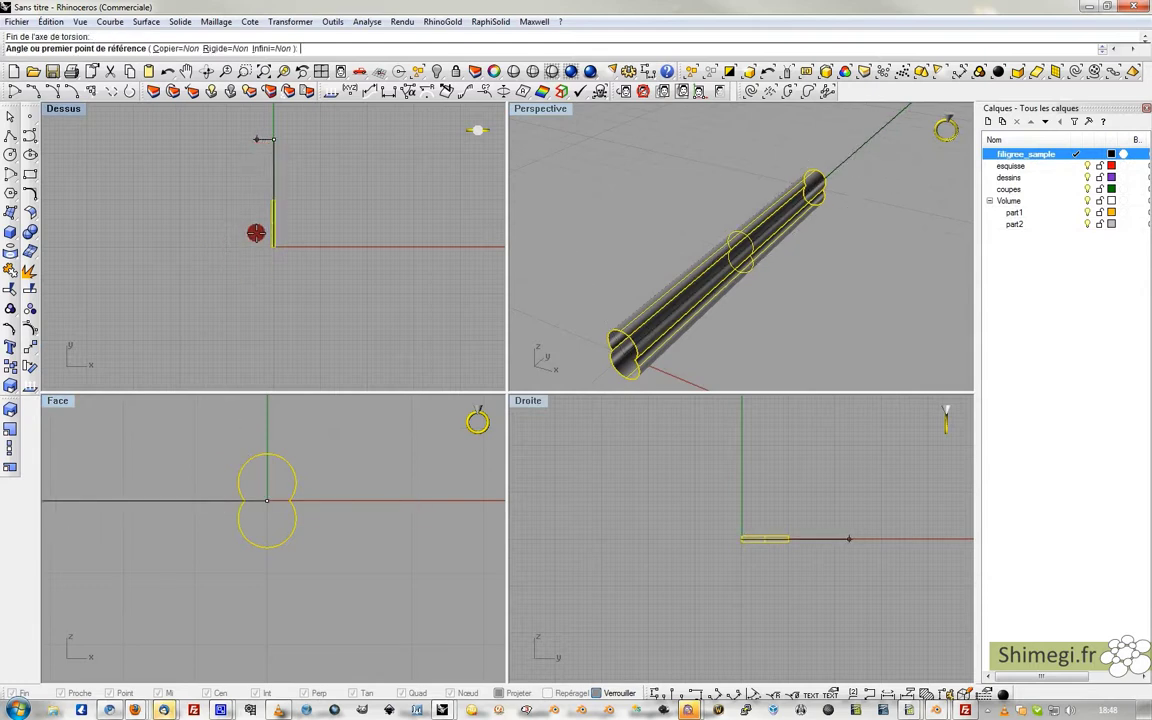
left_click(256, 48)
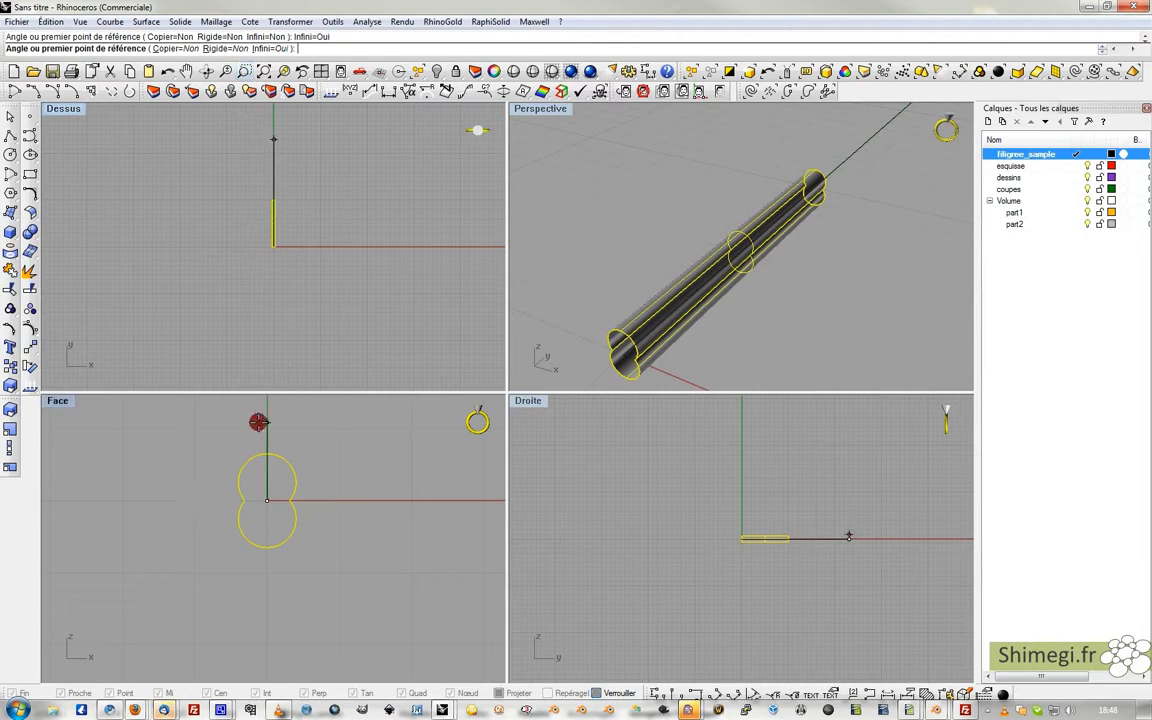
left_click(258, 421)
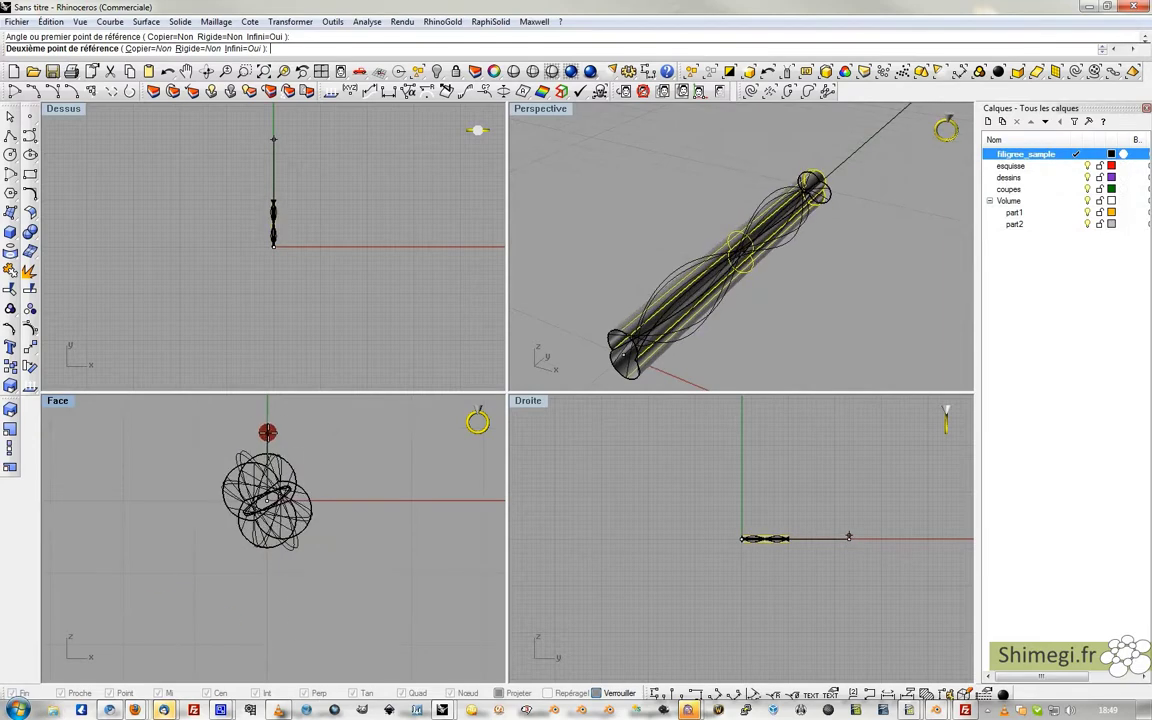
left_click(267, 432)
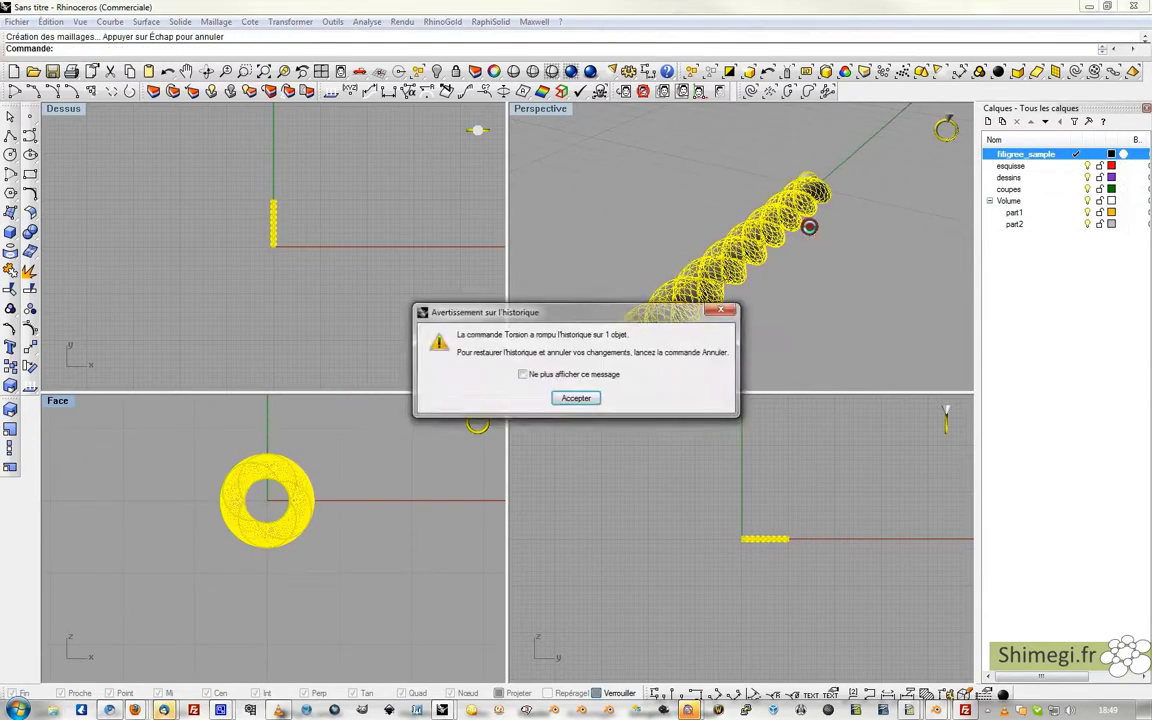
left_click(567, 399)
left_click(727, 338)
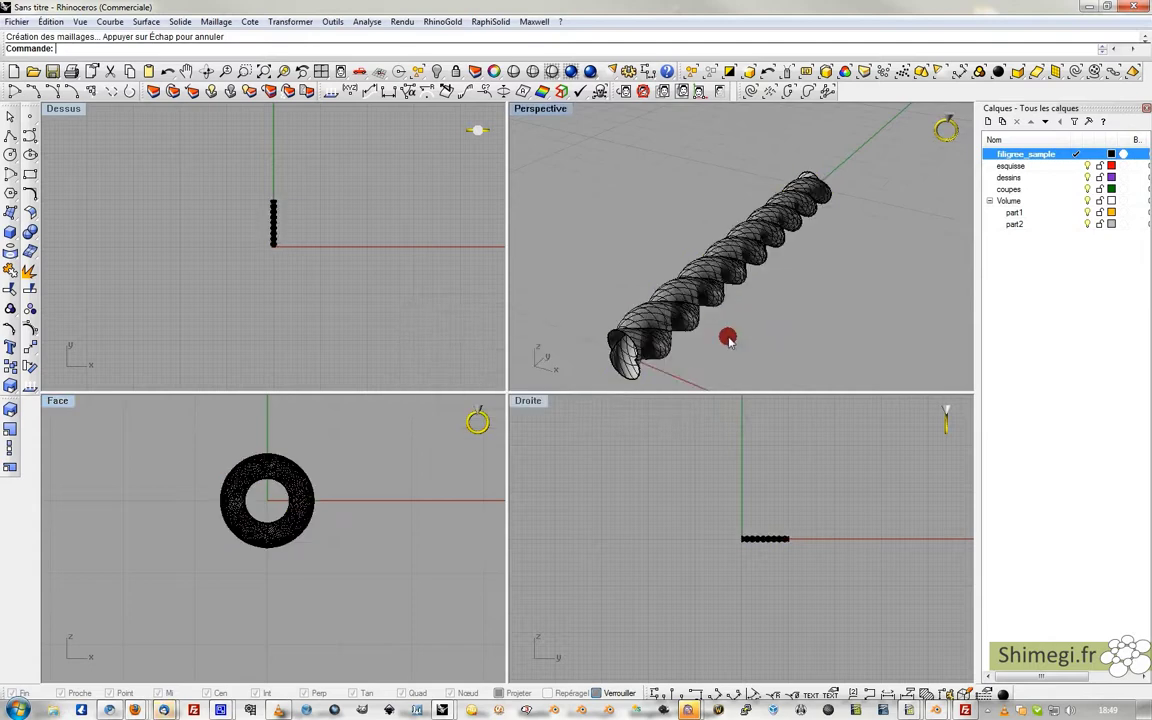
mouse_move(712, 334)
right_mouse_down()
mouse_move(676, 327)
mouse_move(700, 330)
right_mouse_up()
In the Face view, draw a vertical both-sides line centred on the ring's inner left edge and reaching beyond its outer edge.
double_click(57, 399)
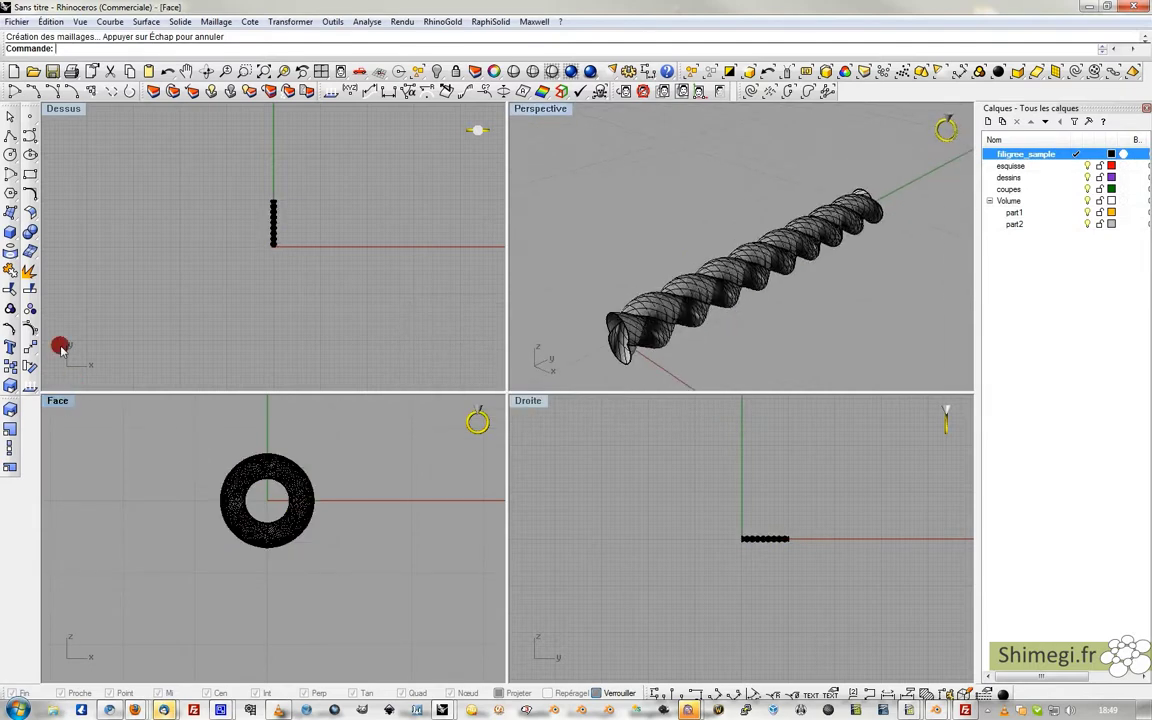
left_click(11, 136)
left_click(48, 136)
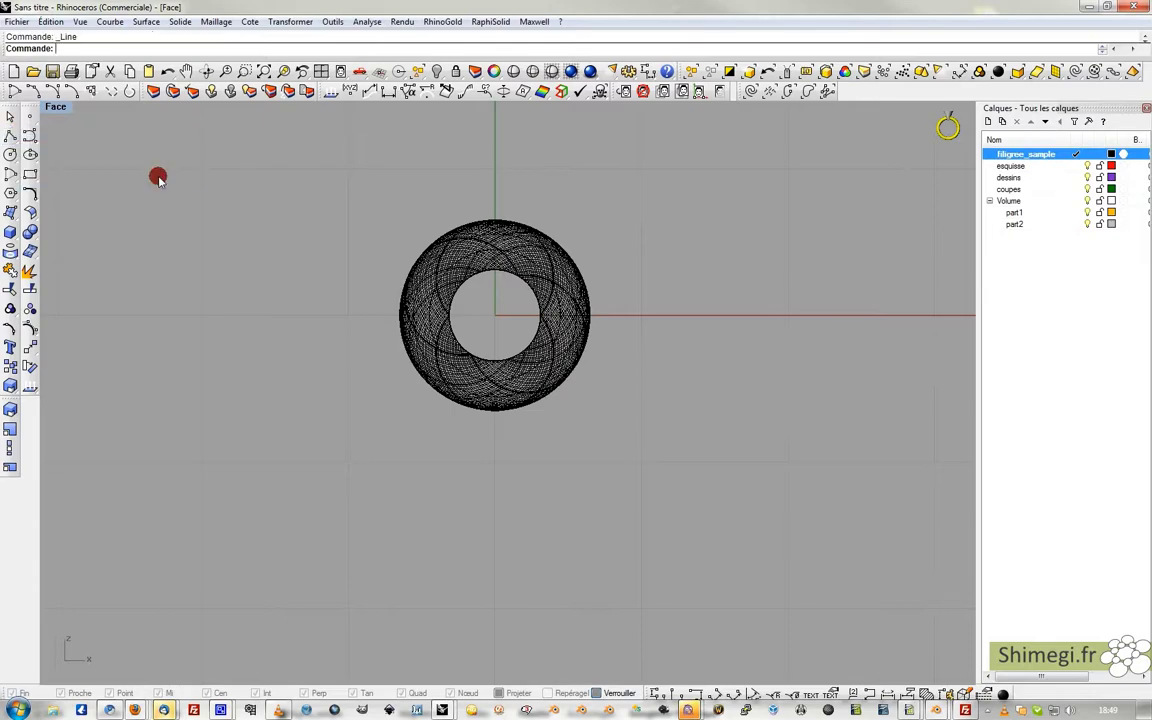
scroll(596, 324, "up", 5)
scroll(459, 319, "up", 5)
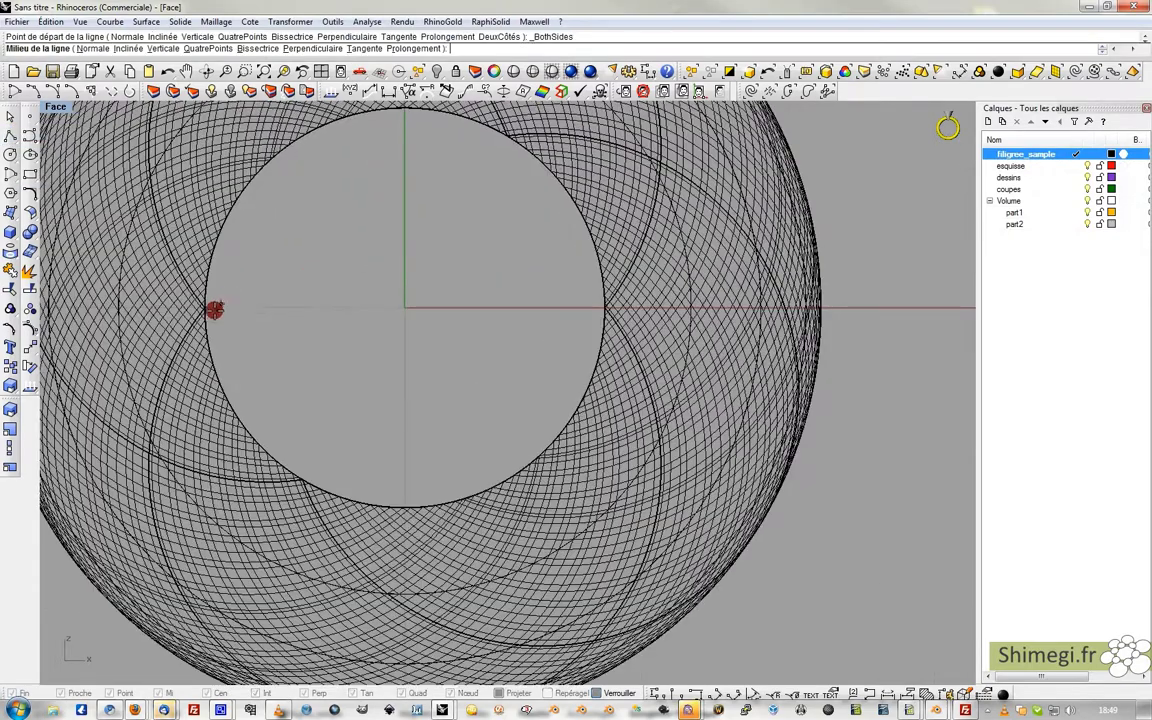
left_click(212, 318)
scroll(212, 330, "down", 2)
scroll(206, 373, "down", 3)
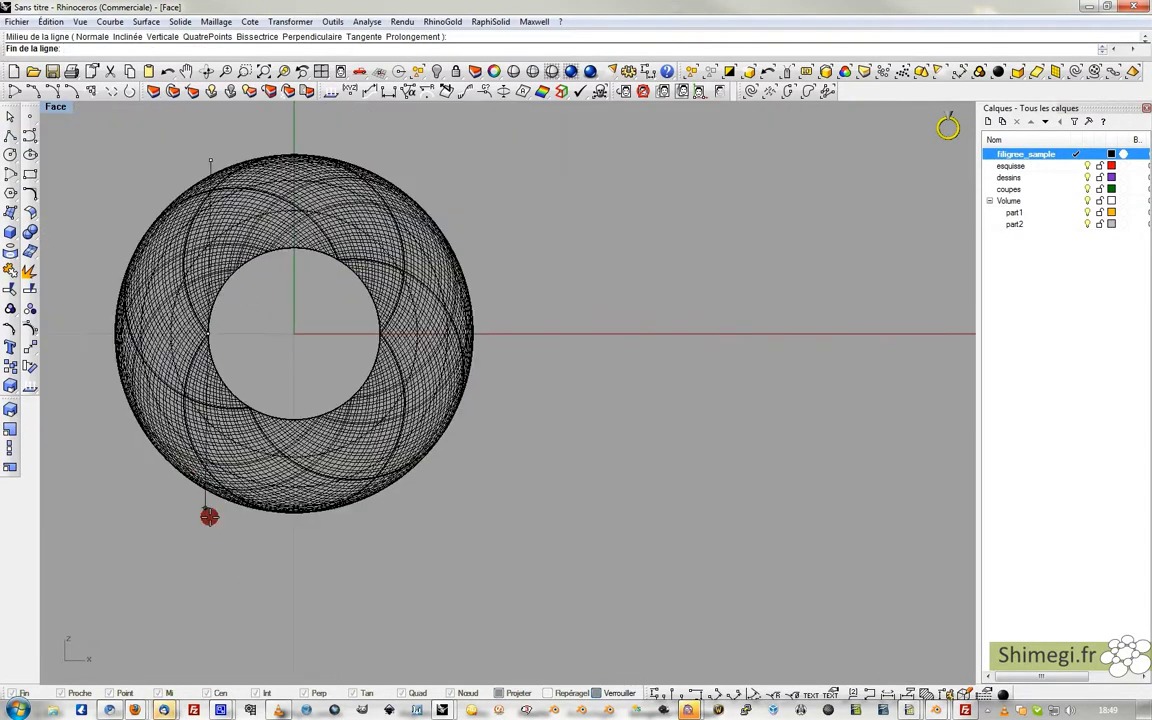
left_click(204, 593)
scroll(214, 590, "down", 6)
Move the vertical line 0.01 horizontally toward the ring's centre.
left_click(212, 582)
left_click(31, 348)
left_click(118, 279)
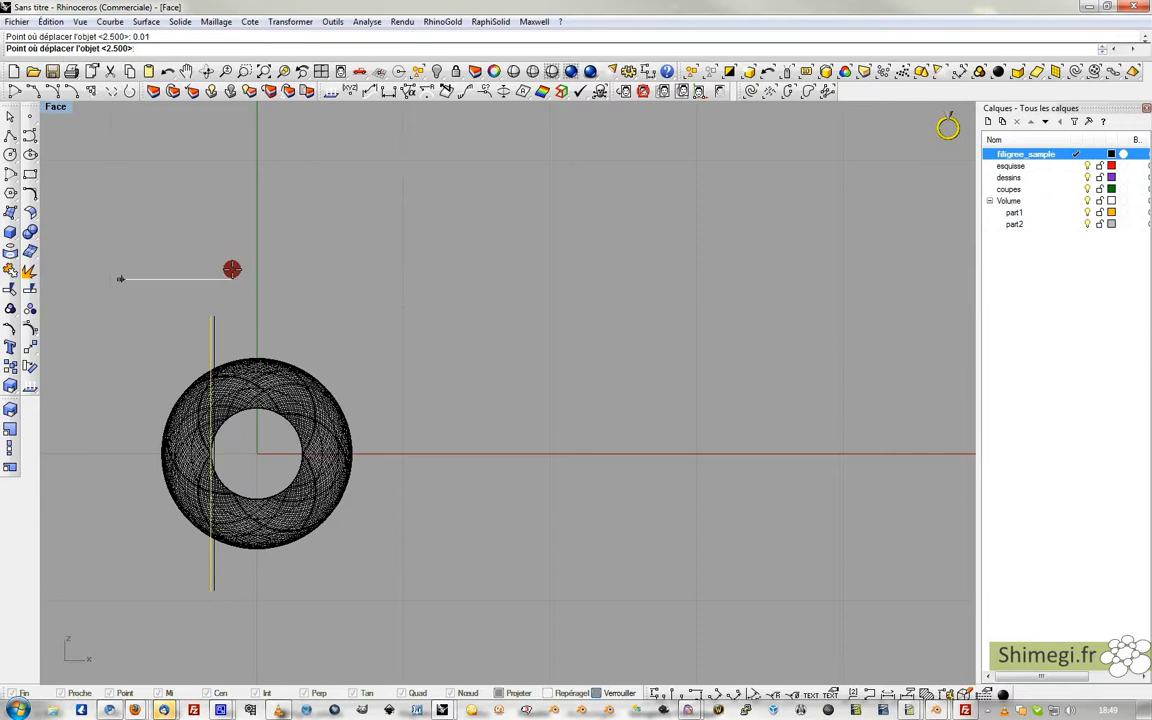
left_click(232, 334)
Mirror the vertical line across the vertical axis through the origin (0), keeping the original.
type("_M")
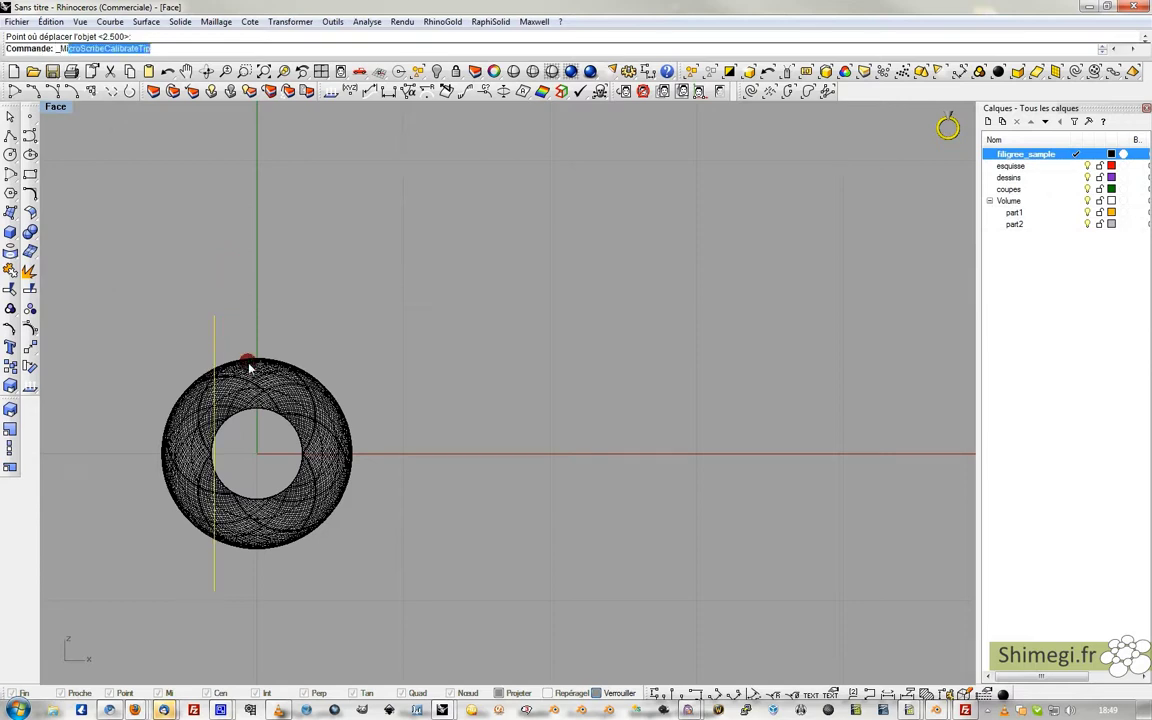
type("irror")
key("Return")
type("0")
key("Return")
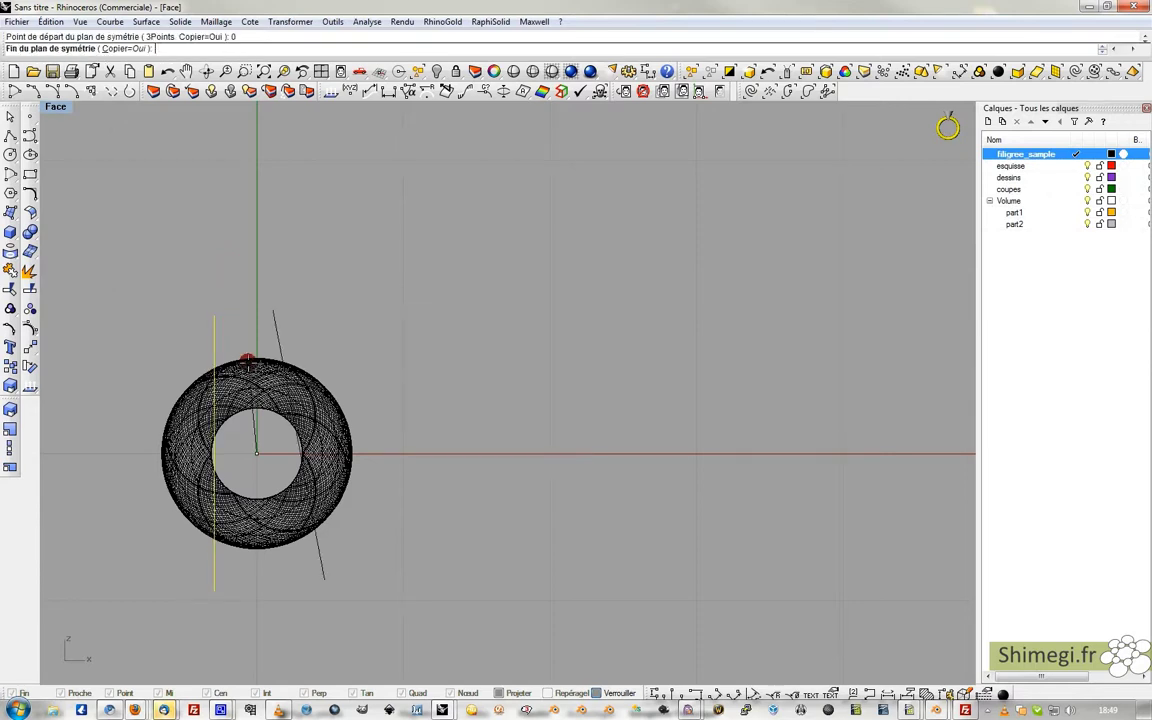
left_click(252, 328)
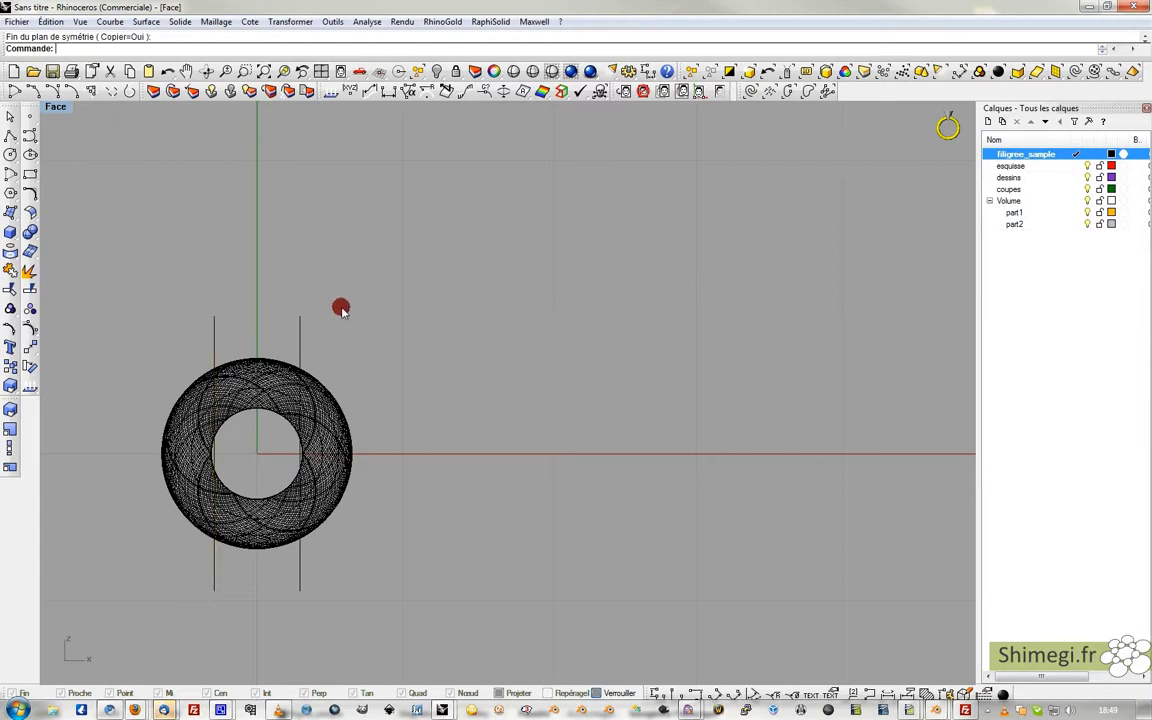
Extrude both vertical lines into uncapped surfaces along the tube's lengthwise axis, with a custom direction, as far as the tube's far end.
double_click(60, 109)
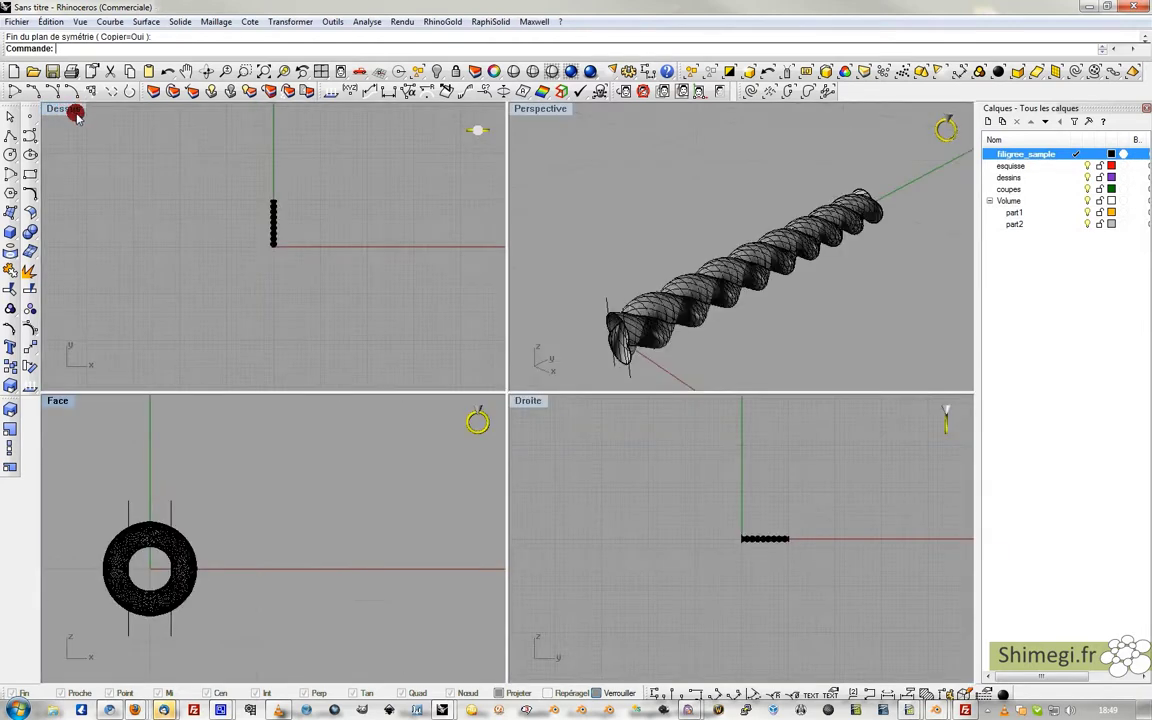
left_click(617, 372)
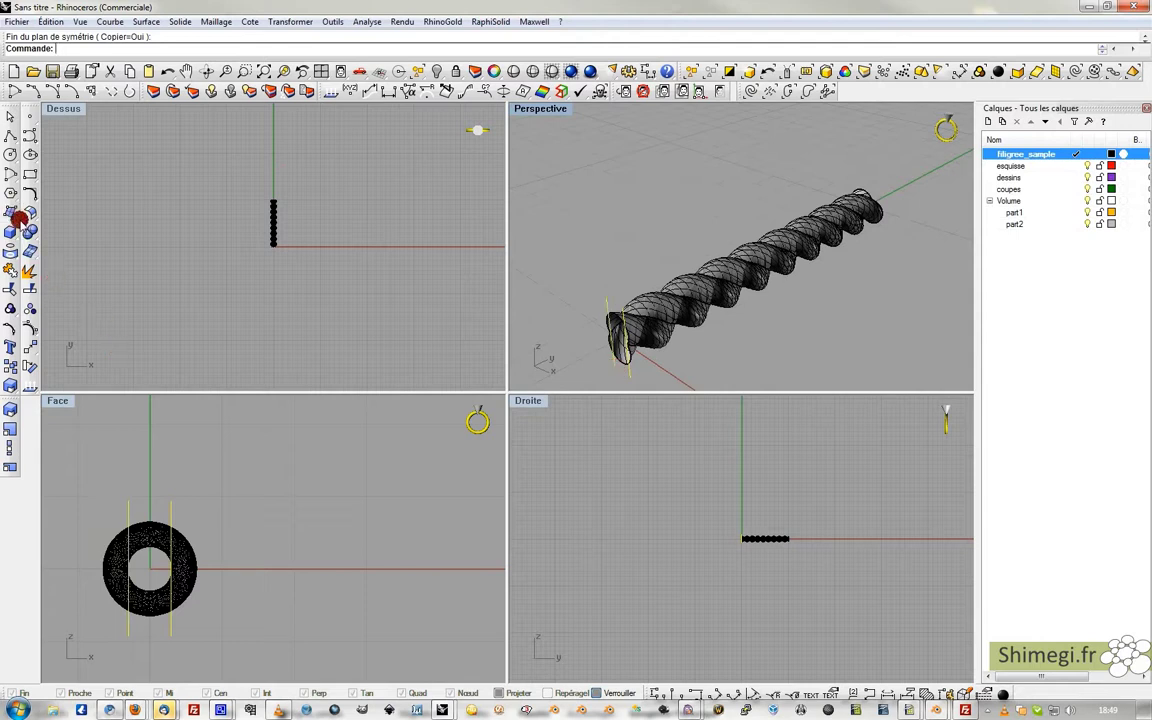
left_click(12, 234)
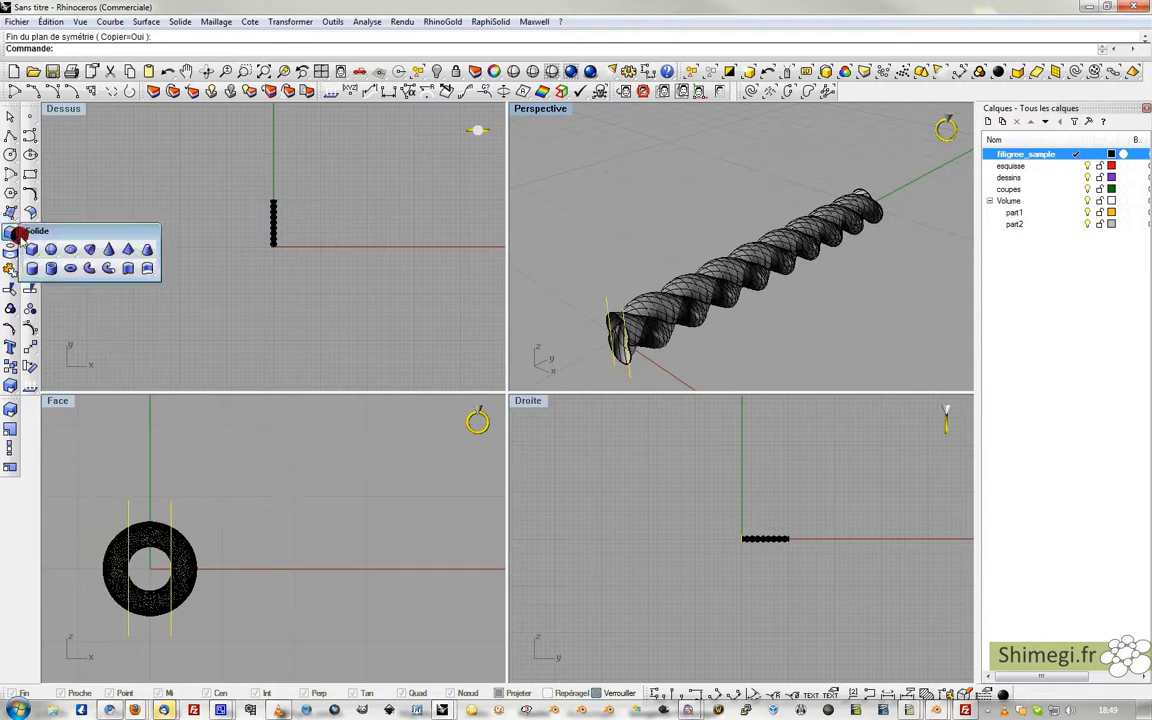
left_click(128, 270)
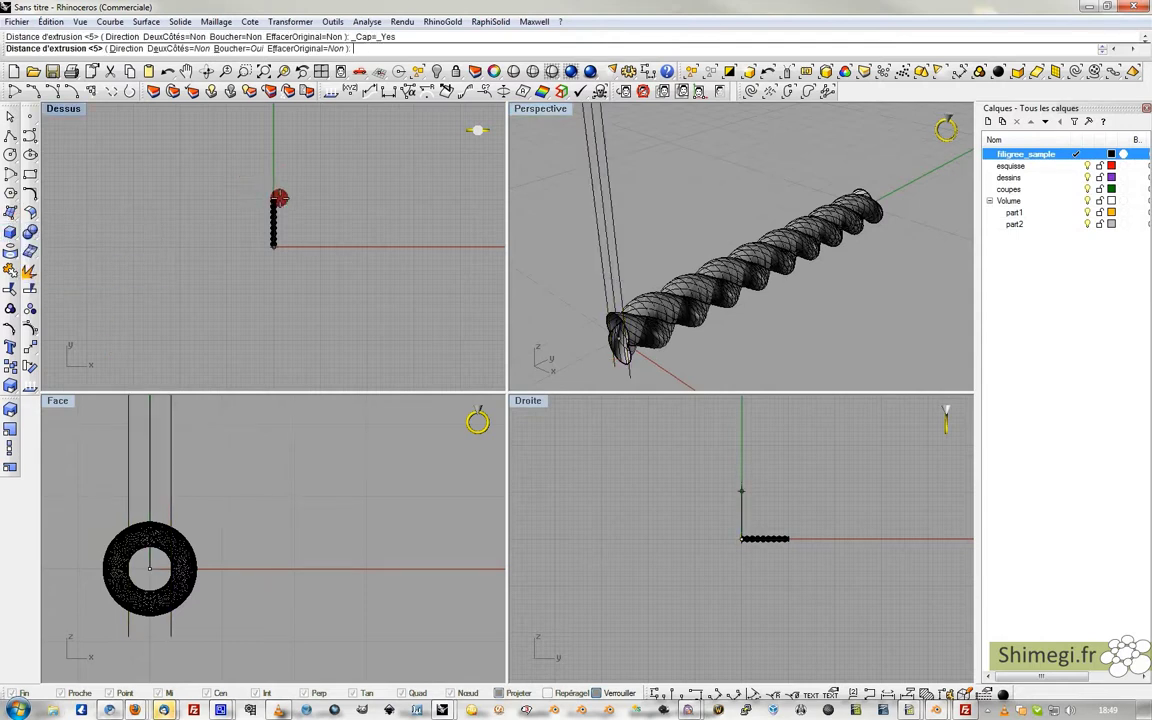
left_click(10, 213)
left_click(103, 226)
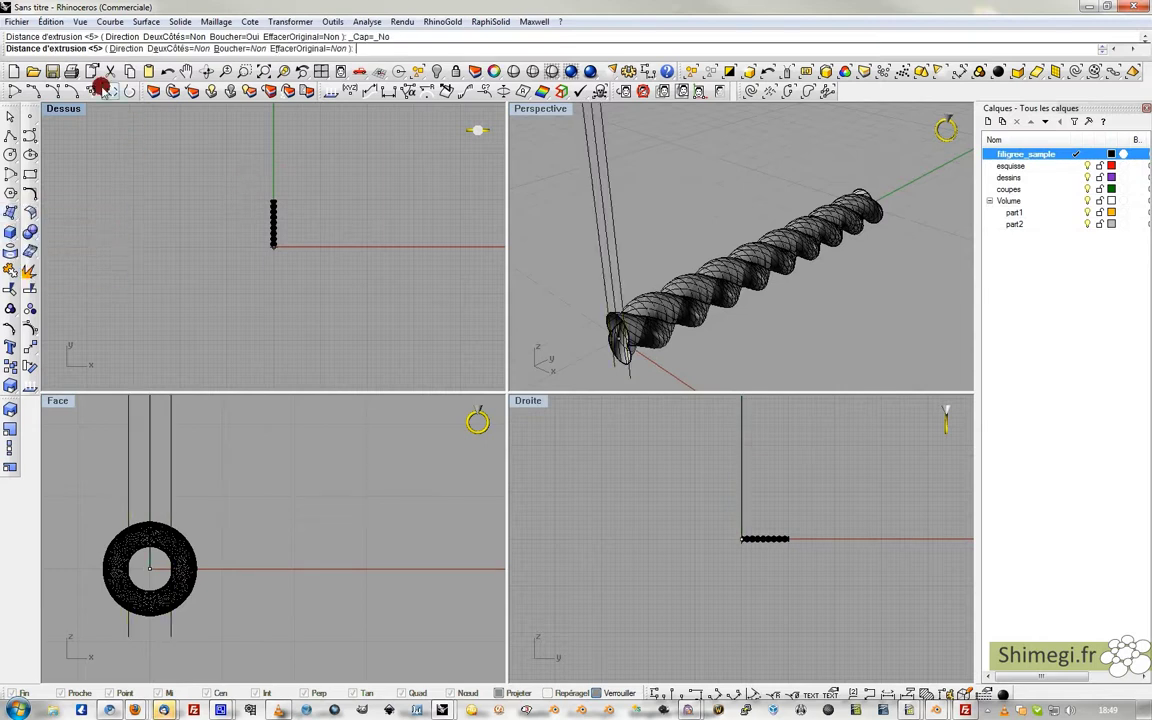
left_click(127, 48)
left_click(190, 192)
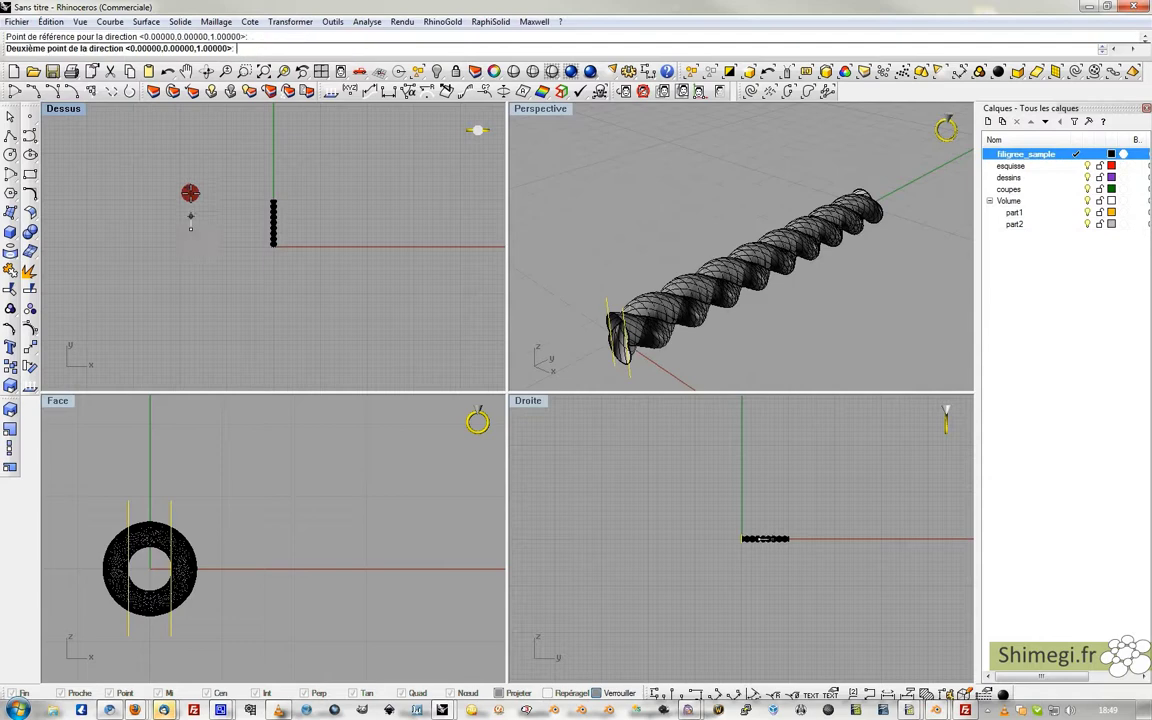
left_click(190, 192)
scroll(277, 197, "up", 10)
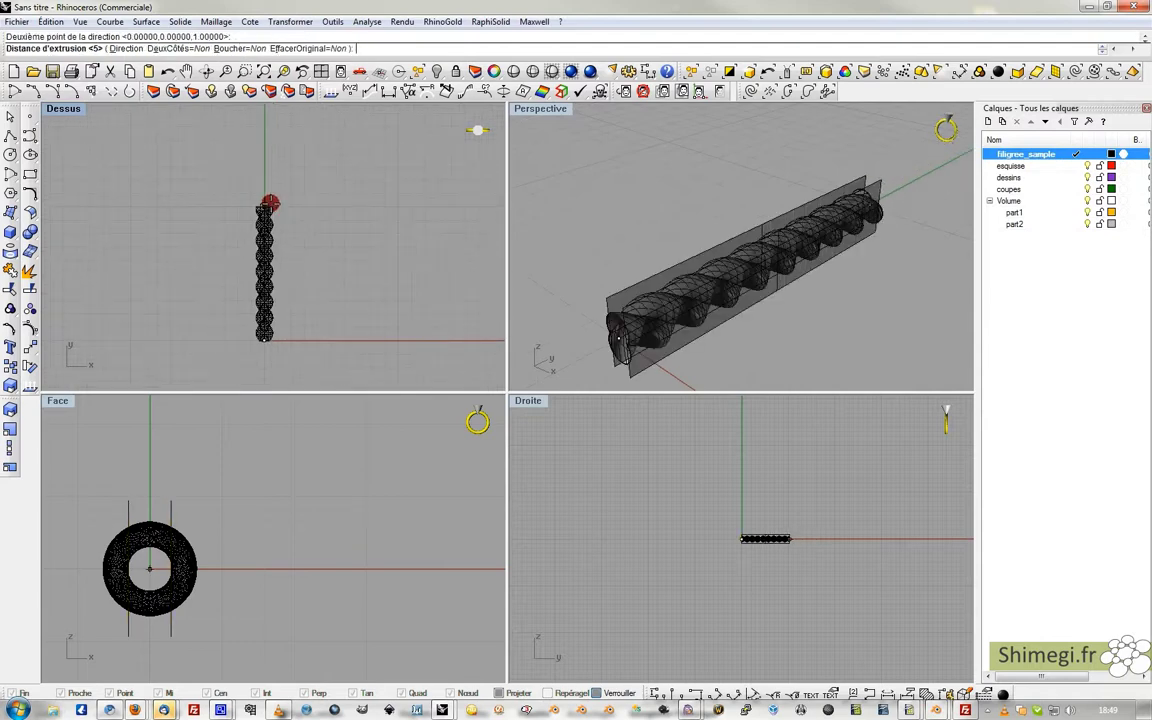
scroll(270, 204, "up", 2)
left_click(270, 204)
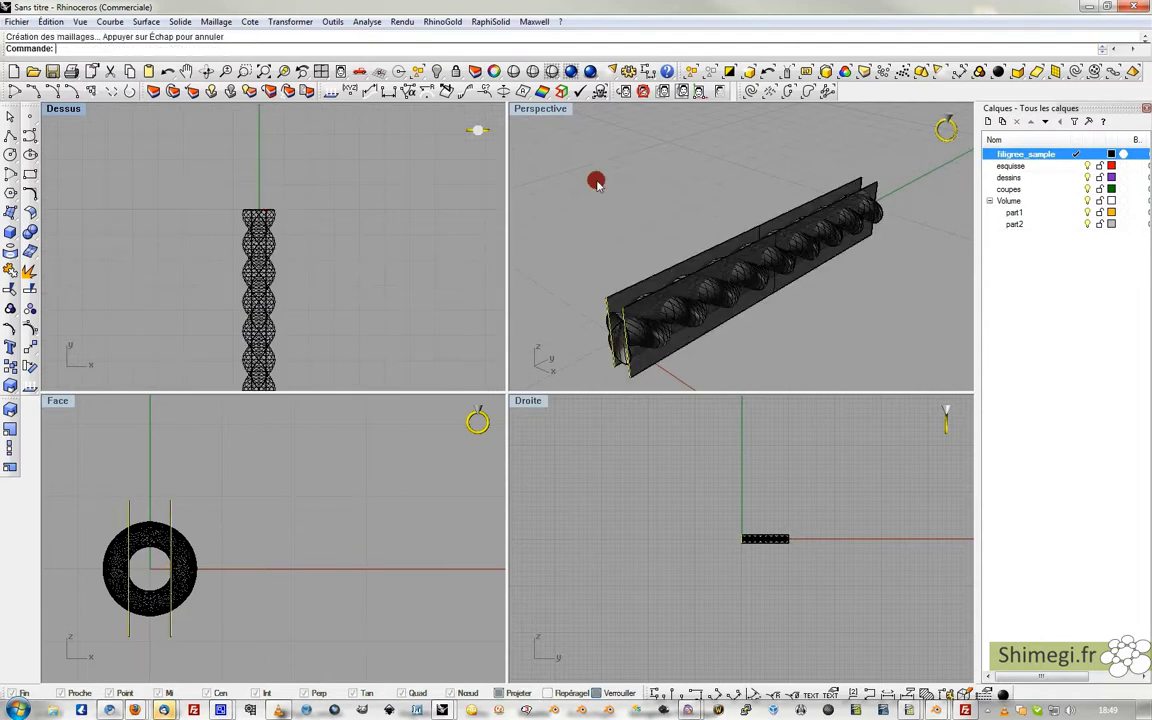
Trim away the parts of both flat surfaces outside the twisted tube, using the tube and the surfaces as cutting objects.
left_click(542, 112)
double_click(541, 110)
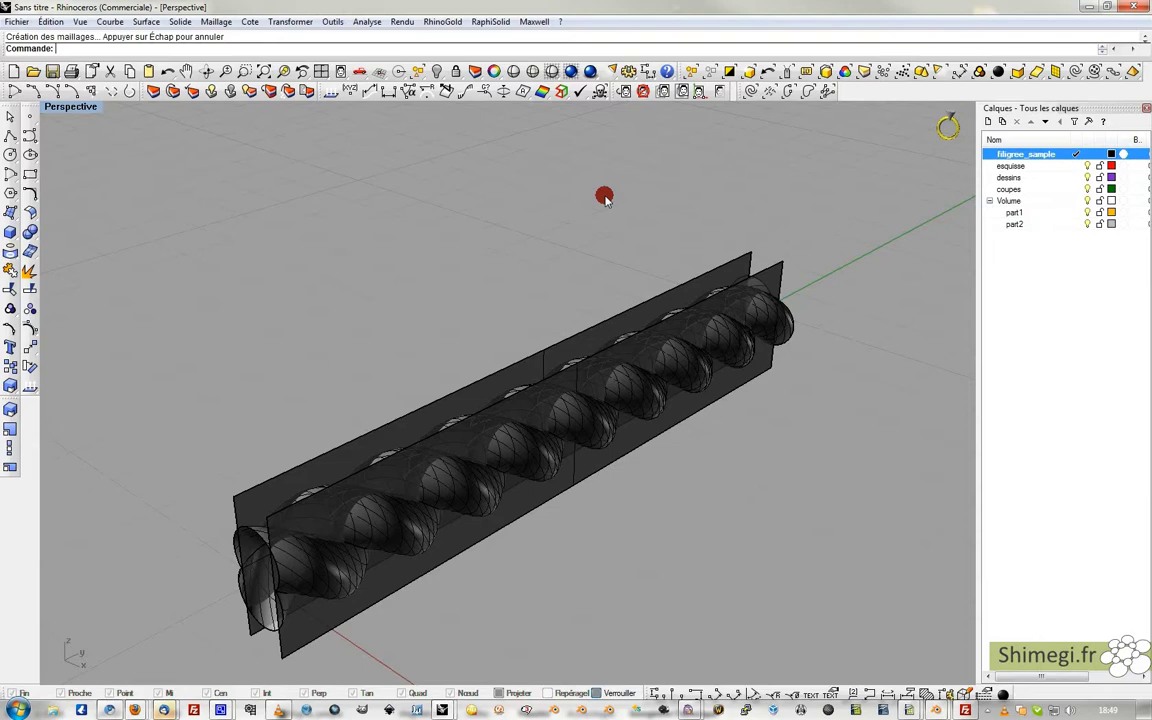
left_click(677, 289)
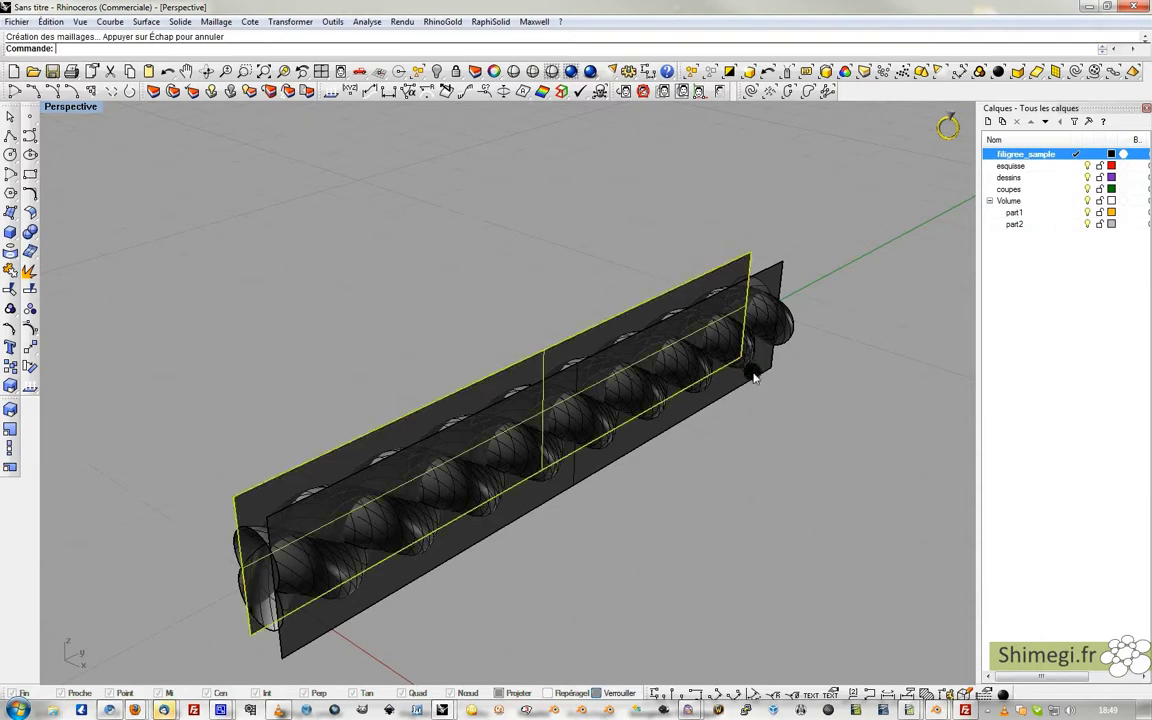
left_click(400, 519, "shift")
left_click(12, 289)
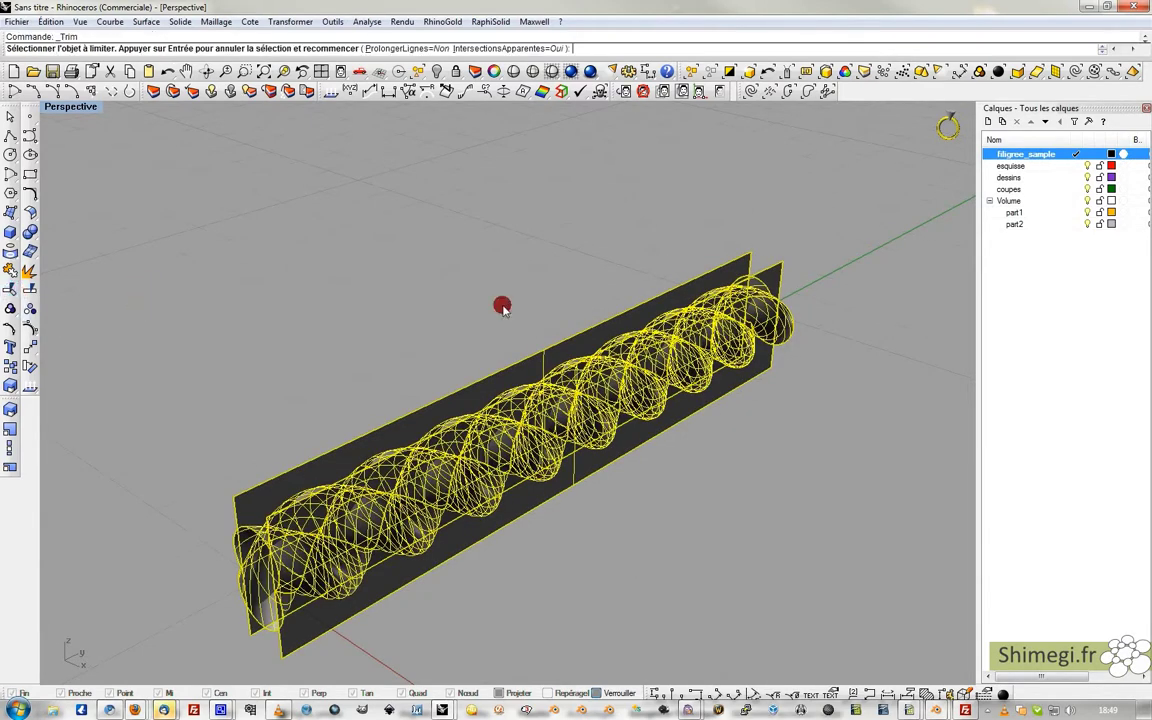
left_click(583, 339)
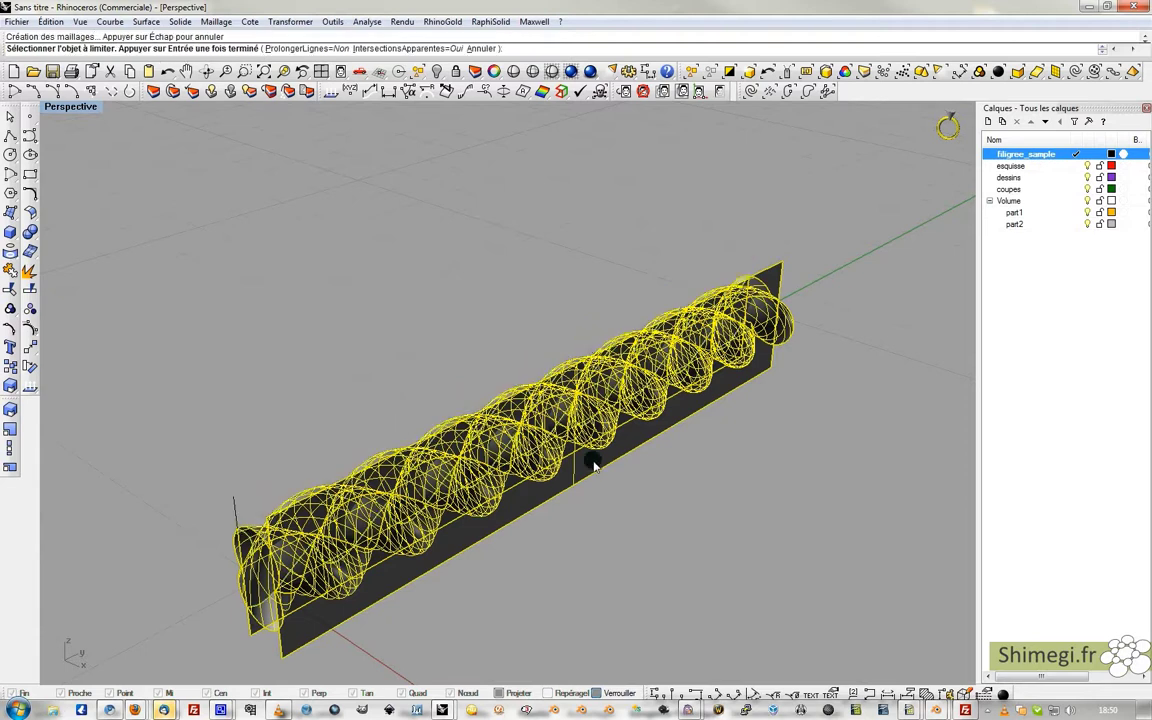
left_click(639, 462)
left_click(781, 273)
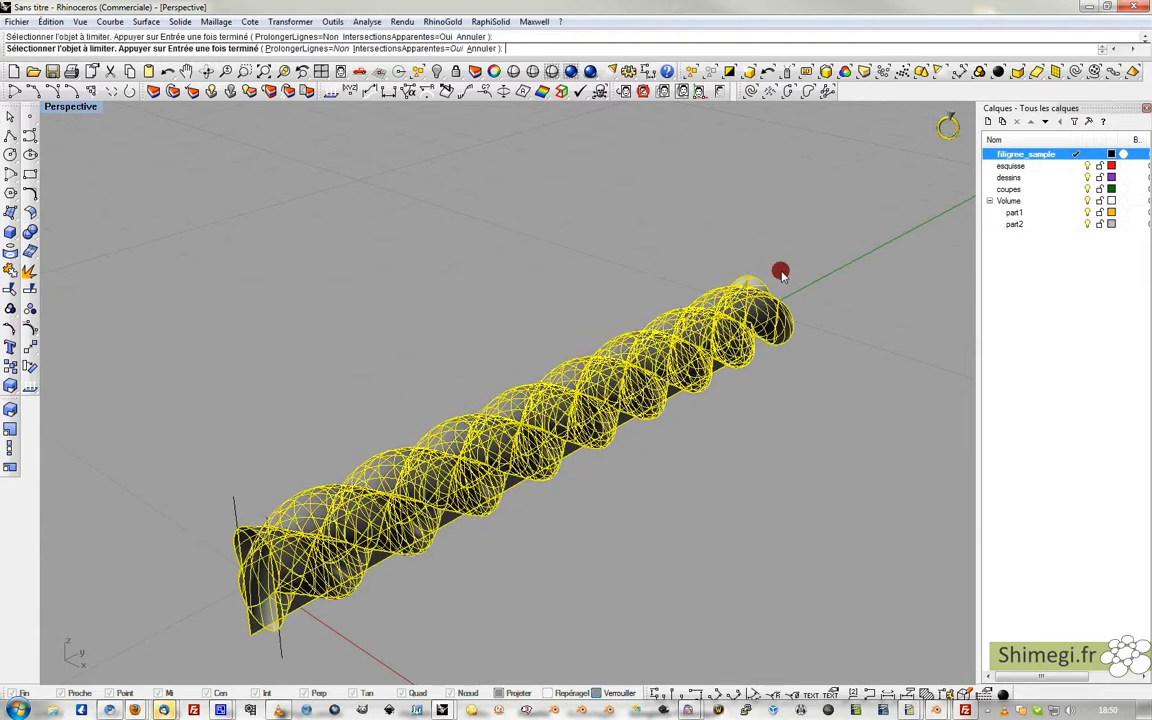
left_click(719, 369)
Trim off the tube's two outer sides beyond the flat surfaces in the Face view and join the remaining surfaces into one polysurface.
double_click(72, 108)
left_click_drag(230, 621, 173, 519)
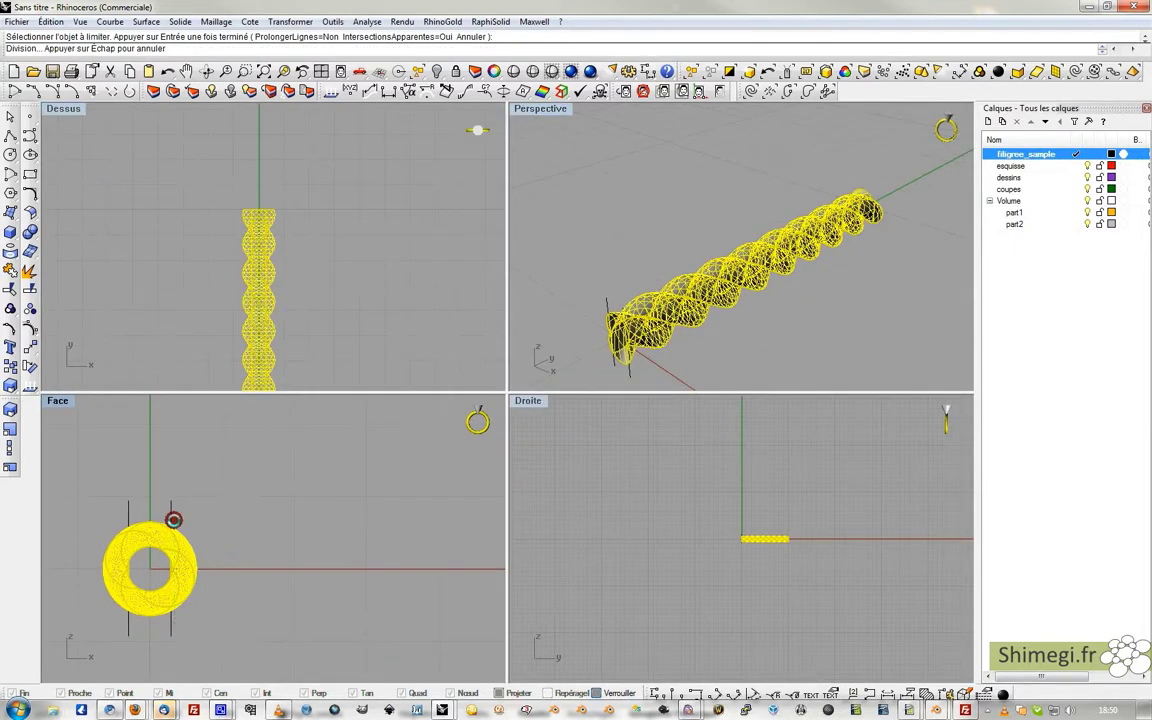
left_click(118, 596)
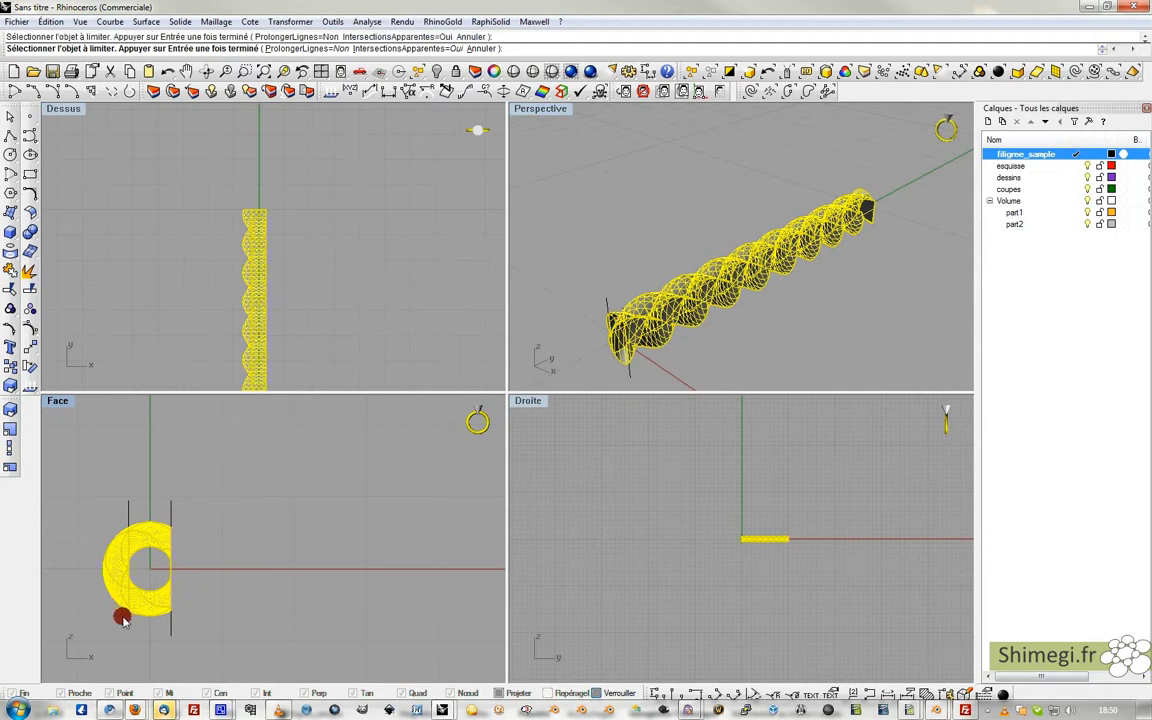
left_click_drag(90, 507, 88, 502)
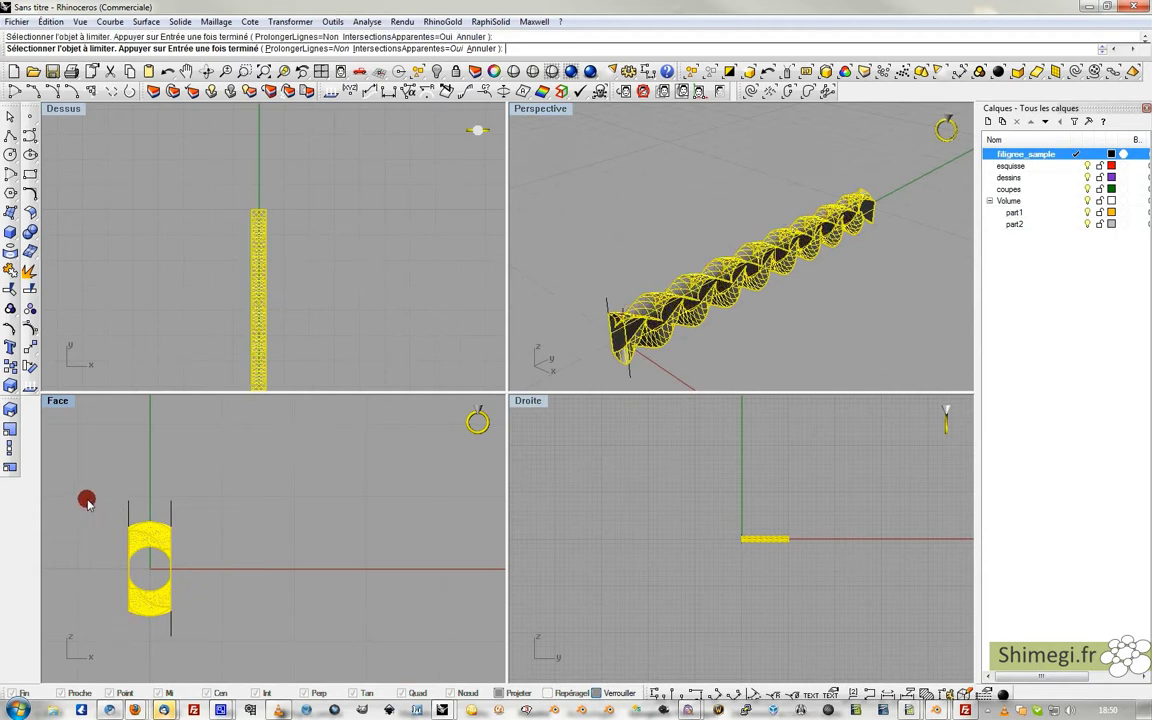
left_click(10, 271)
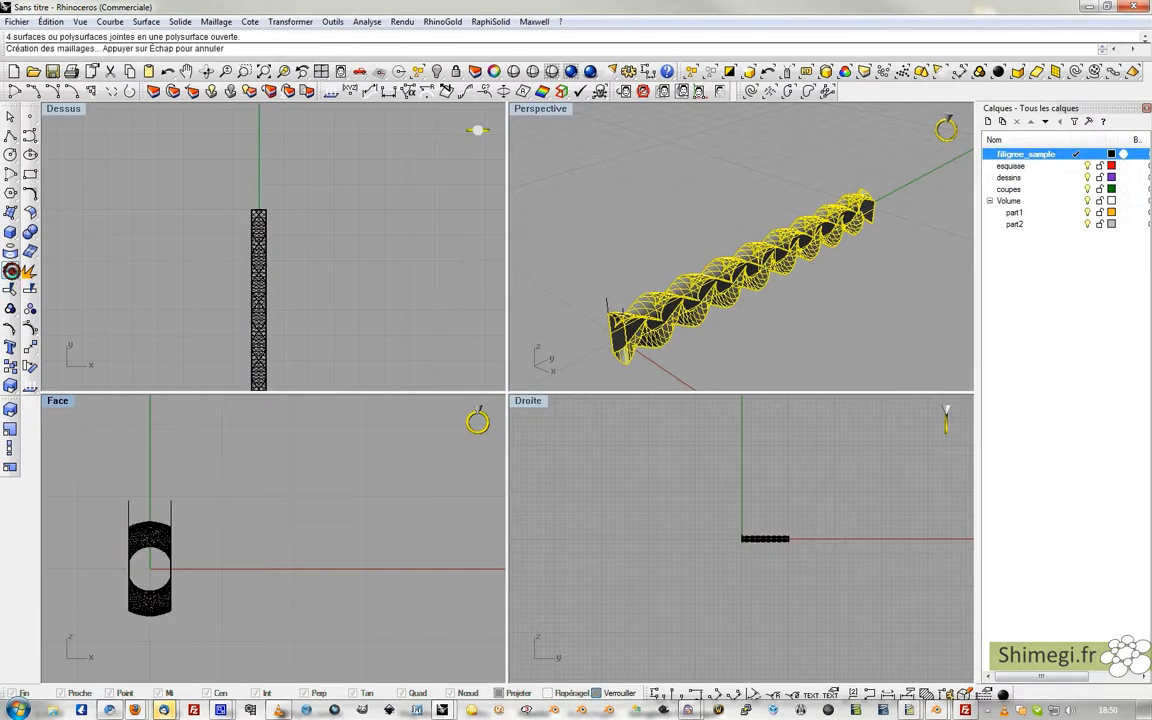
left_click(608, 224)
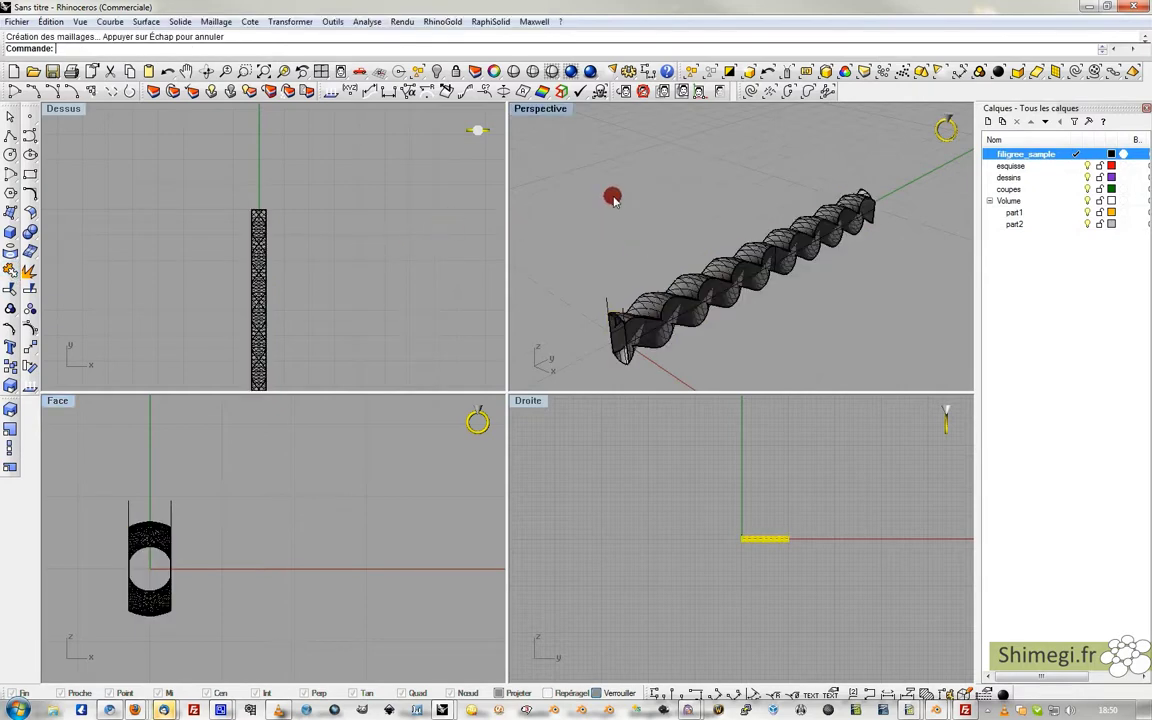
Examine the flattened twisted wire in the Perspective view and in the Dessus view with shaded display.
double_click(548, 109)
right_click_drag(510, 314, 447, 432)
scroll(483, 366, "down", 3)
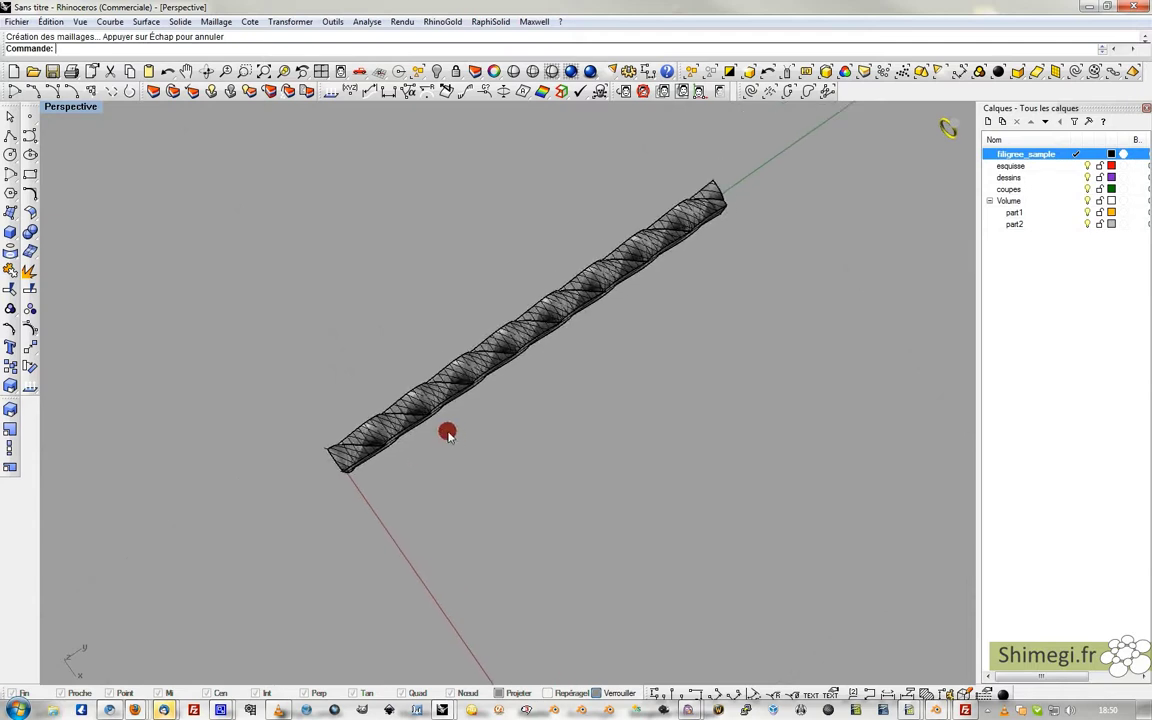
double_click(68, 106)
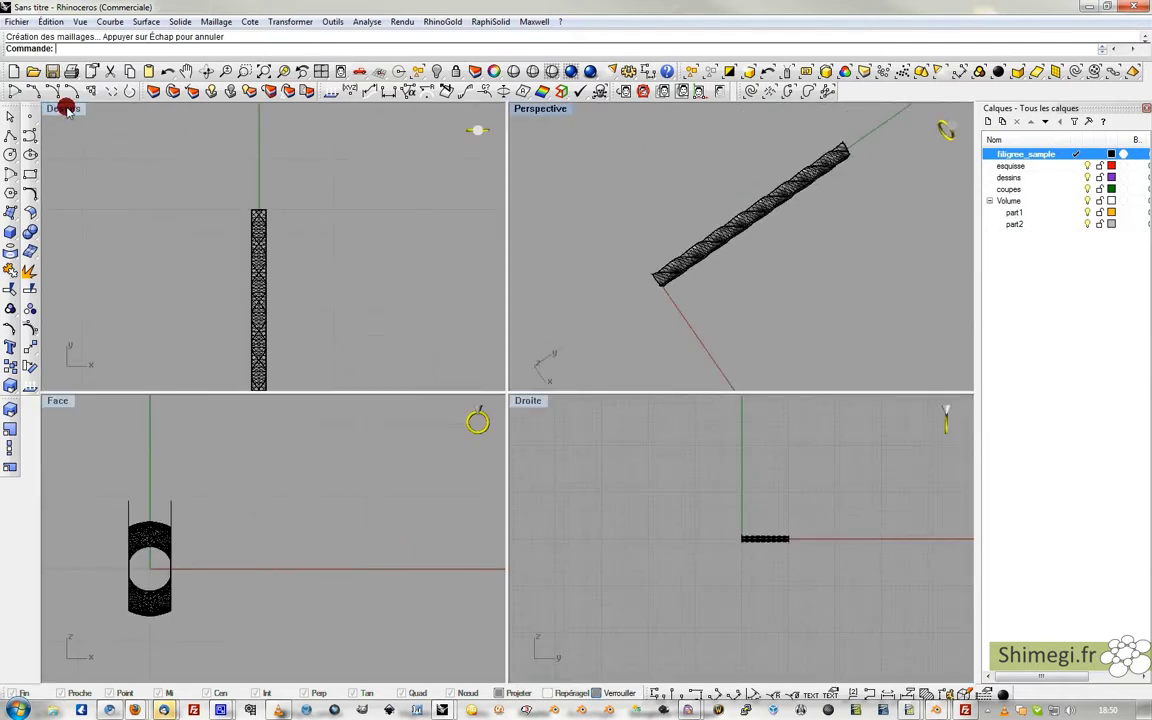
double_click(60, 106)
right_click_drag(476, 452, 420, 362)
scroll(417, 375, "up", 6)
scroll(394, 350, "down", 10)
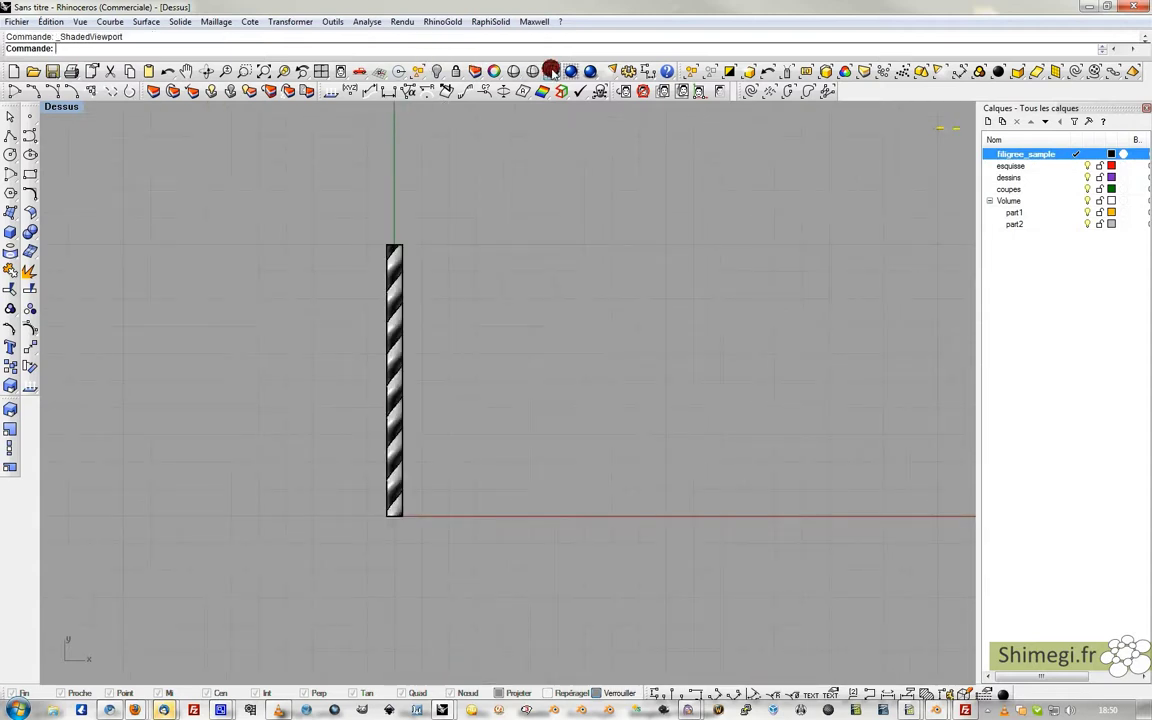
right_click_drag(388, 275, 396, 257)
scroll(401, 279, "up", 6)
right_click_drag(393, 454, 391, 319)
mouse_move(379, 481)
right_mouse_down()
mouse_move(376, 543)
mouse_move(380, 465)
mouse_move(383, 497)
right_mouse_up()
scroll(383, 494, "down", 2)
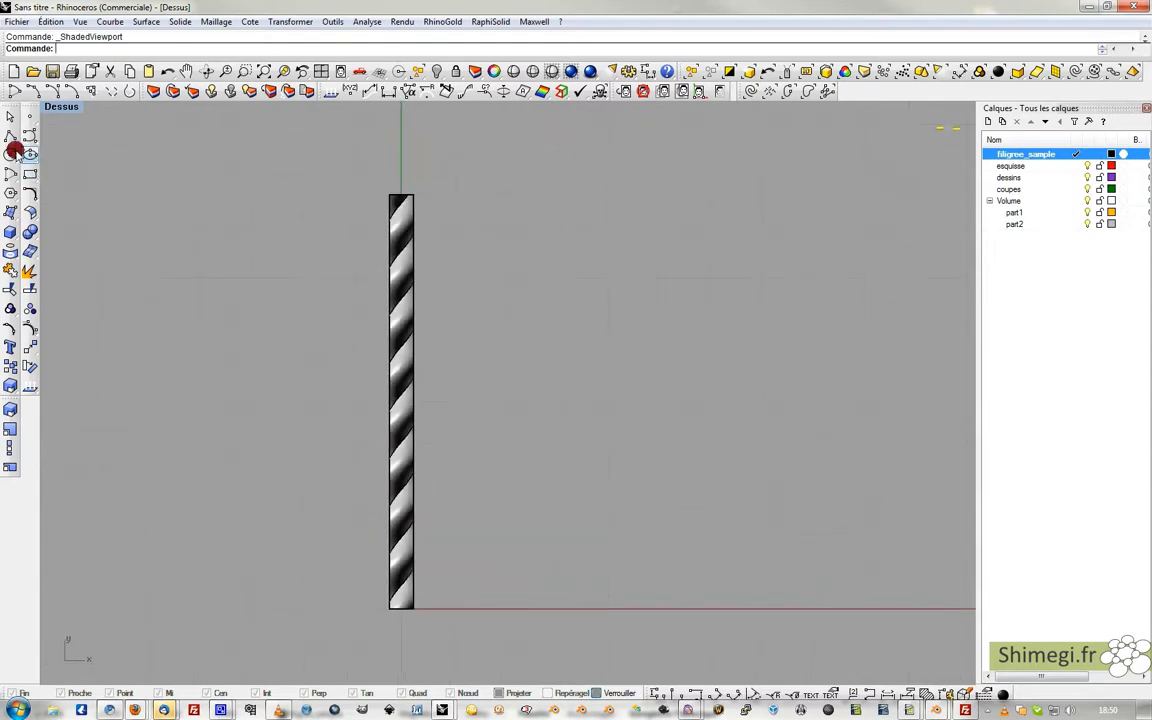
In the Dessus view, draw a horizontal line from the groove point on the wire's left edge near its upper end outward to the left.
left_click(10, 135)
left_click(388, 216)
left_click(213, 216)
key("Return")
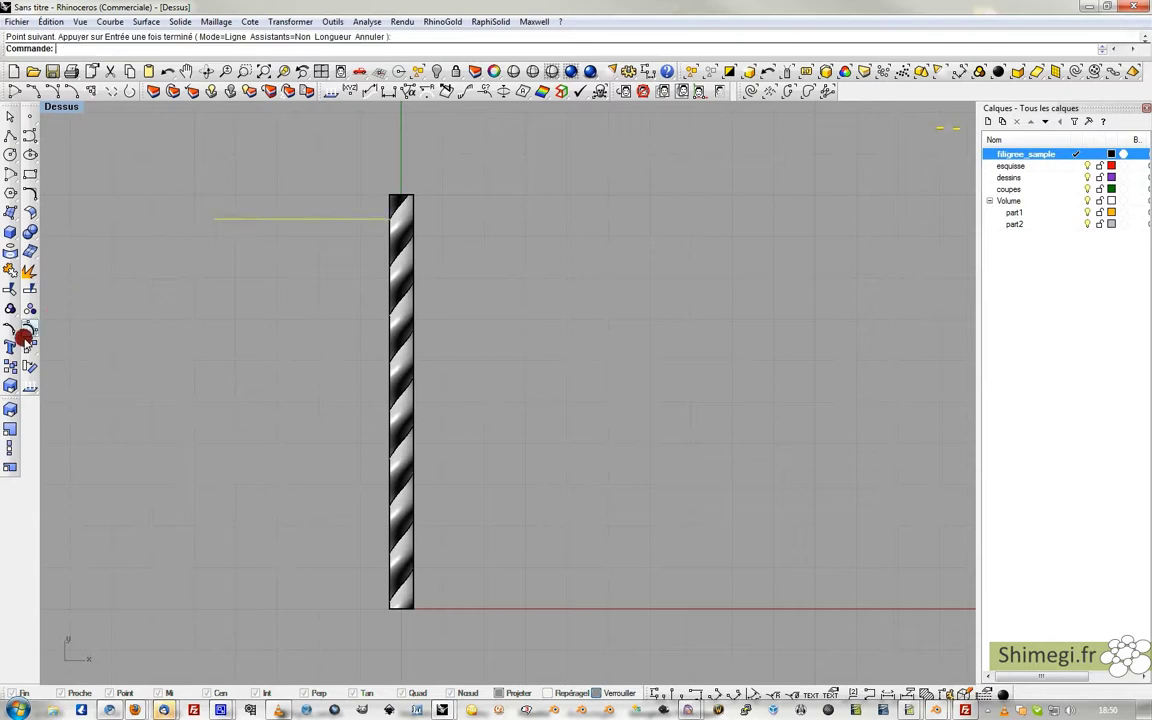
Copy the horizontal line from its endpoint on the wire to the lowest groove intersection on the wire's left edge.
left_click(26, 341)
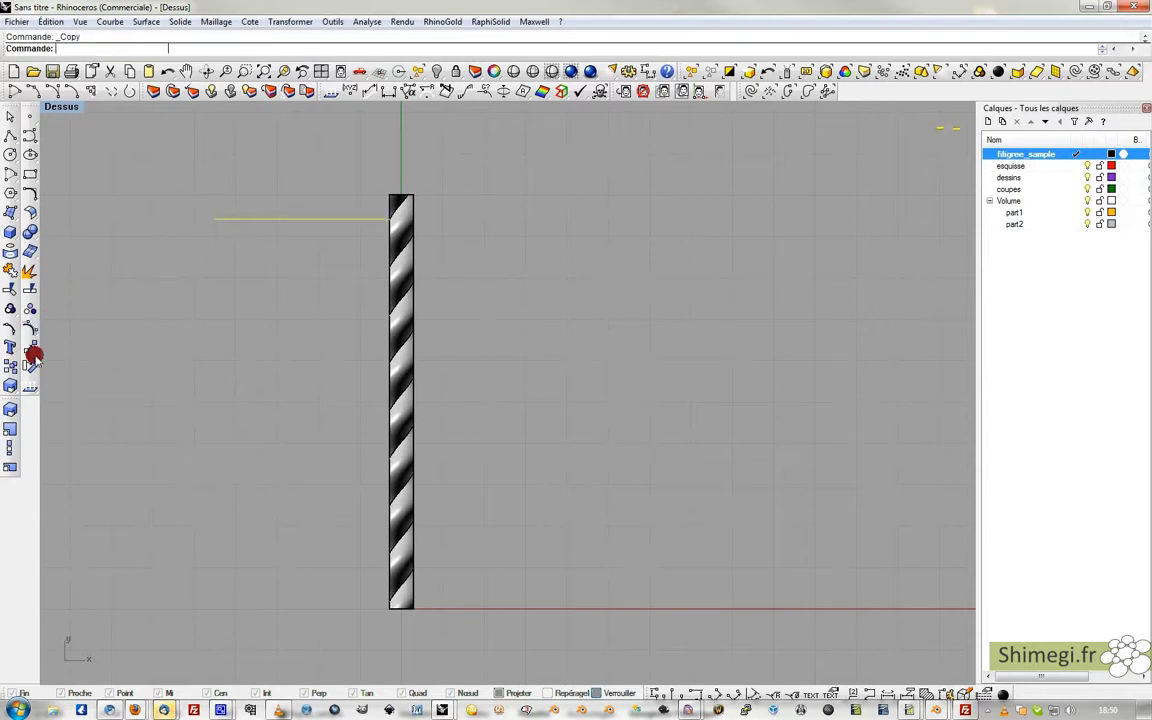
left_click(384, 218)
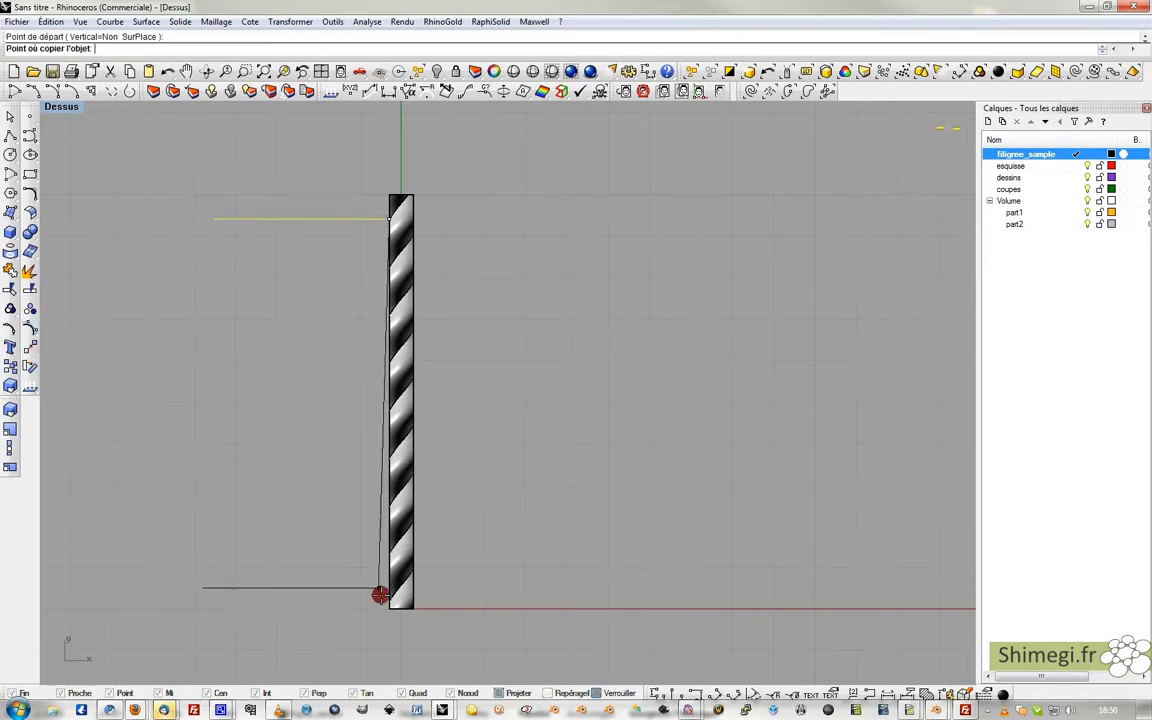
scroll(390, 606, "up", 6)
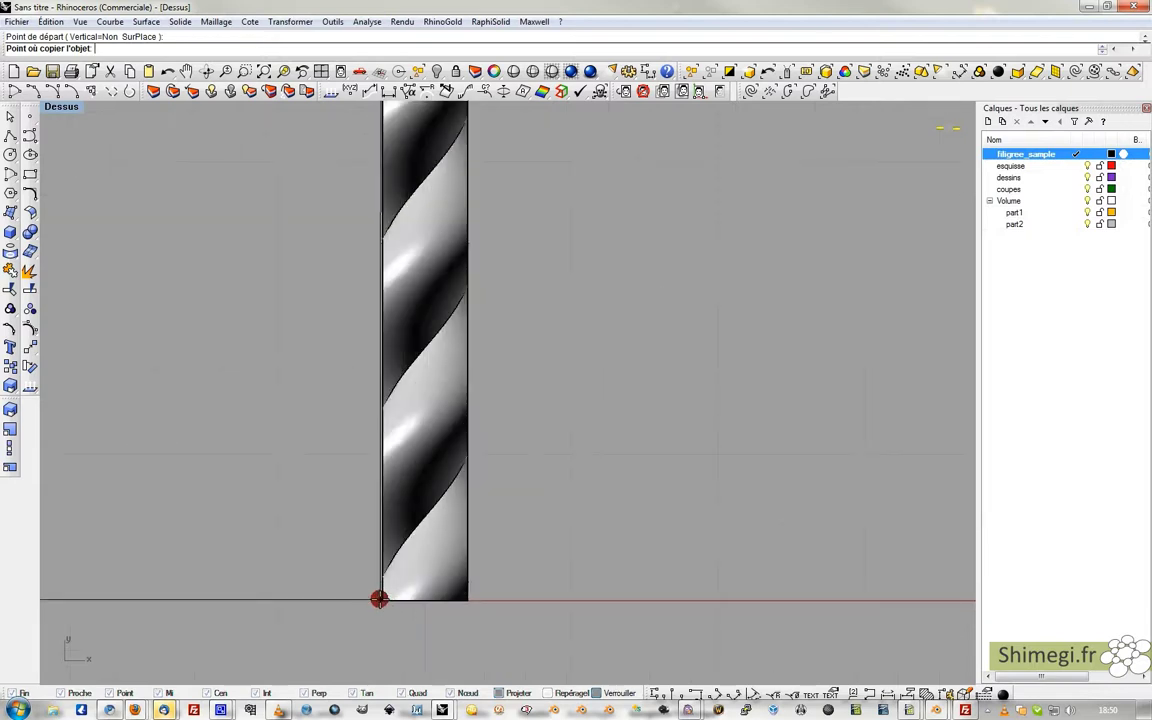
left_click(381, 565)
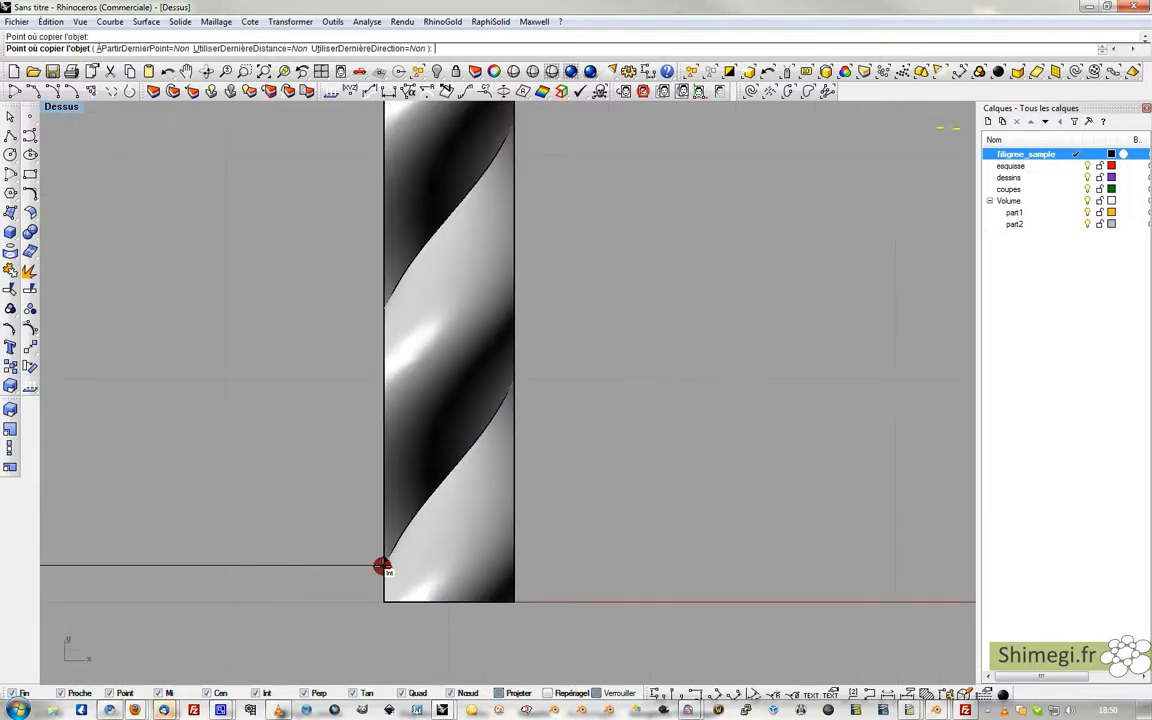
key("Return")
scroll(382, 568, "down", 2)
scroll(383, 568, "down", 8)
scroll(369, 278, "up", 3)
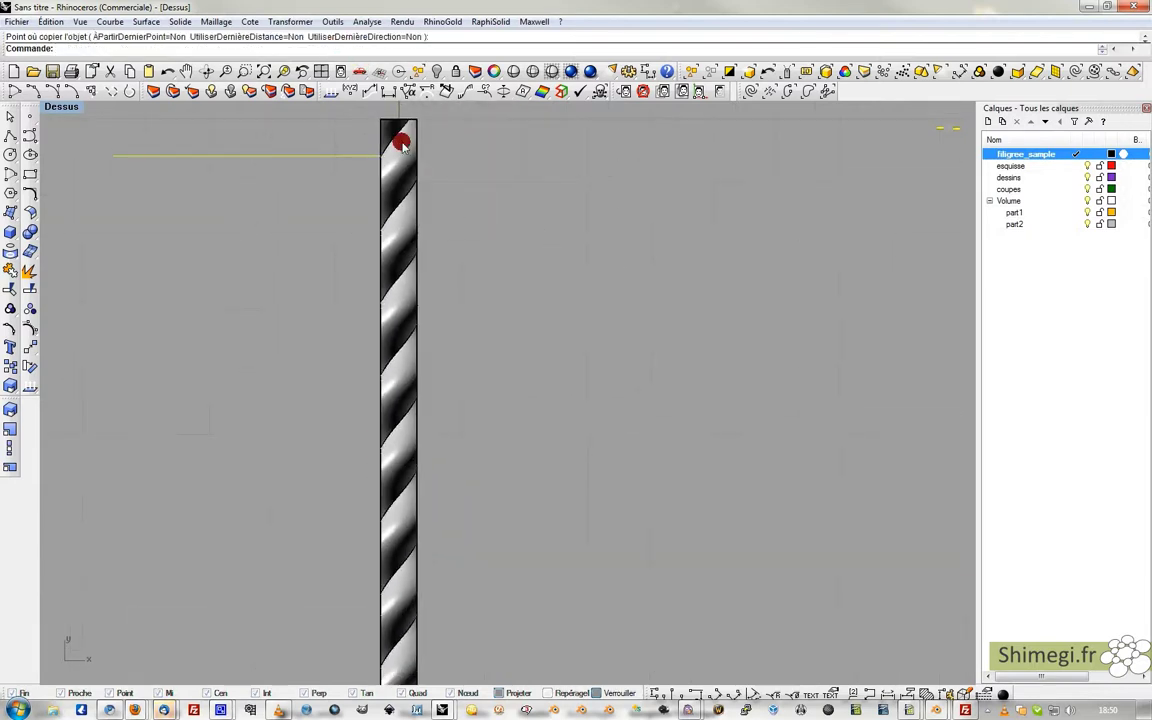
right_click_drag(403, 146, 391, 238)
scroll(383, 241, "up", 12)
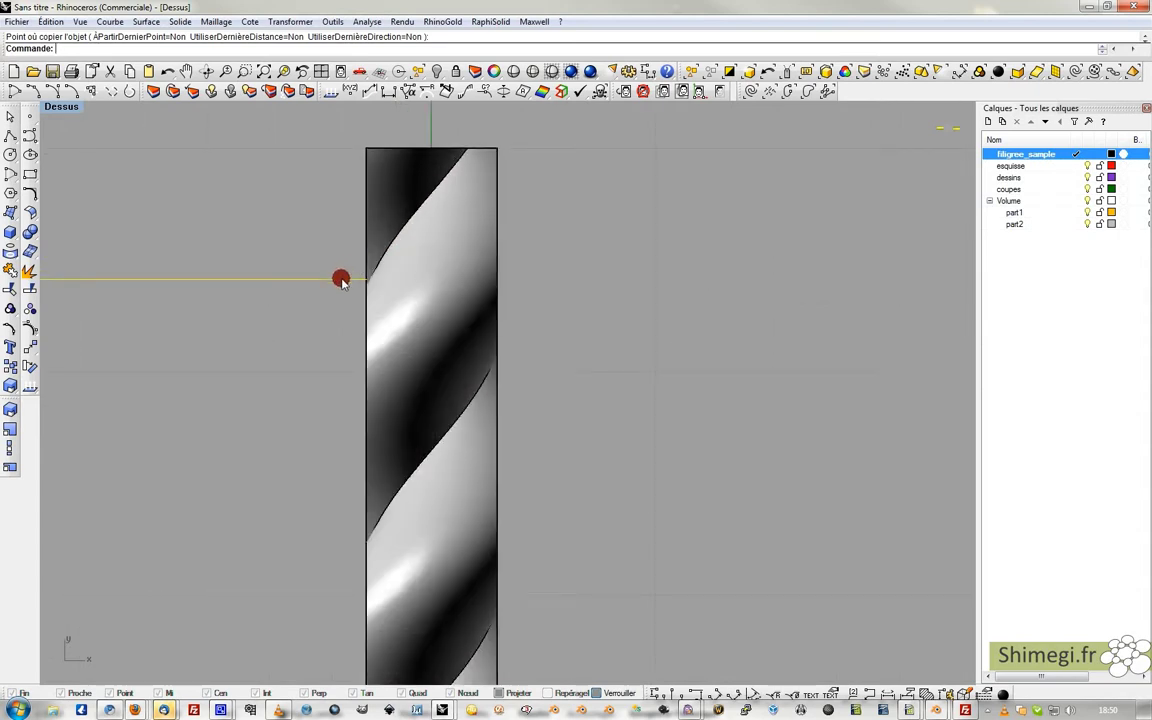
left_click(12, 327)
scroll(129, 347, "down", 4)
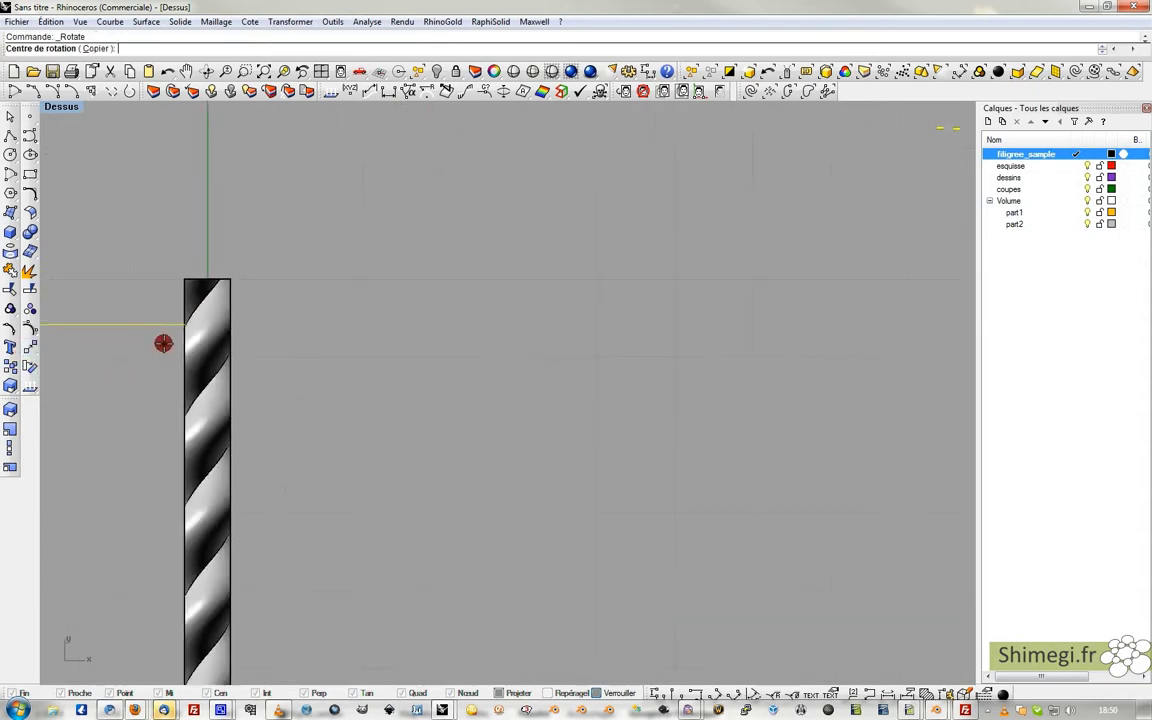
scroll(278, 329, "down", 3)
key("Escape")
scroll(268, 329, "down", 2)
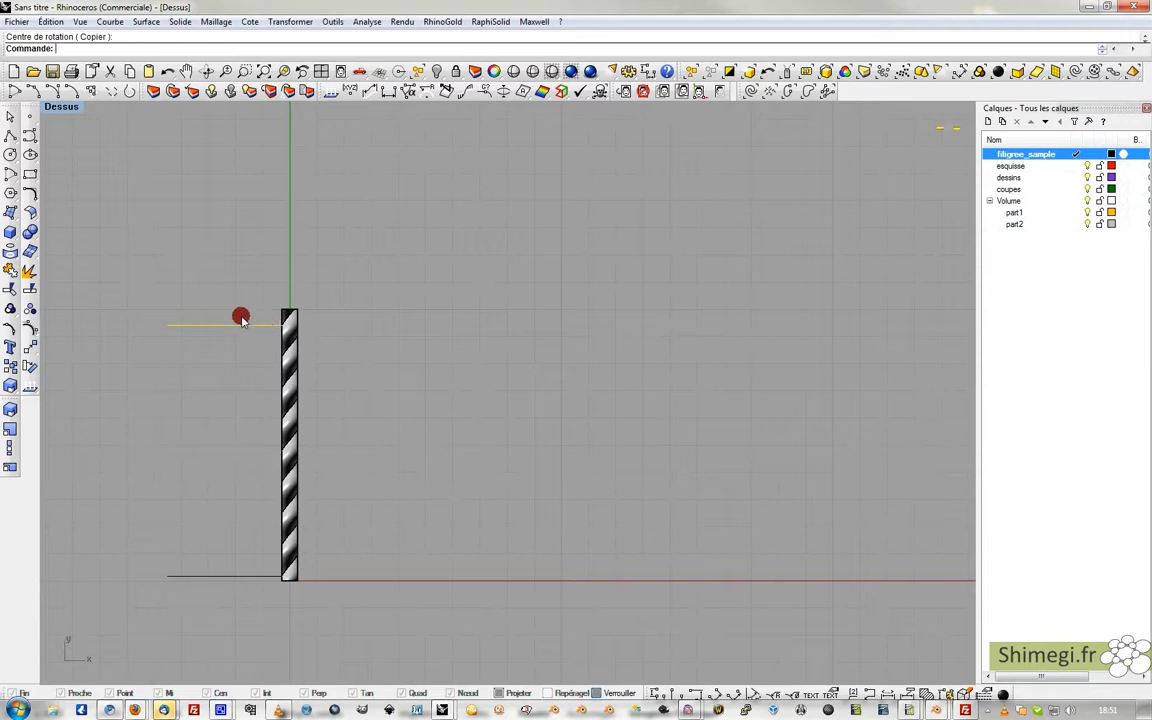
Draw a horizontal polyline from the groove point on the wire's left edge near its upper end outward to the left.
left_click(10, 135)
scroll(219, 291, "up", 3)
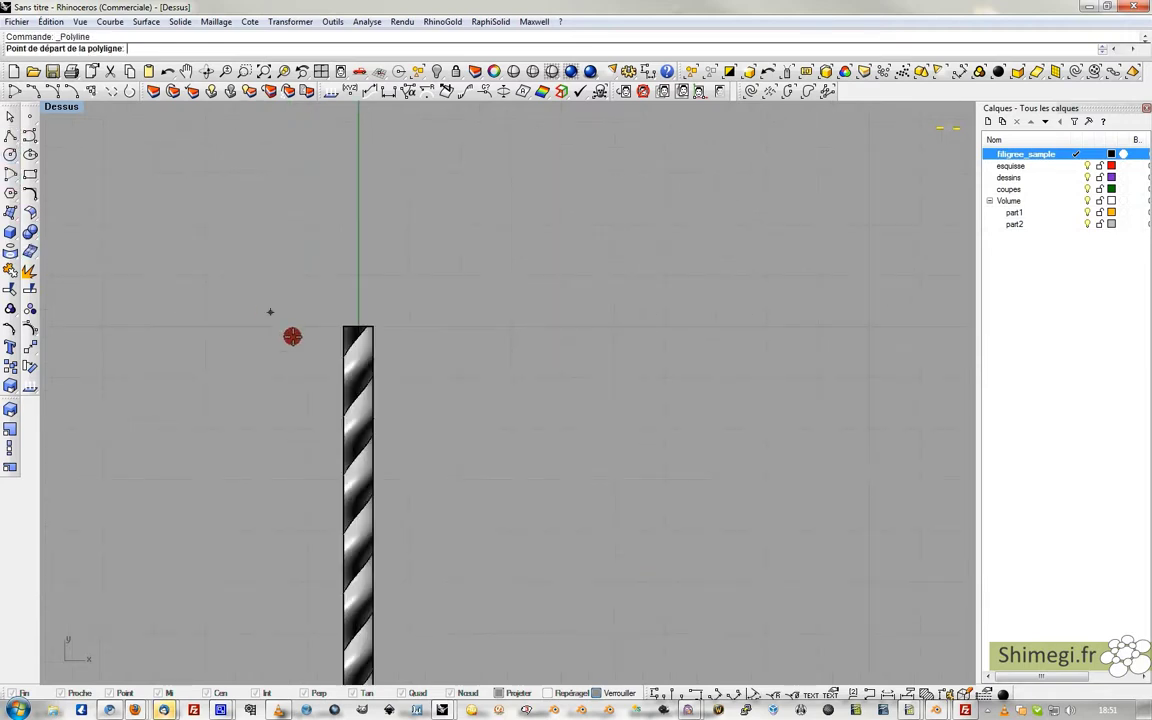
scroll(388, 385, "up", 6)
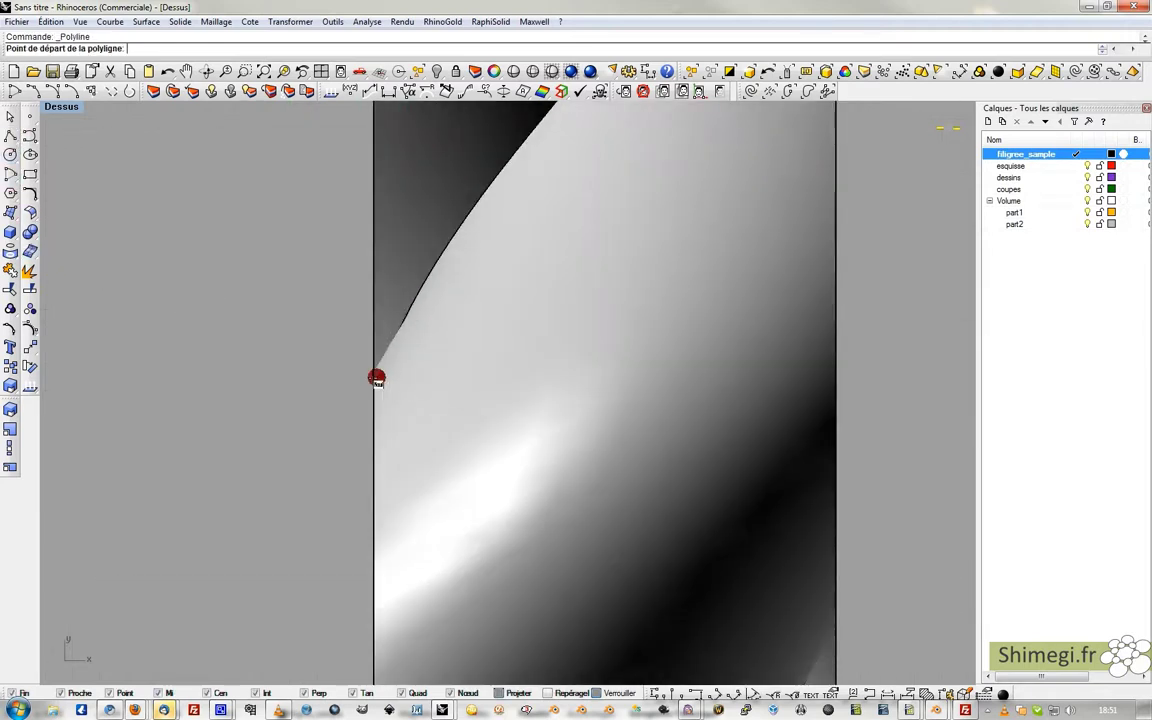
left_click(375, 369)
scroll(252, 385, "down", 4)
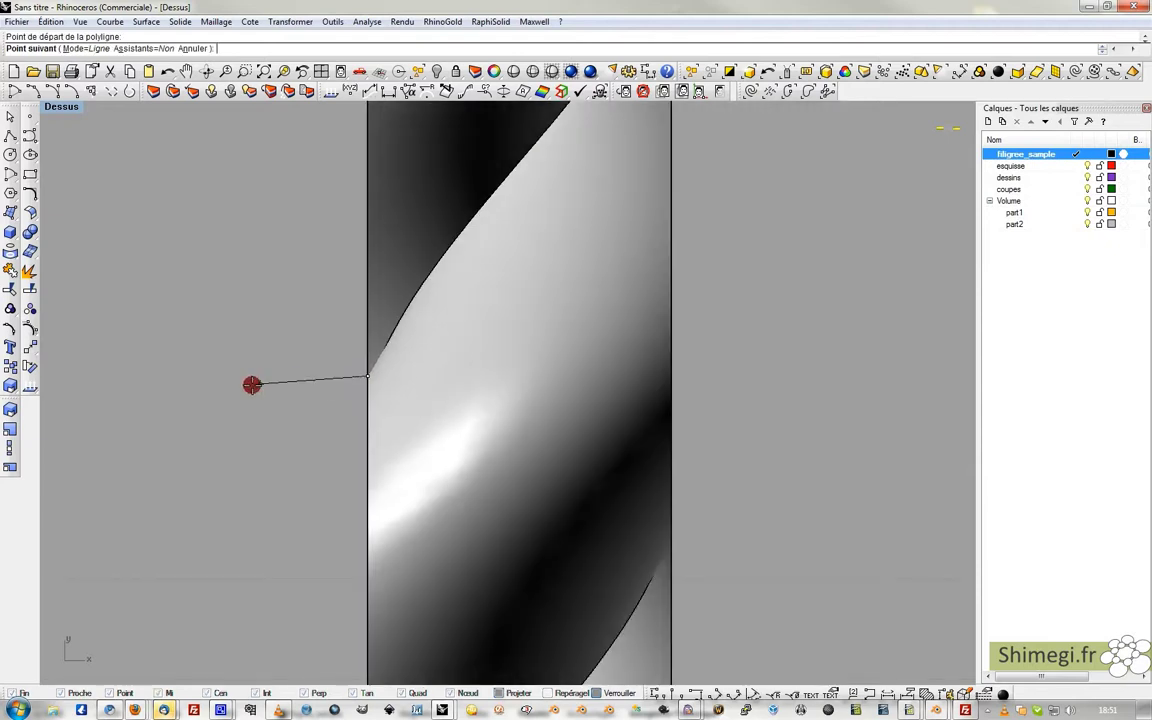
scroll(250, 370, "down", 6)
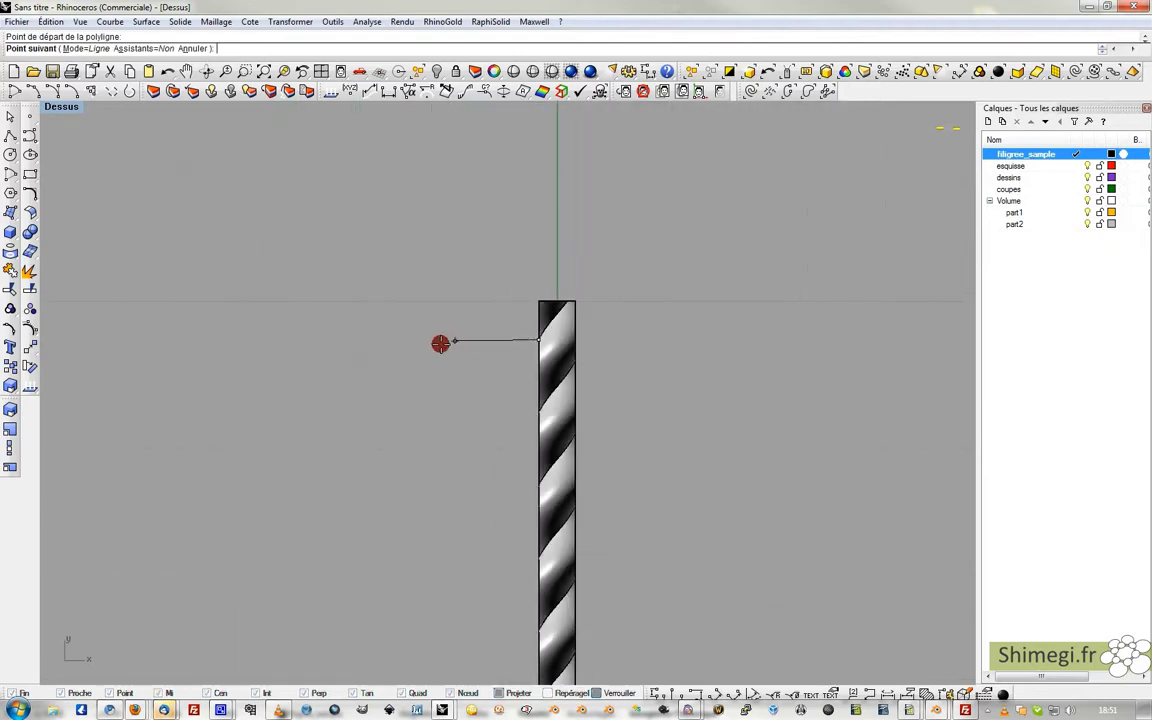
scroll(331, 348, "down", 2)
left_click(304, 346)
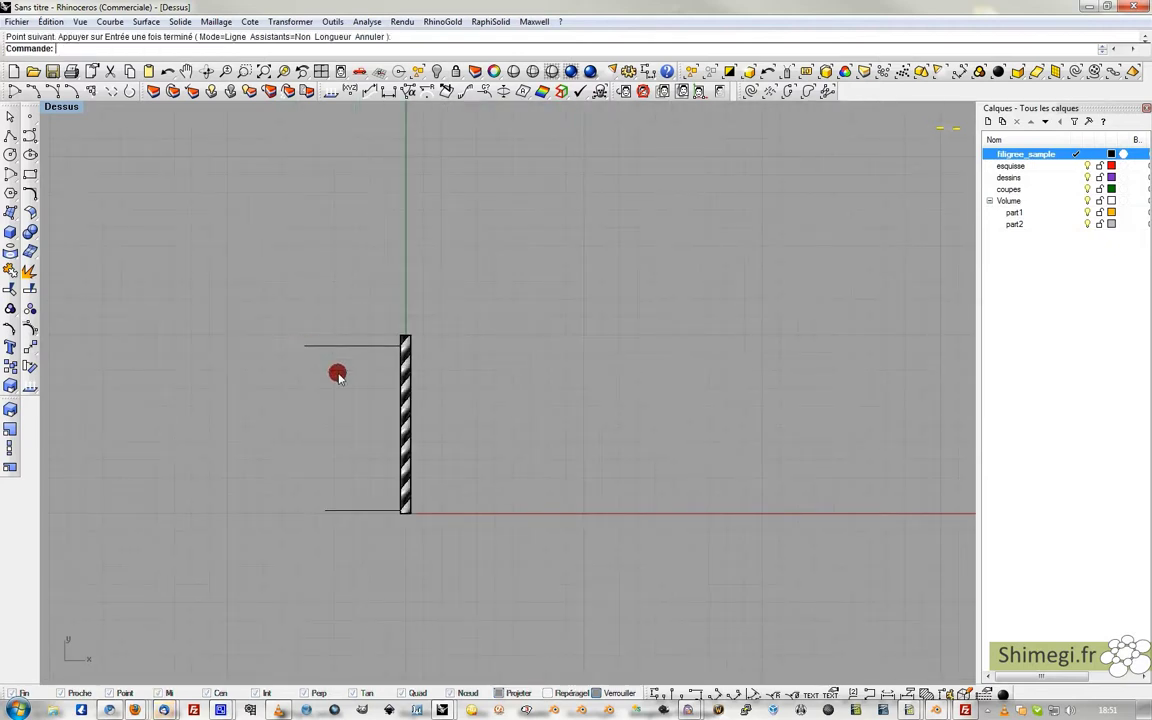
Shift both horizontal lines to the right so they cross the full width of the wire, accepting the history warning.
left_click_drag(324, 292, 324, 292)
left_click_drag(328, 345, 356, 345)
left_click(576, 398)
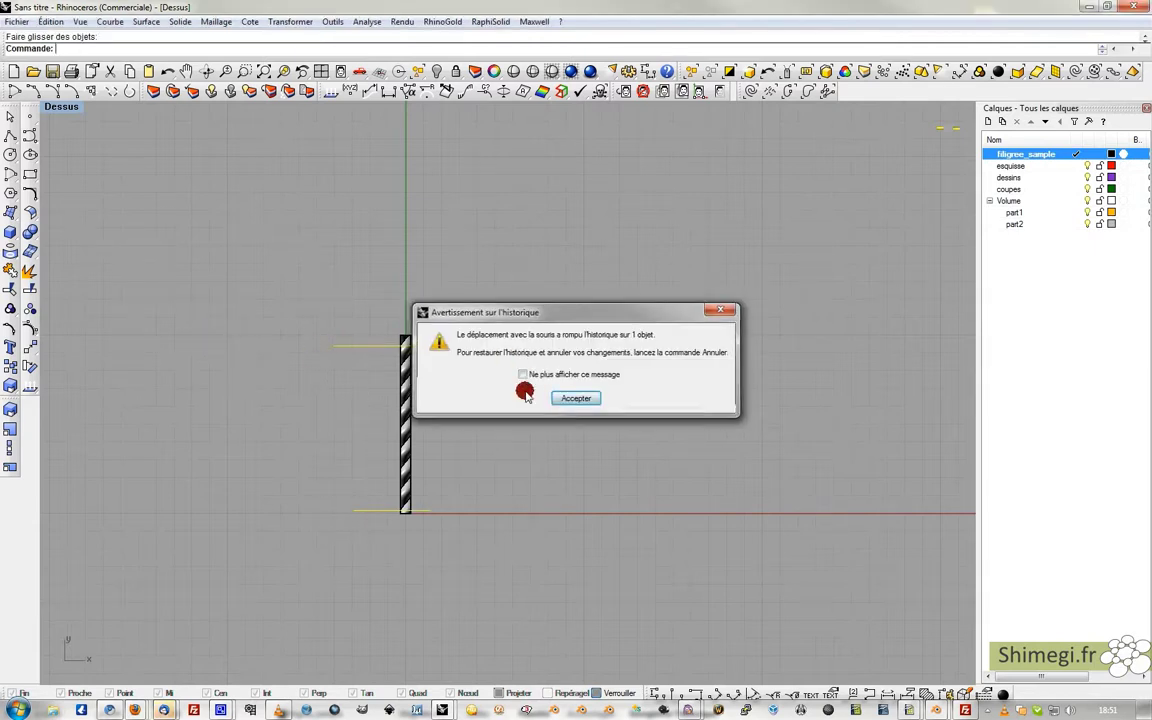
Trim off the wire's upper and lower ends beyond the two horizontal cutting lines.
left_click(10, 272)
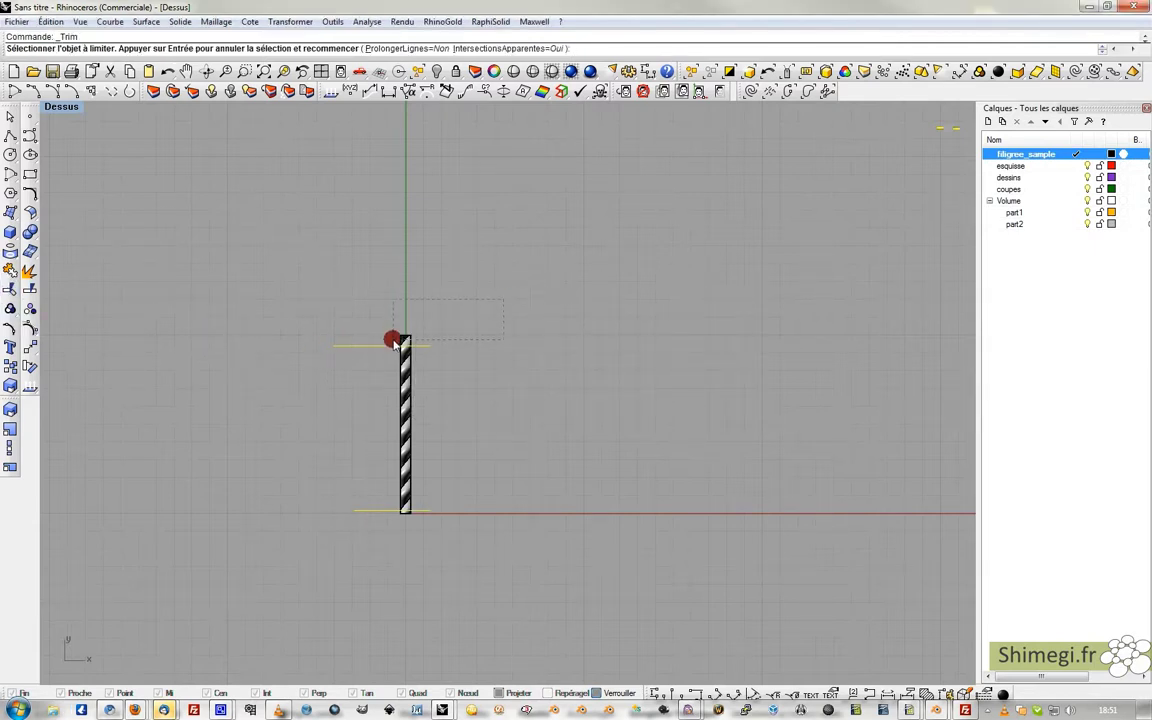
left_click_drag(393, 340, 393, 340)
key("Return")
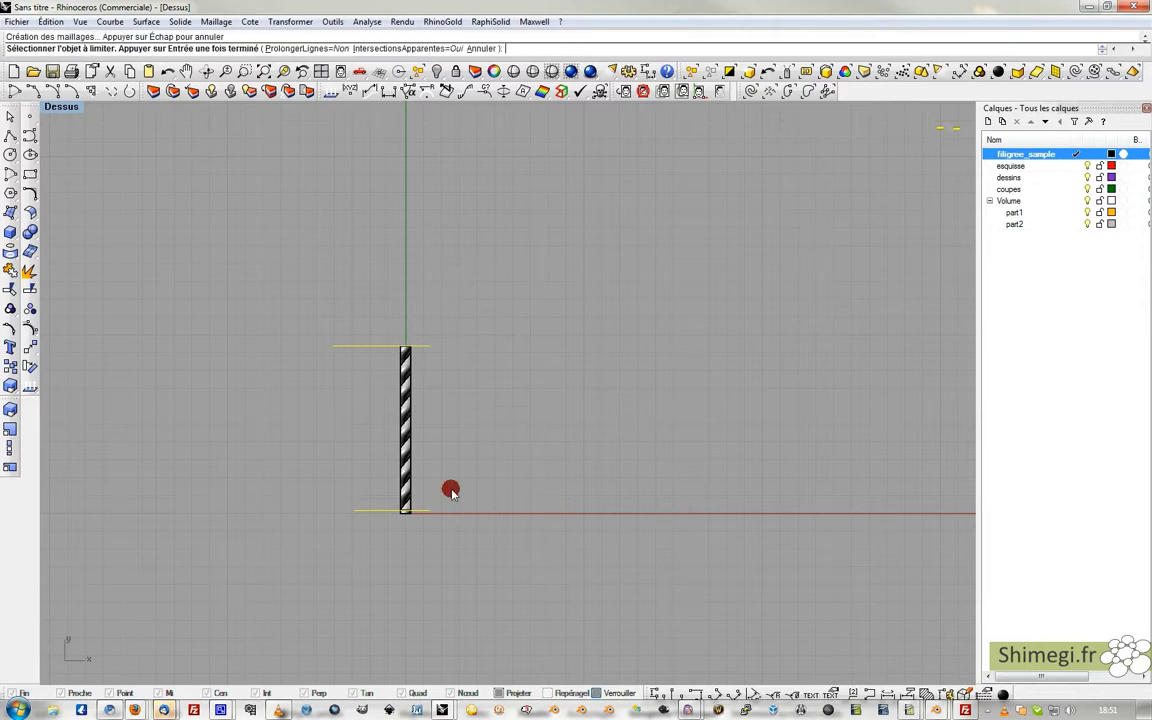
left_click(388, 514)
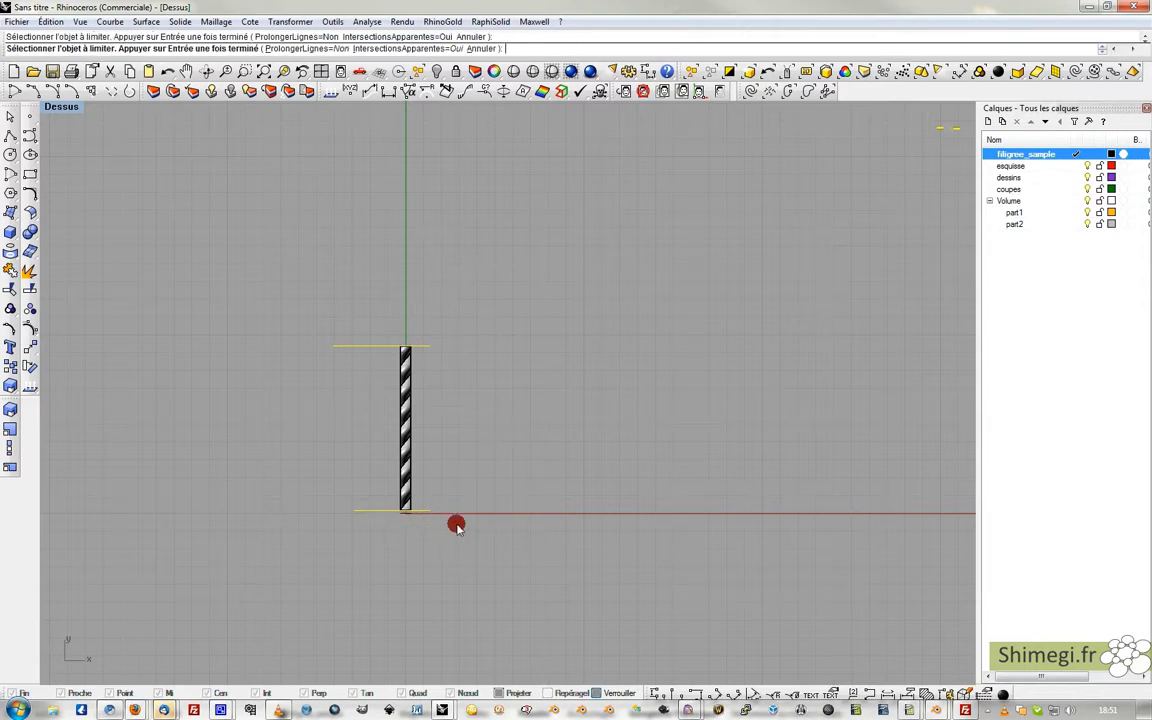
right_click(432, 423)
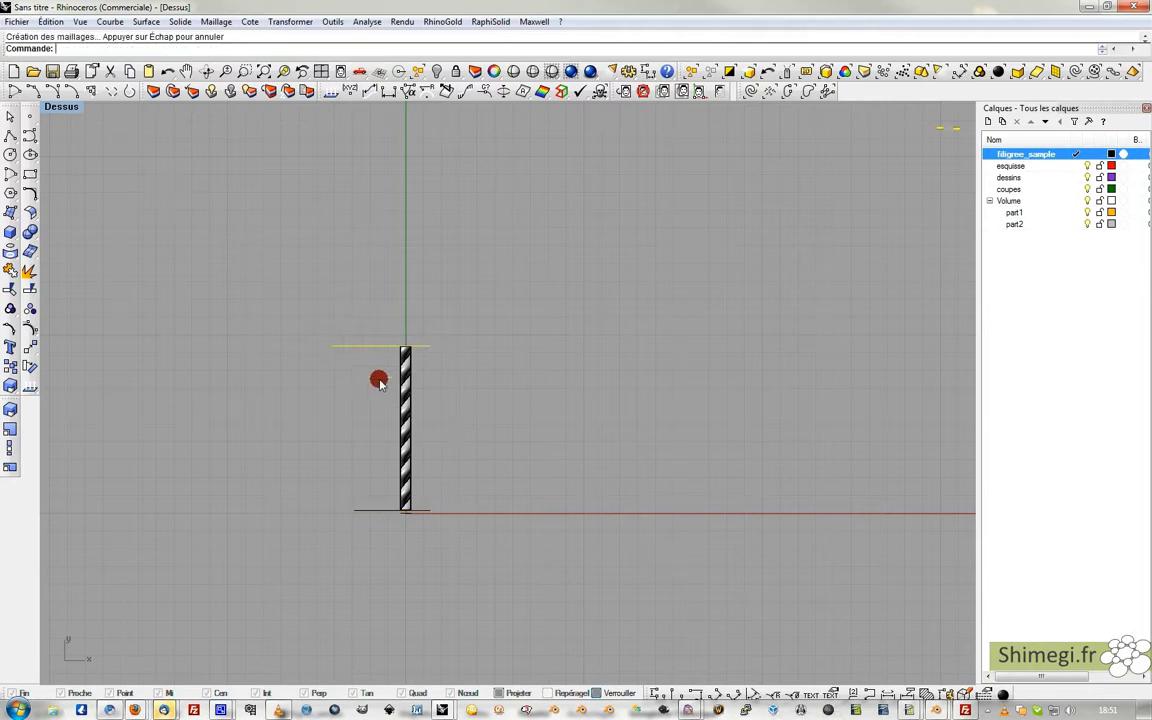
Copy the trimmed wire from its lower right corner to its upper right corner, stacking the copy above the original.
left_click(401, 407)
left_click(18, 368)
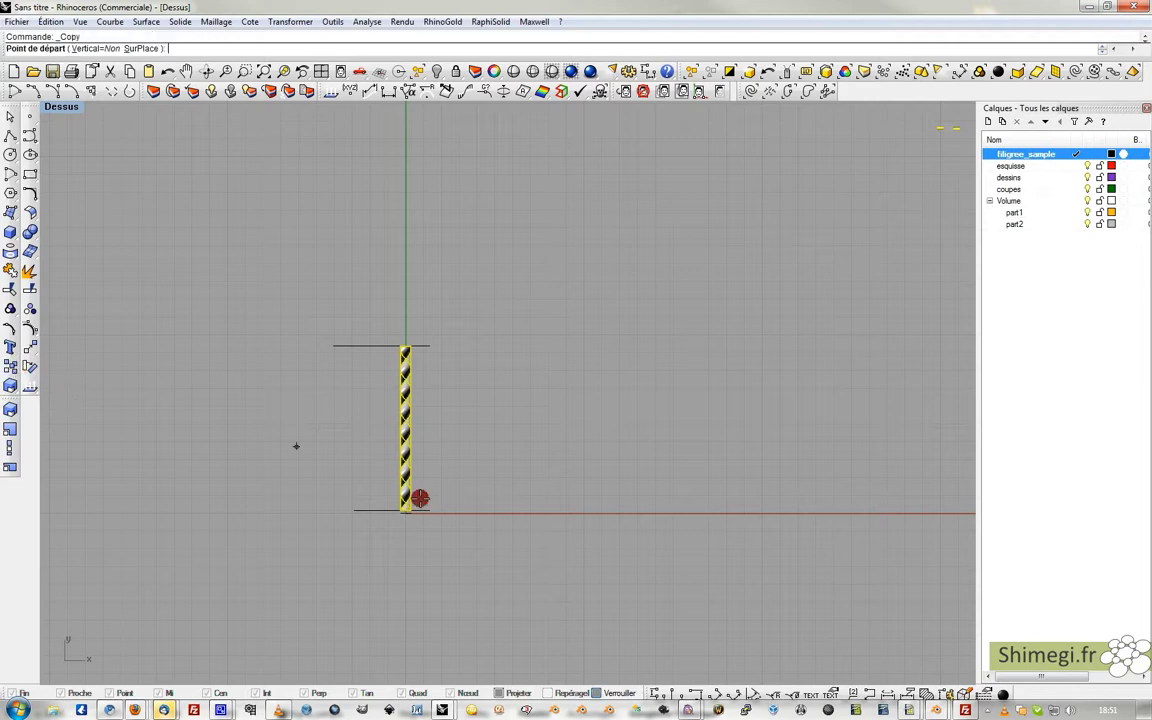
scroll(416, 500, "up", 5)
scroll(421, 482, "up", 1)
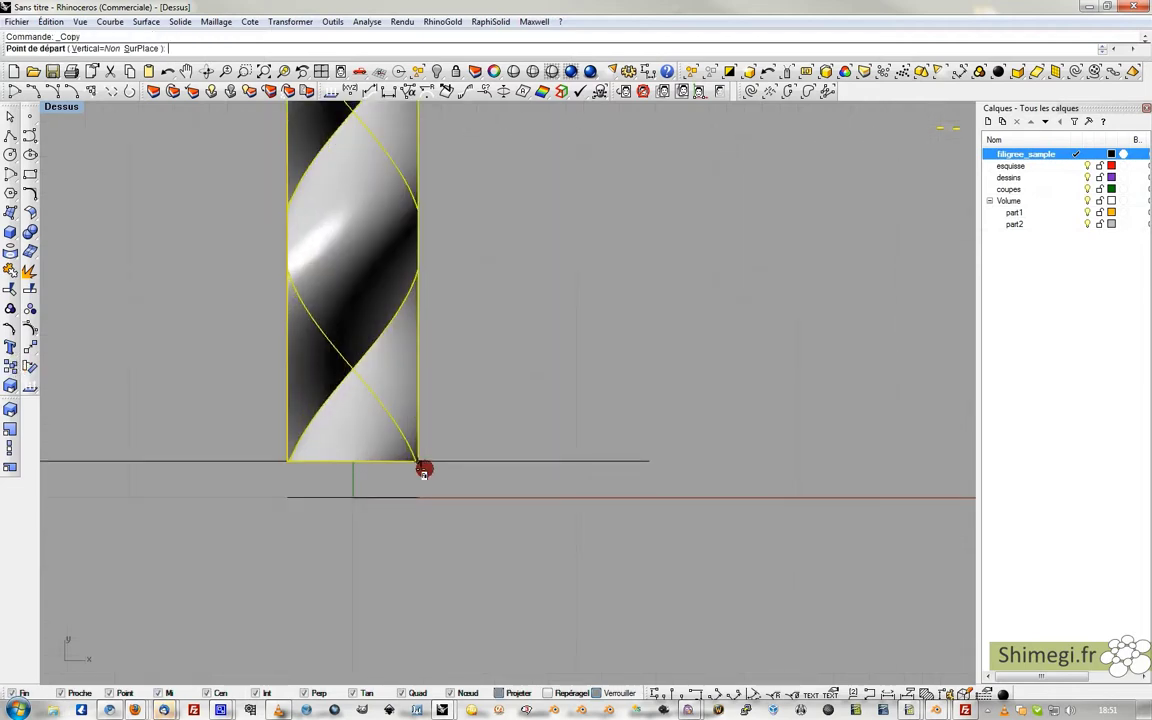
left_click(424, 470)
scroll(425, 465, "down", 4)
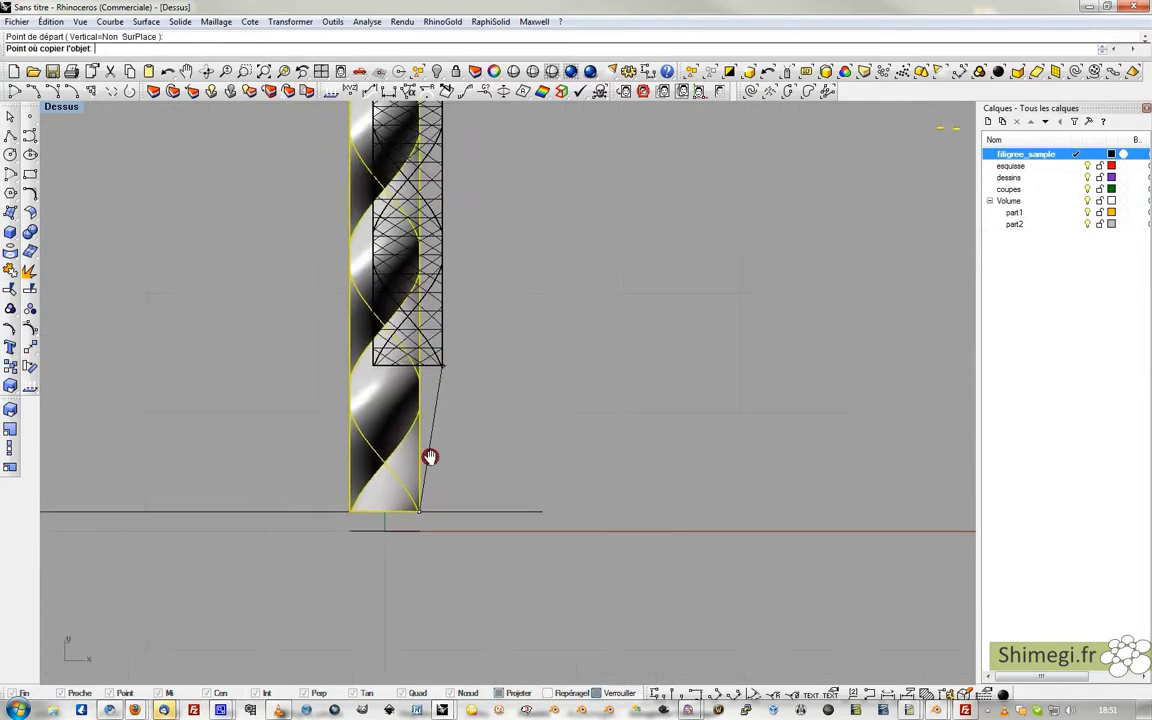
scroll(398, 450, "down", 3)
scroll(391, 266, "up", 10)
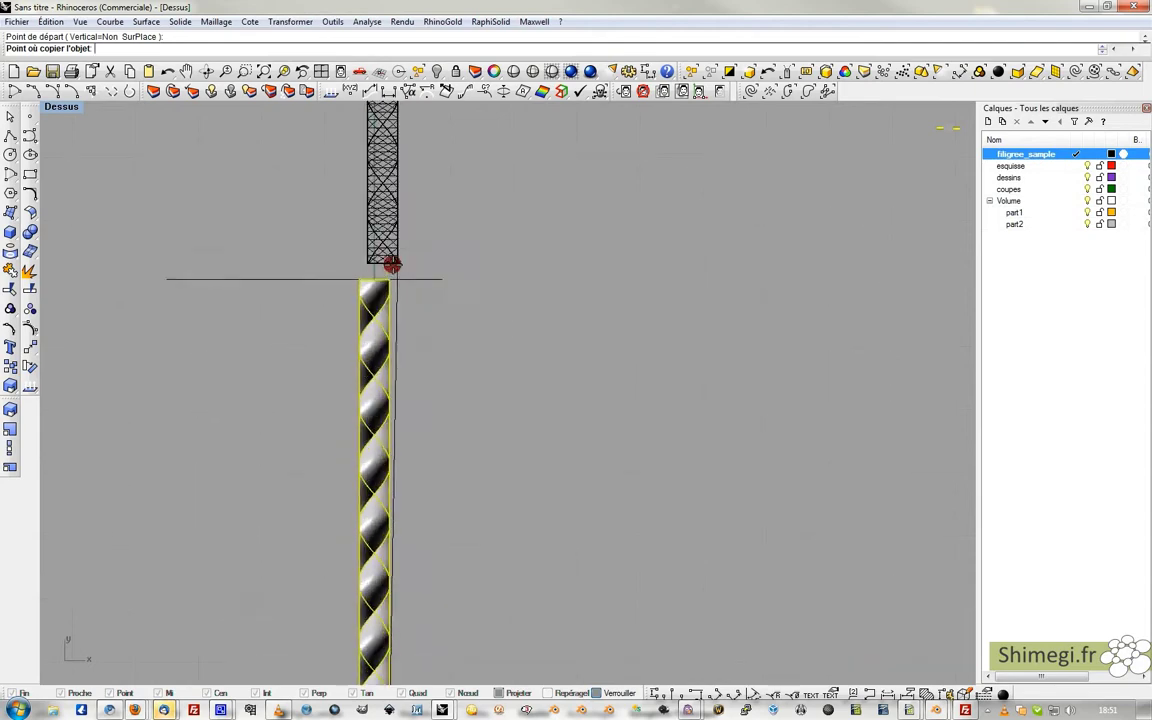
scroll(389, 279, "up", 6)
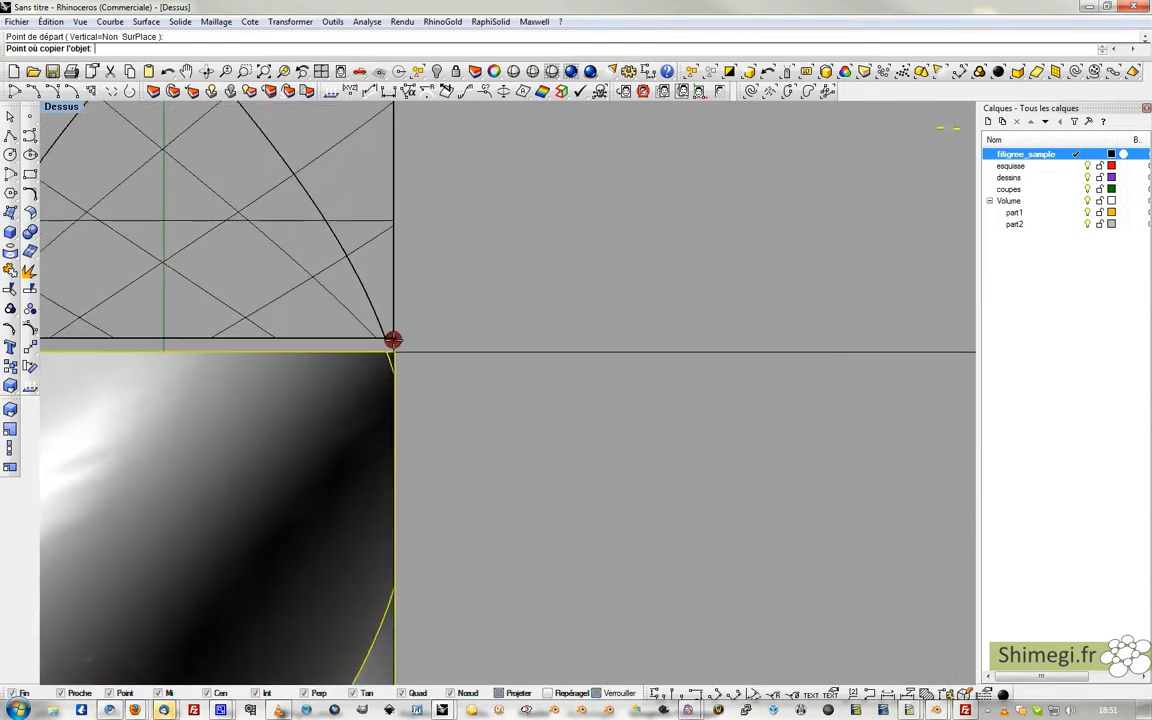
left_click(393, 348)
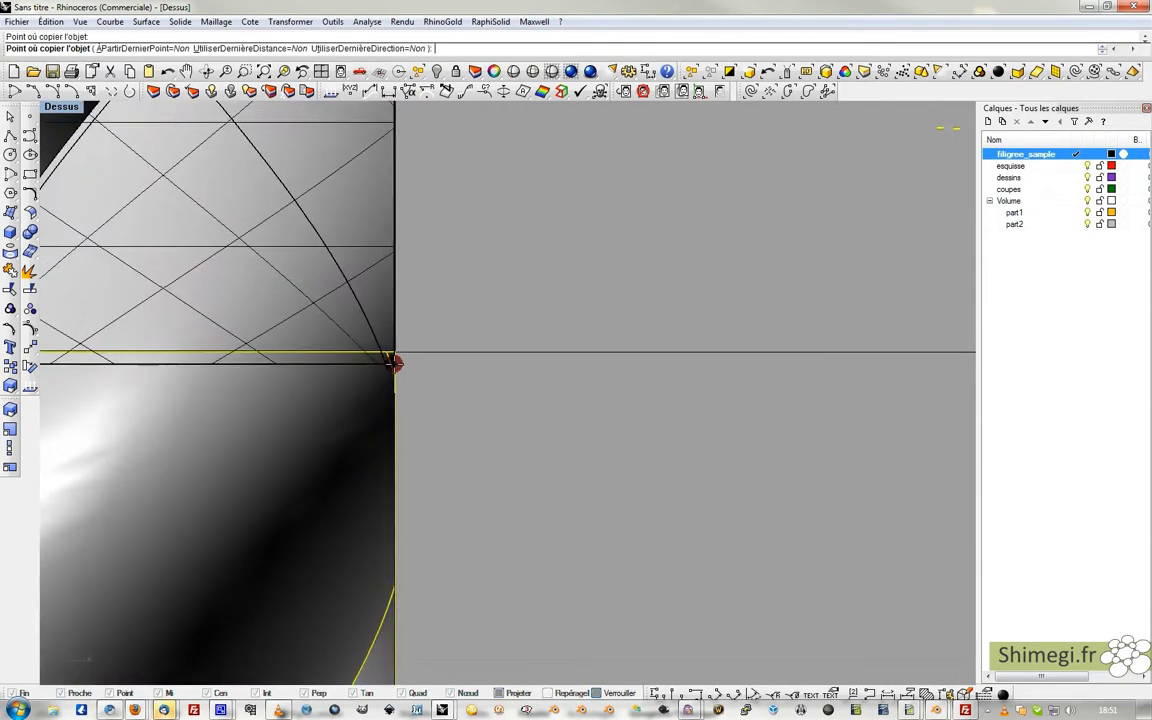
key("Return")
Move the upper wire segment so its lower right corner snaps exactly onto the lower segment's upper right corner.
scroll(387, 344, "down", 5)
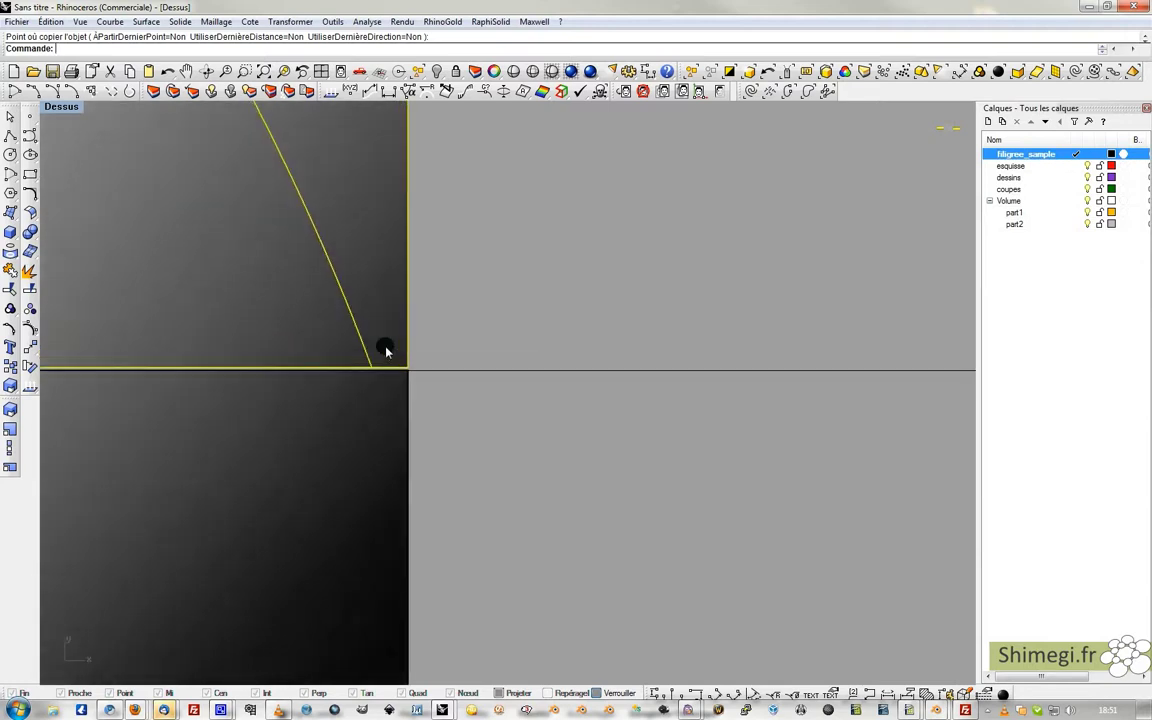
left_click(30, 325)
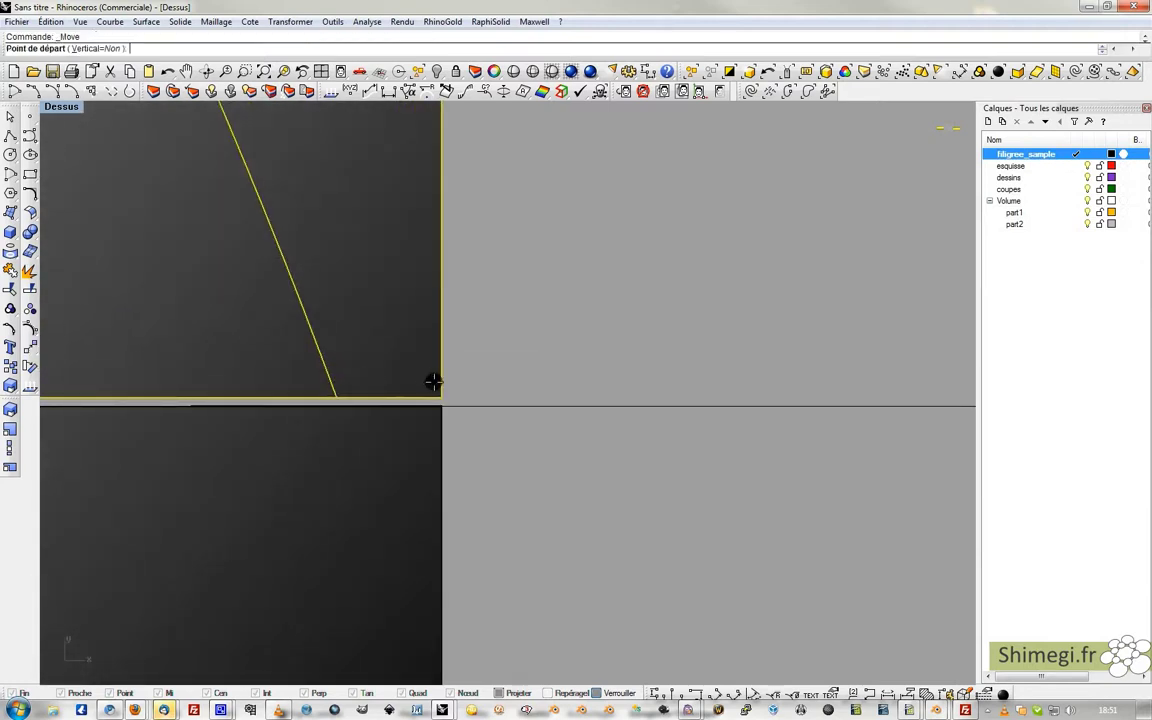
left_click(441, 400)
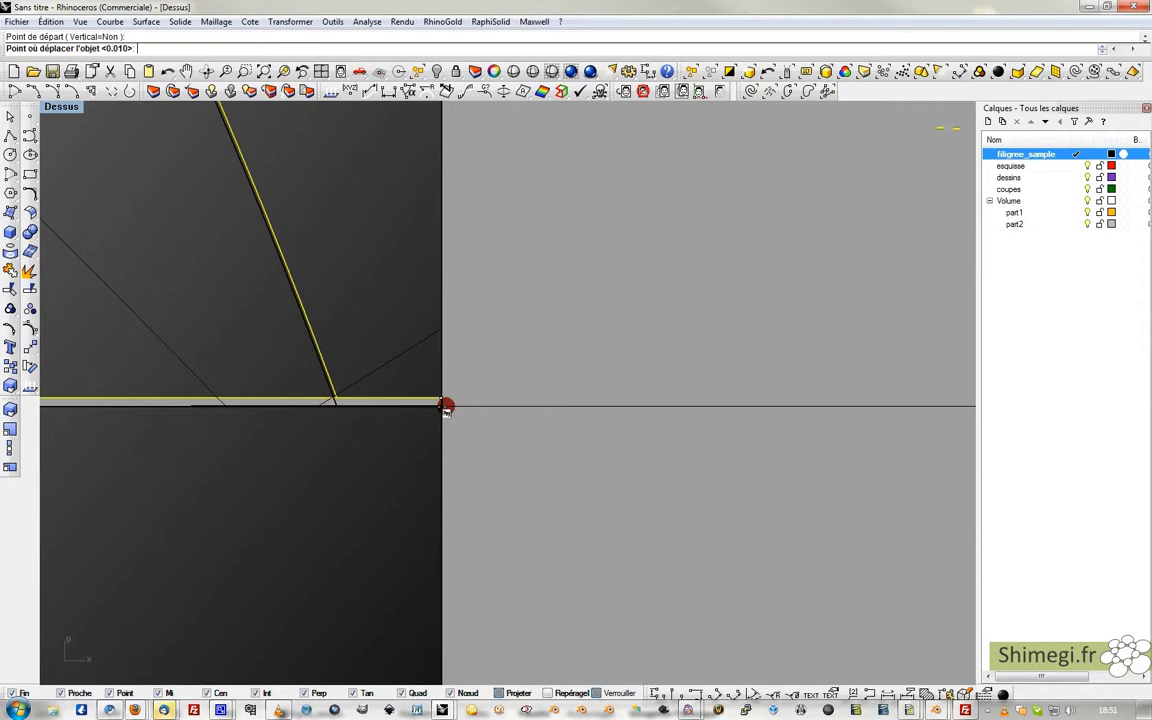
left_click(445, 406)
left_click(568, 397)
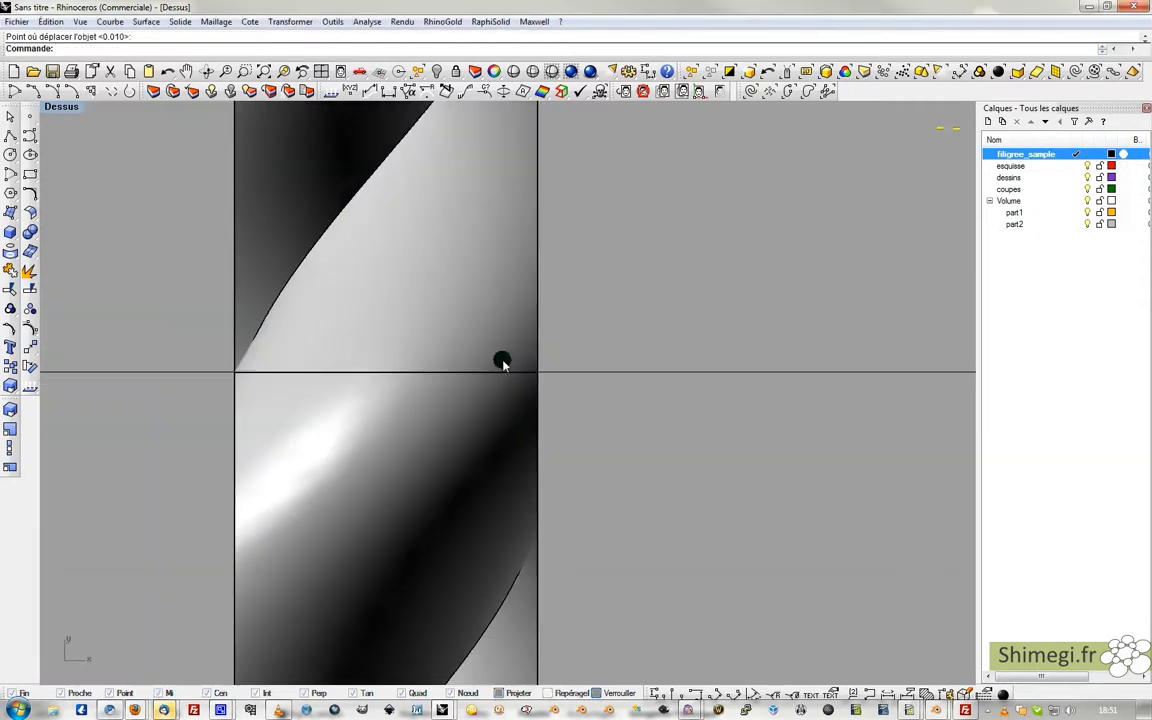
scroll(502, 362, "down", 3)
Join the two wire segments into one polysurface in the Perspective view.
double_click(62, 106)
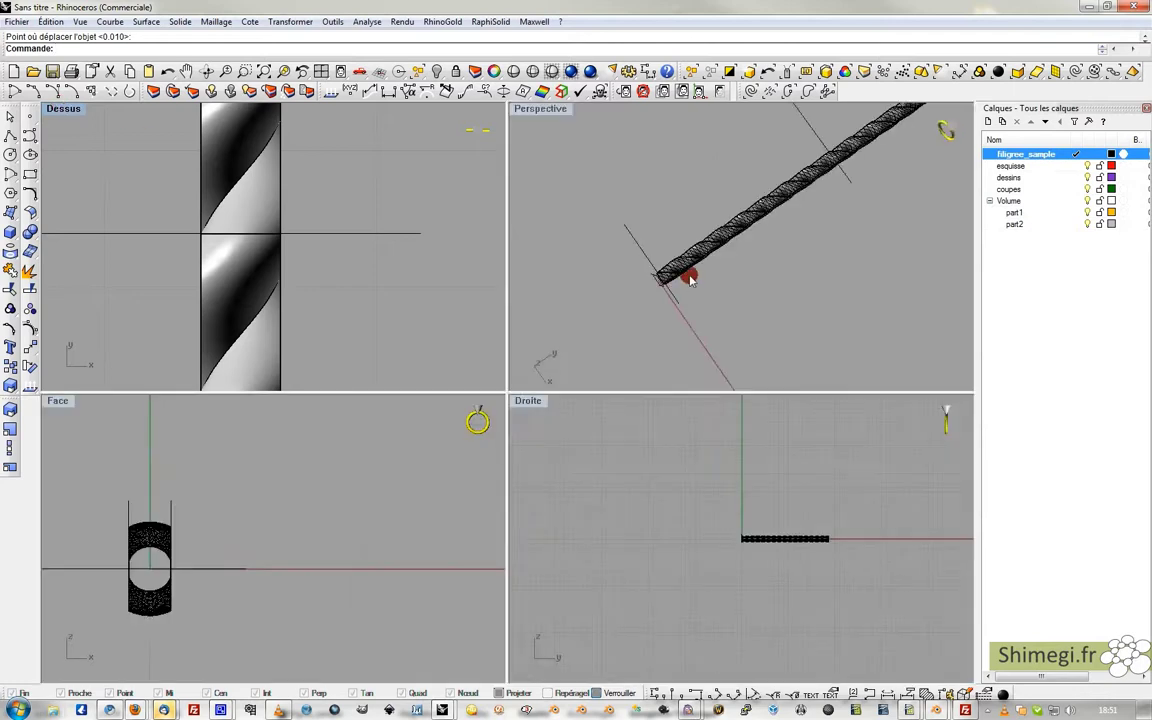
double_click(540, 108)
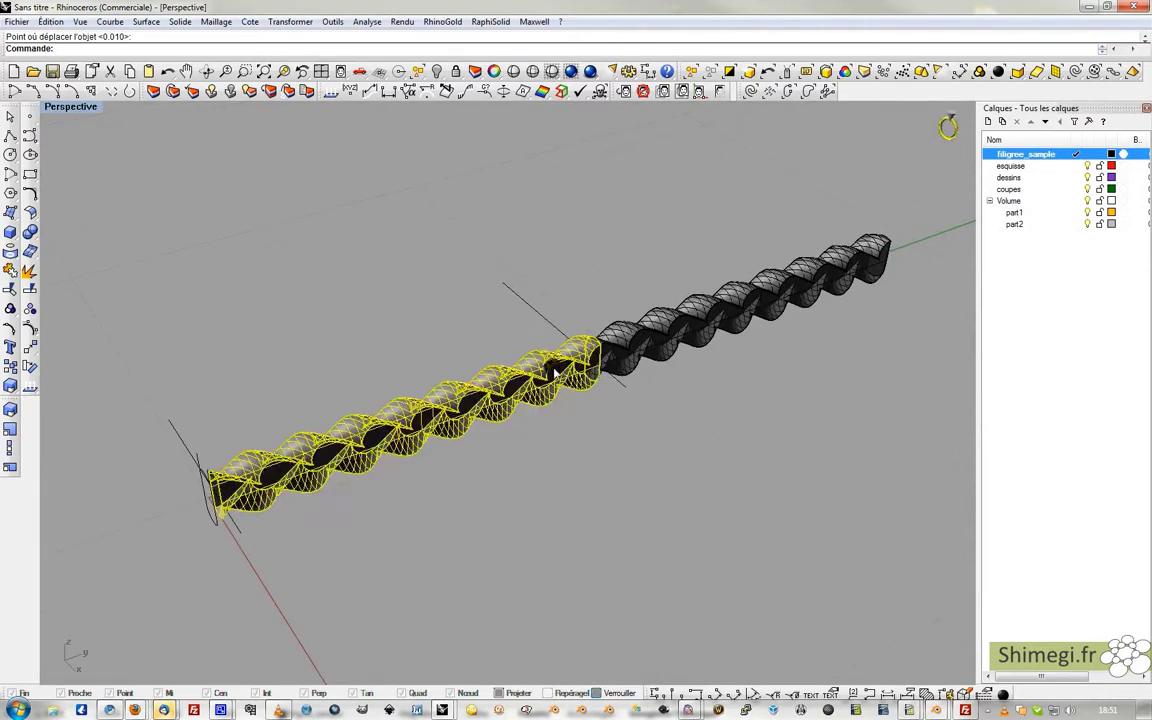
left_click(10, 250)
left_click(656, 329)
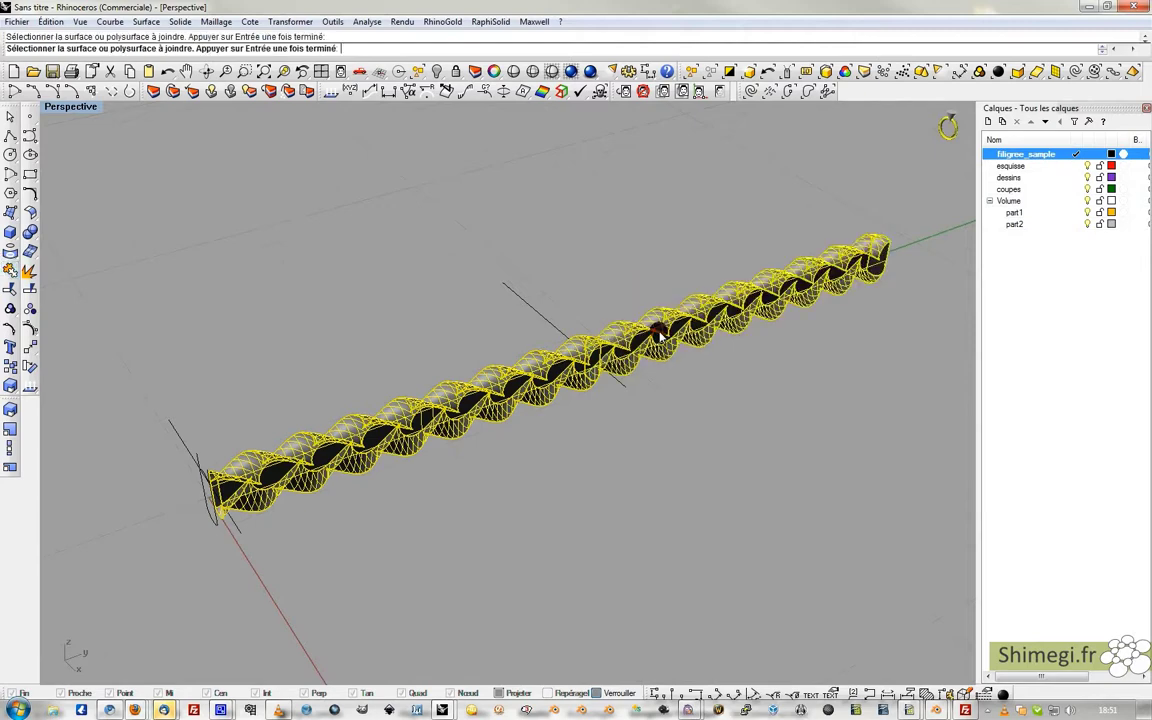
key("Return")
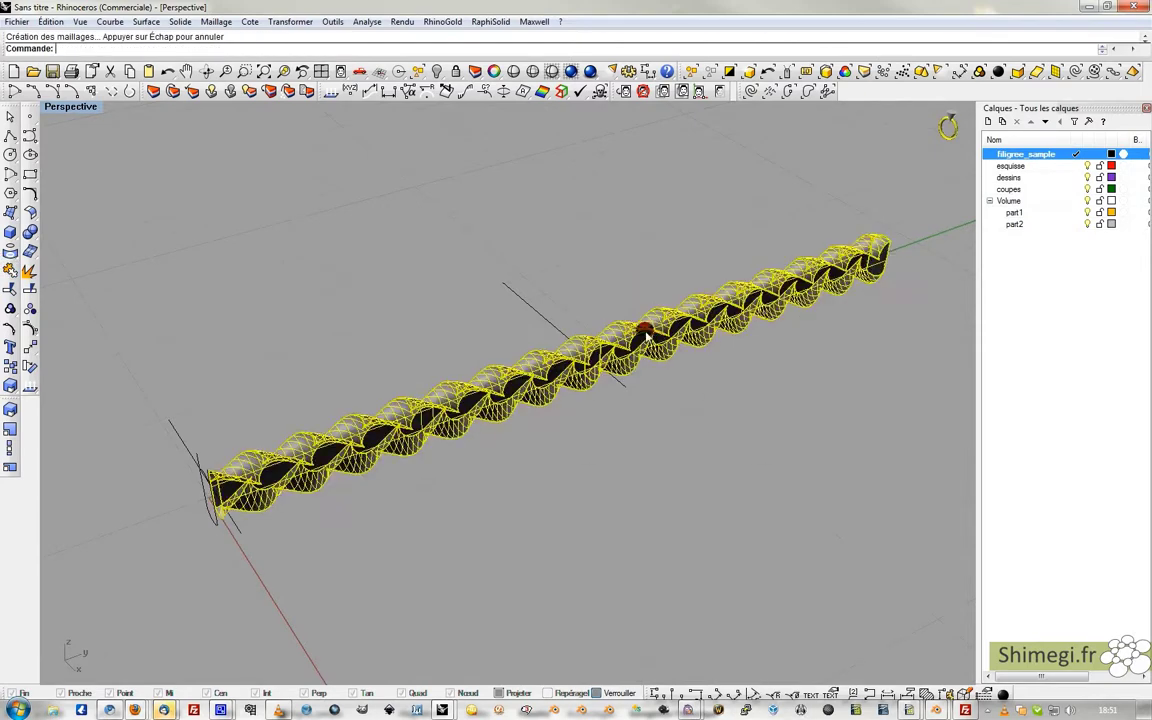
key("Escape")
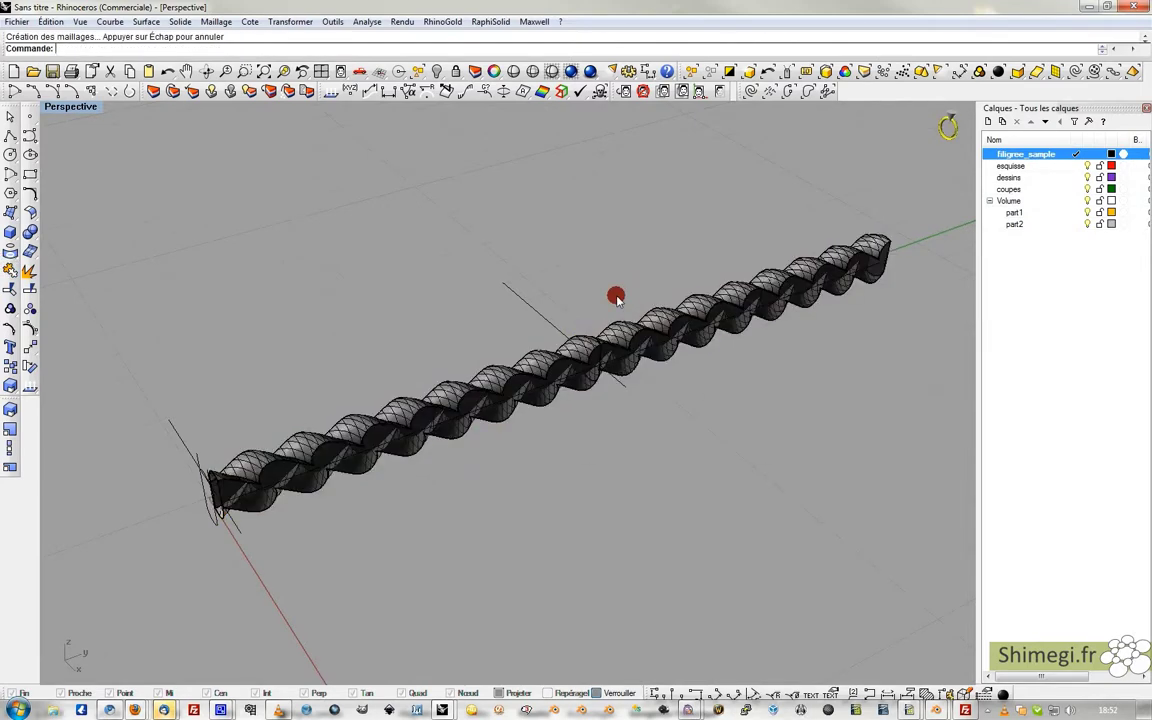
In the Dessus view, copy the joined wire from its lower right corner to its upper right corner to extend it.
right_click_drag(500, 330, 510, 355)
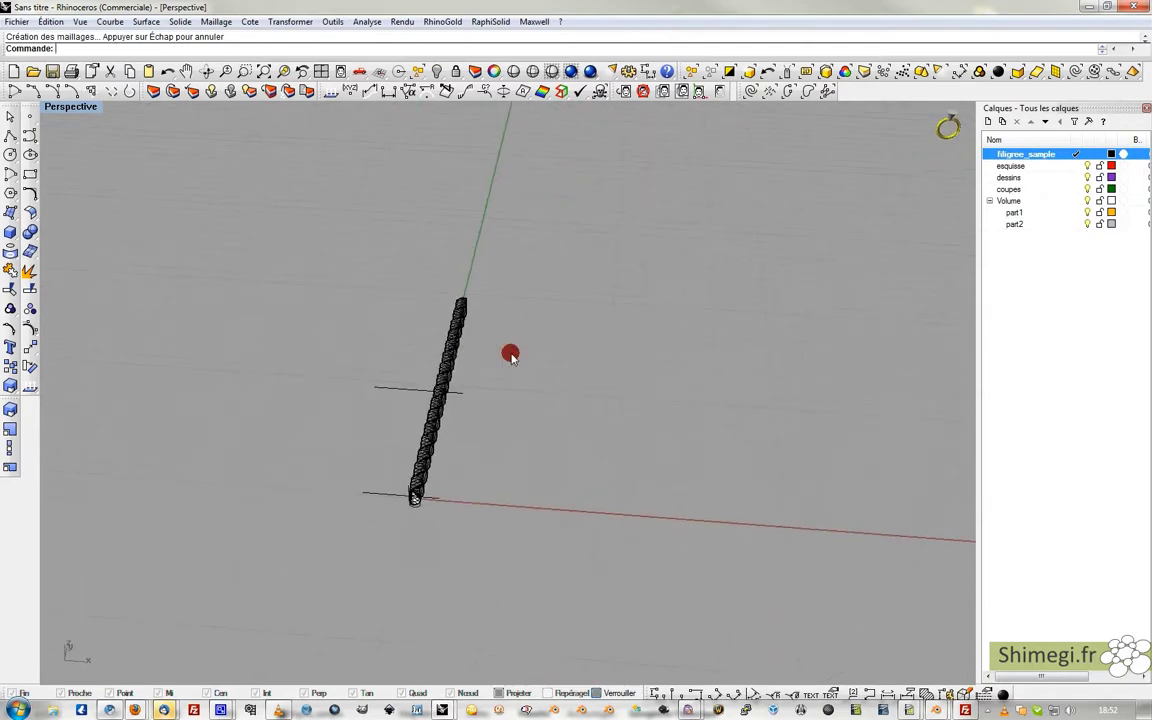
left_click(445, 403)
double_click(67, 108)
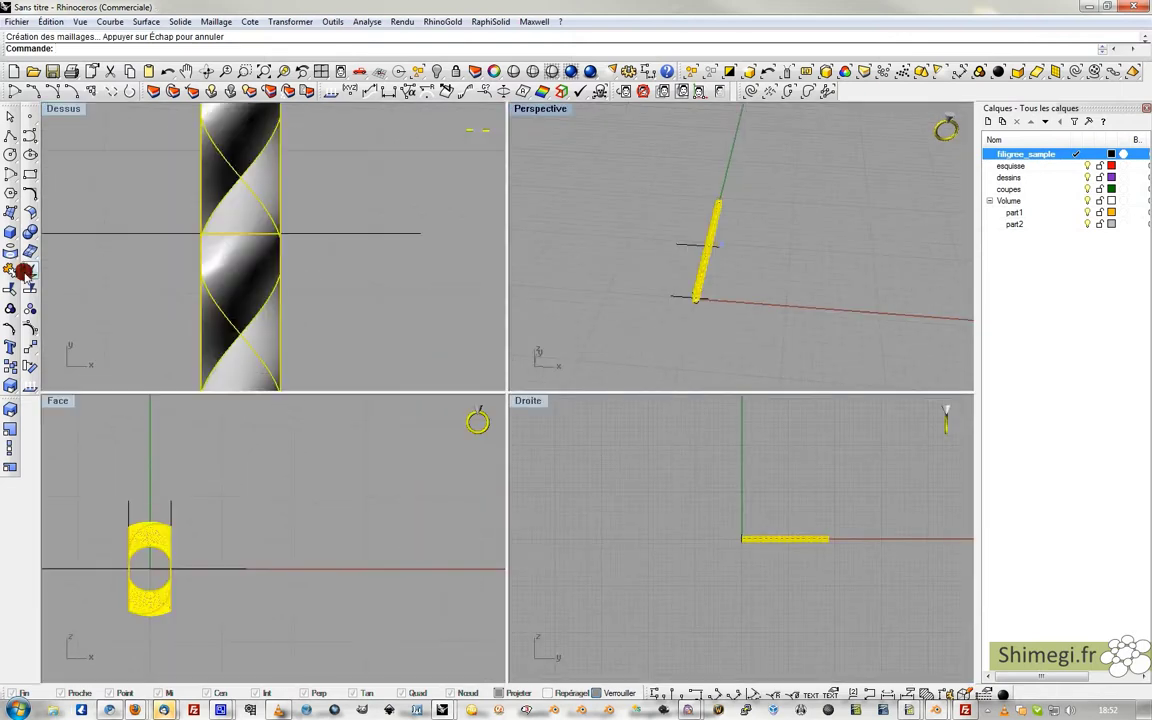
left_click(11, 367)
scroll(199, 322, "down", 10)
right_click_drag(206, 365, 226, 252)
scroll(226, 240, "down", 2)
scroll(225, 301, "up", 4)
left_click(227, 301)
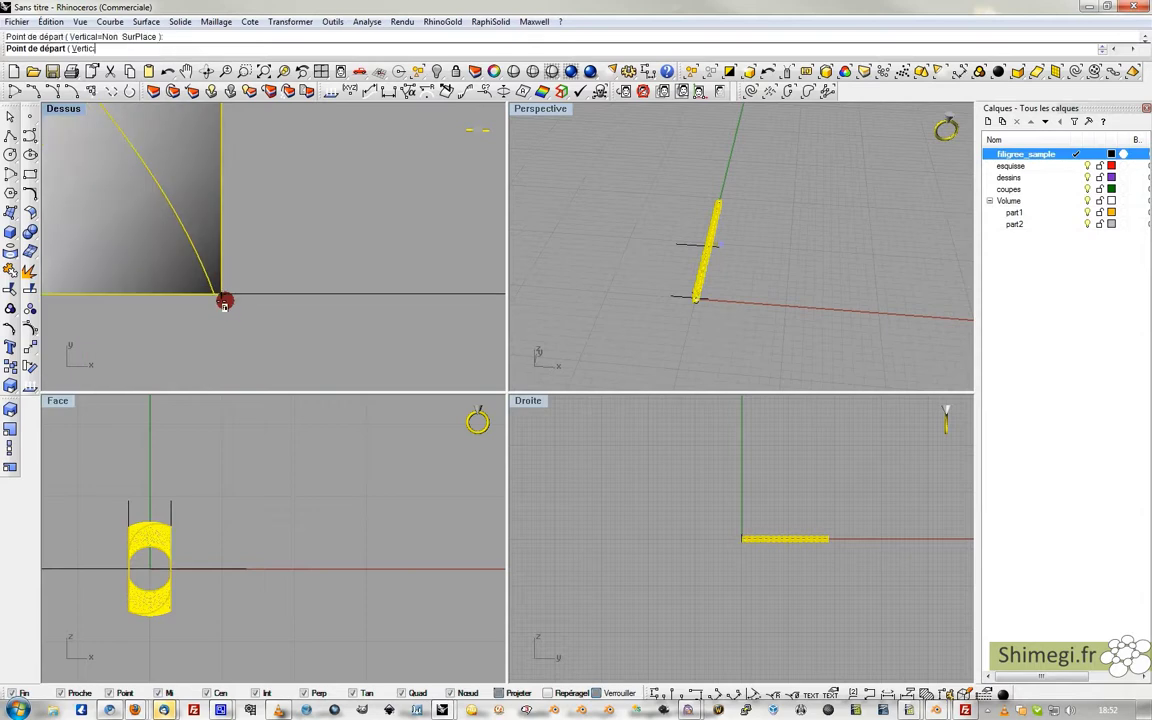
scroll(227, 301, "down", 1)
scroll(228, 300, "down", 12)
right_click_drag(260, 140, 254, 275)
scroll(245, 220, "down", 2)
mouse_move(240, 208)
right_mouse_down()
mouse_move(250, 339)
mouse_move(257, 216)
right_mouse_up()
scroll(249, 210, "up", 5)
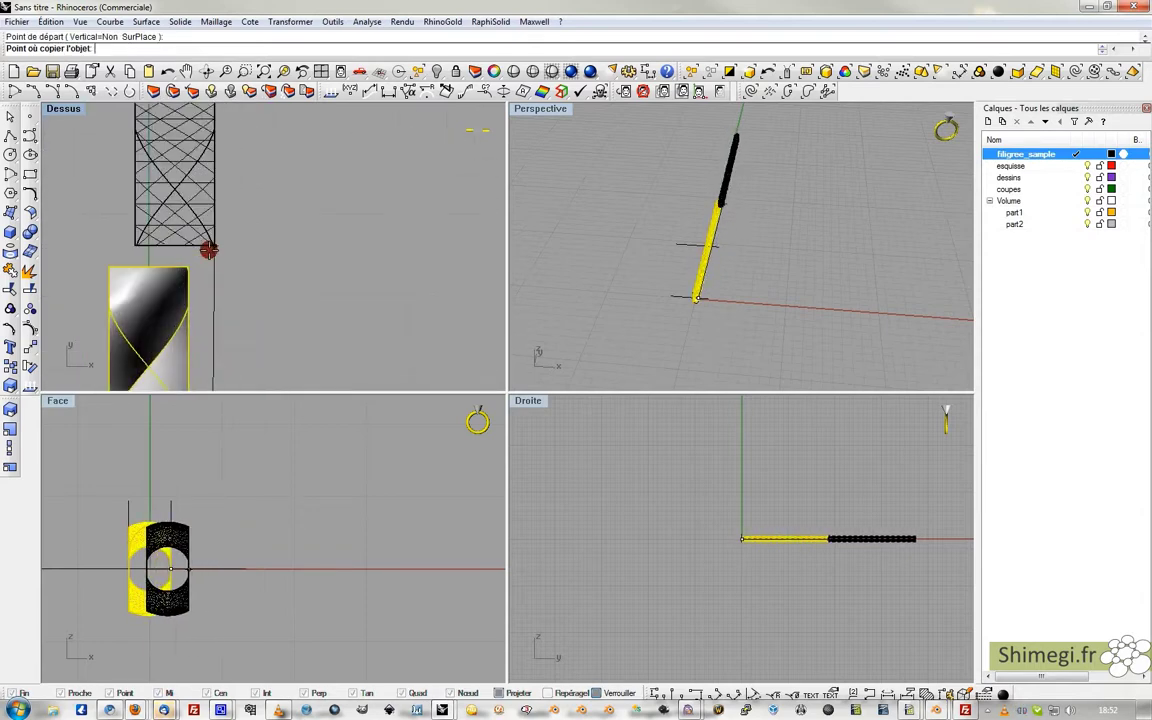
scroll(193, 258, "up", 5)
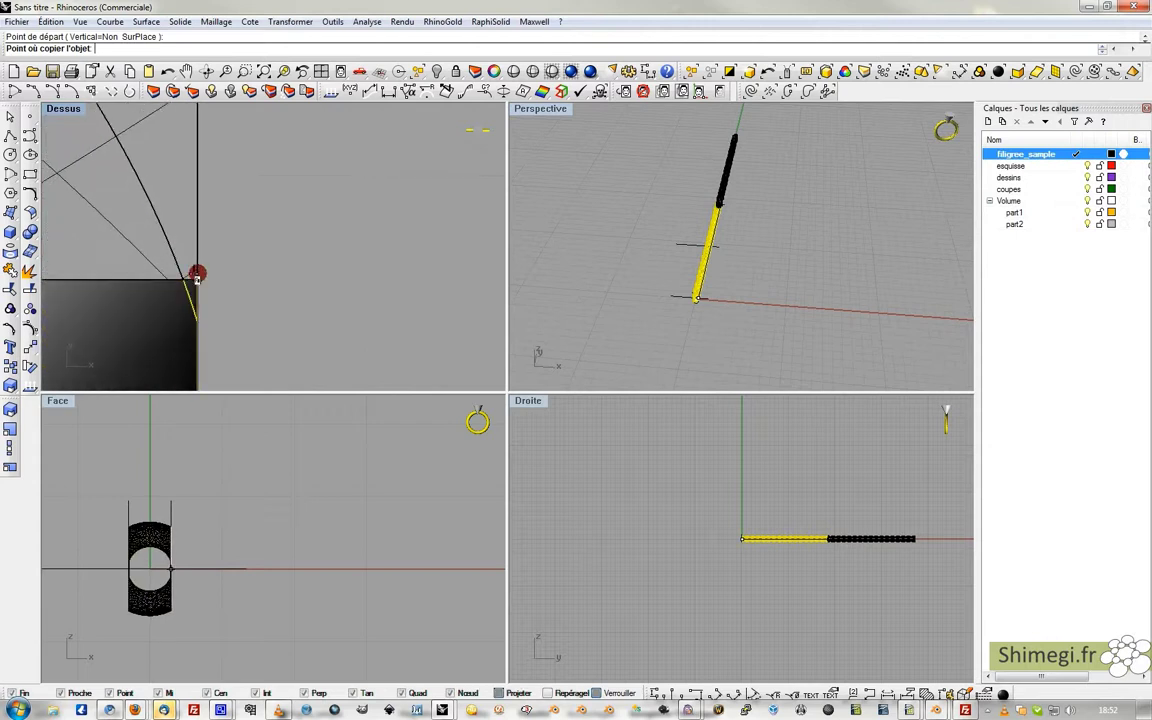
left_click(203, 293)
Place a second copy of the joined wire at the upper right corner of the first copy and finish copying.
scroll(208, 288, "down", 5)
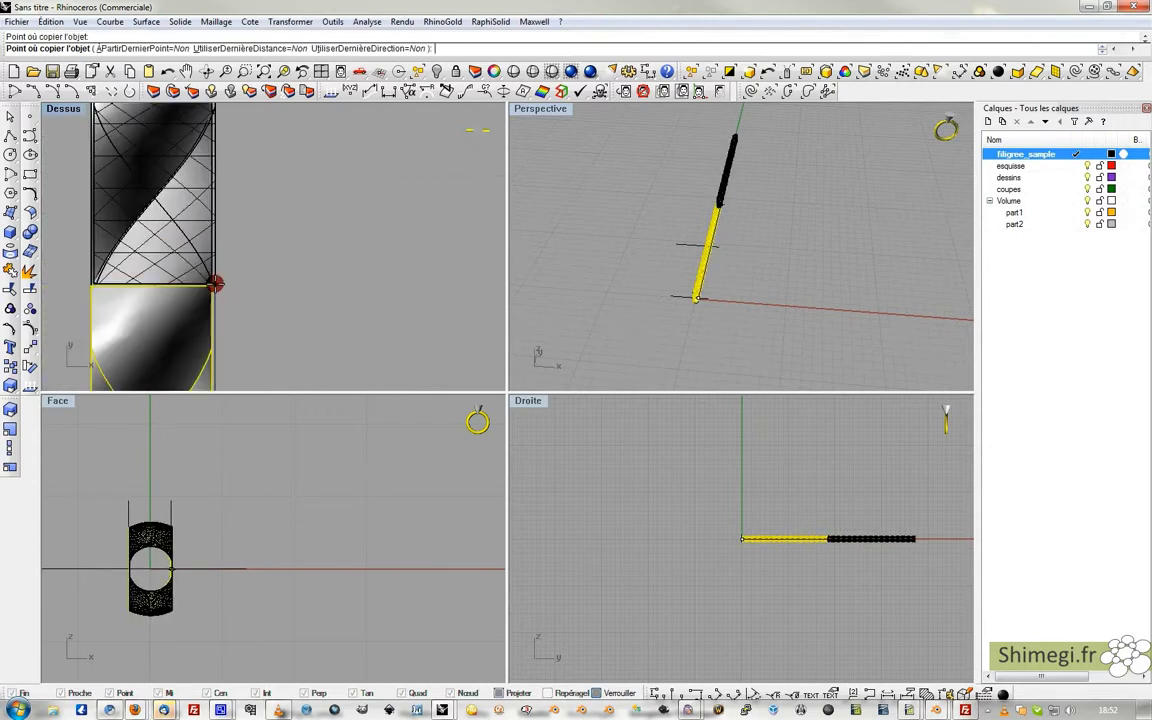
scroll(215, 283, "down", 6)
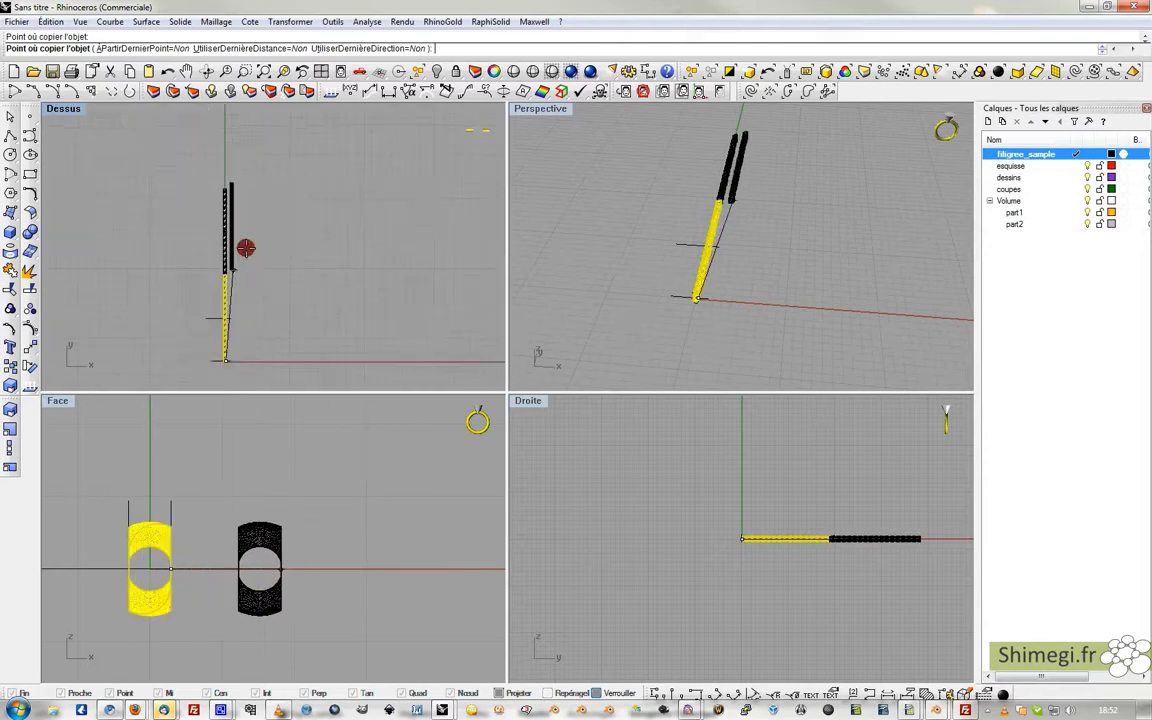
scroll(225, 252, "up", 6)
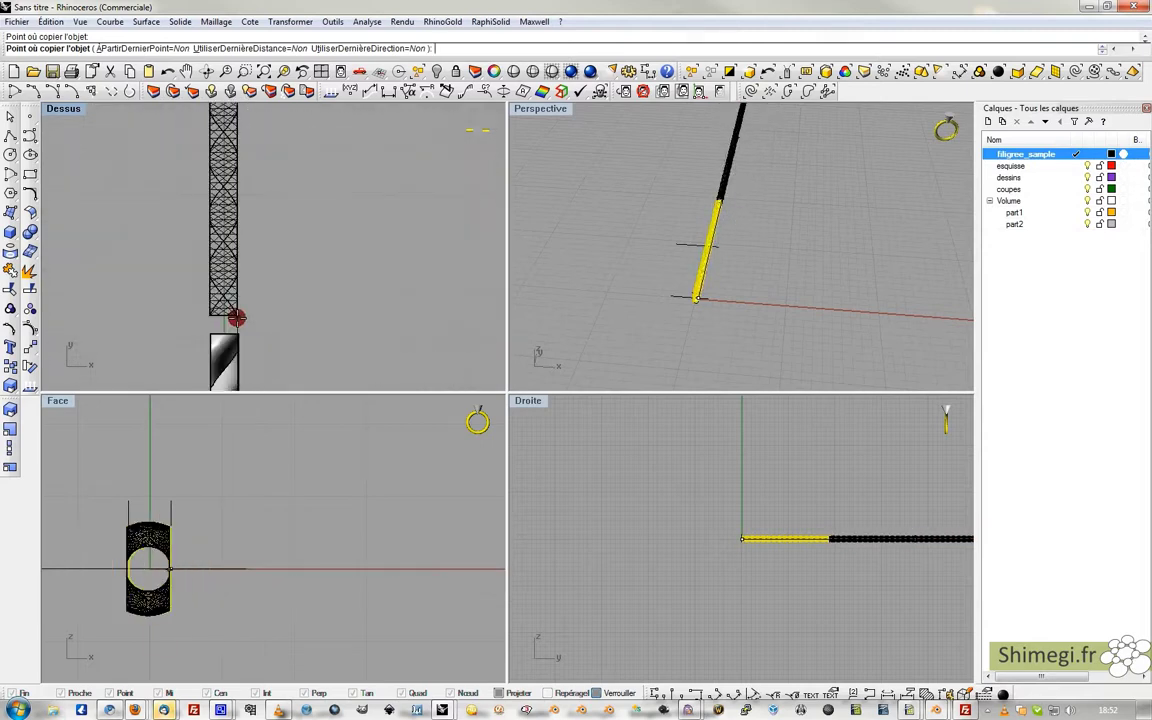
scroll(243, 346, "up", 5)
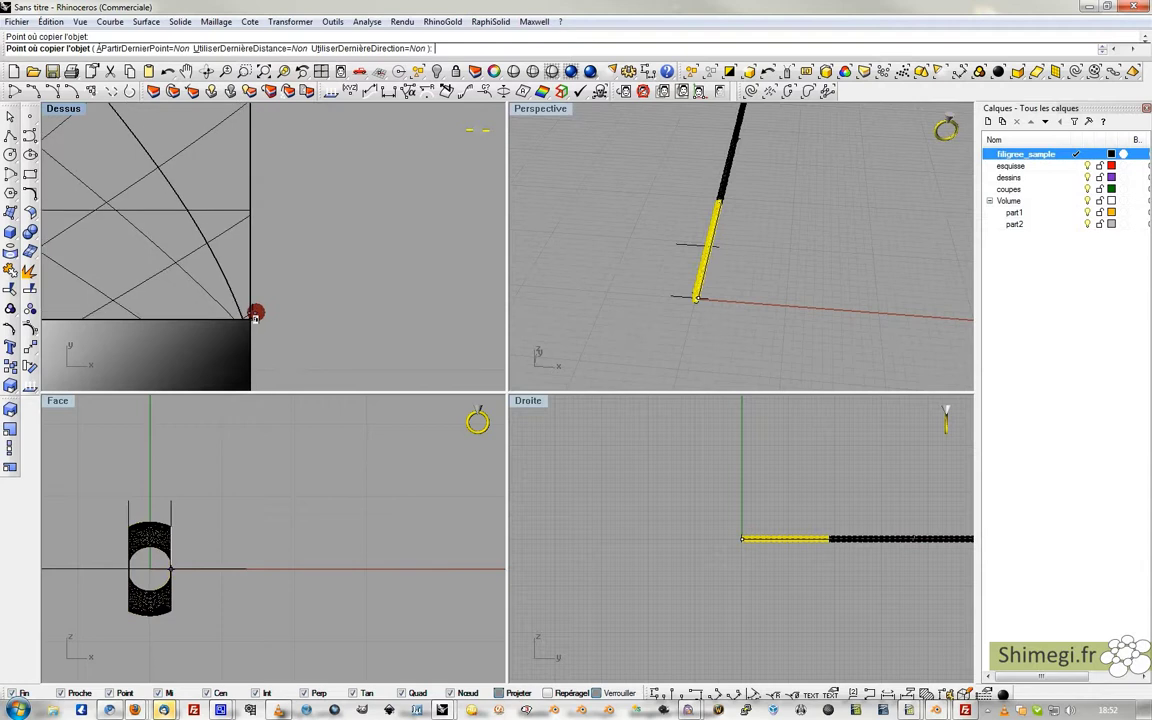
left_click(255, 314)
right_click(258, 314)
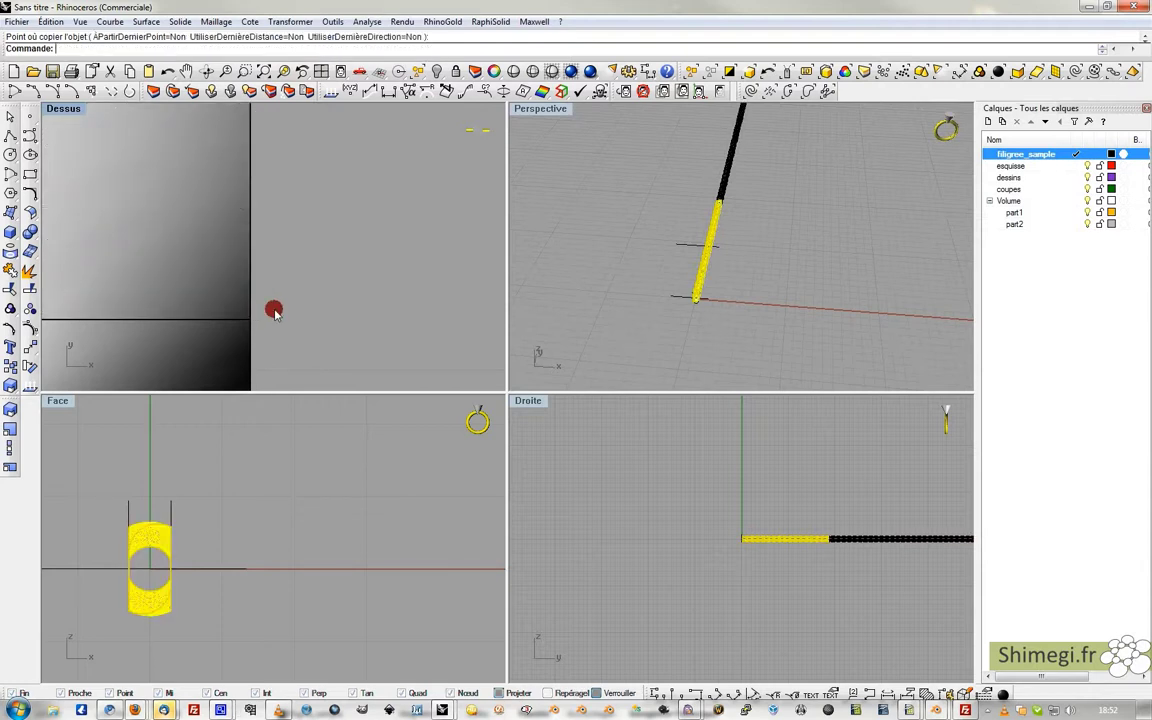
Examine the full length of the extended wire and highlight its end-to-end sections in the Dessus view.
scroll(753, 240, "down", 4)
scroll(460, 253, "down", 5)
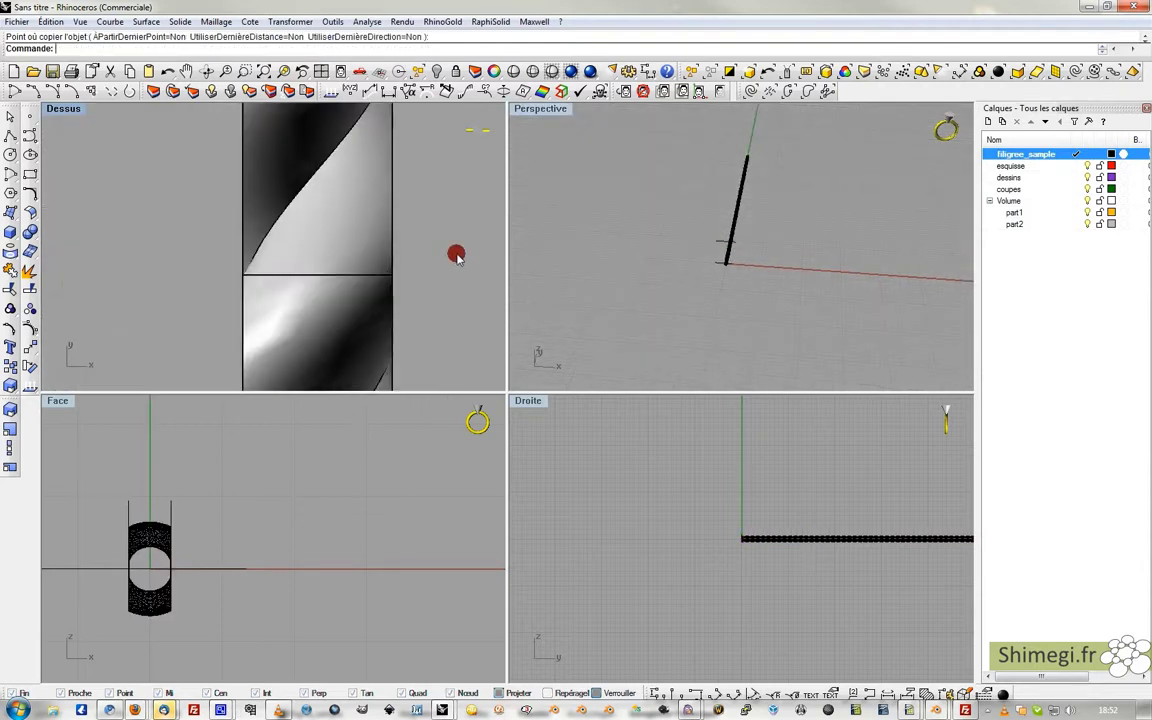
scroll(454, 256, "down", 8)
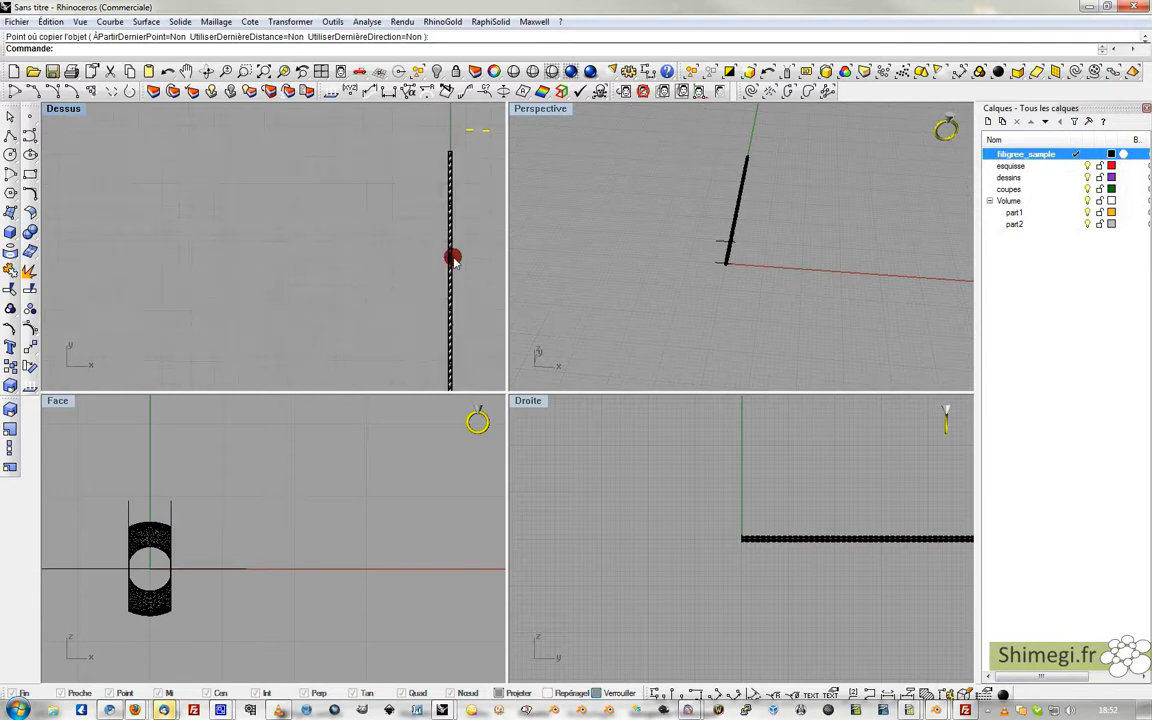
right_click_drag(430, 250, 381, 214)
scroll(379, 208, "up", 6)
left_click(381, 206)
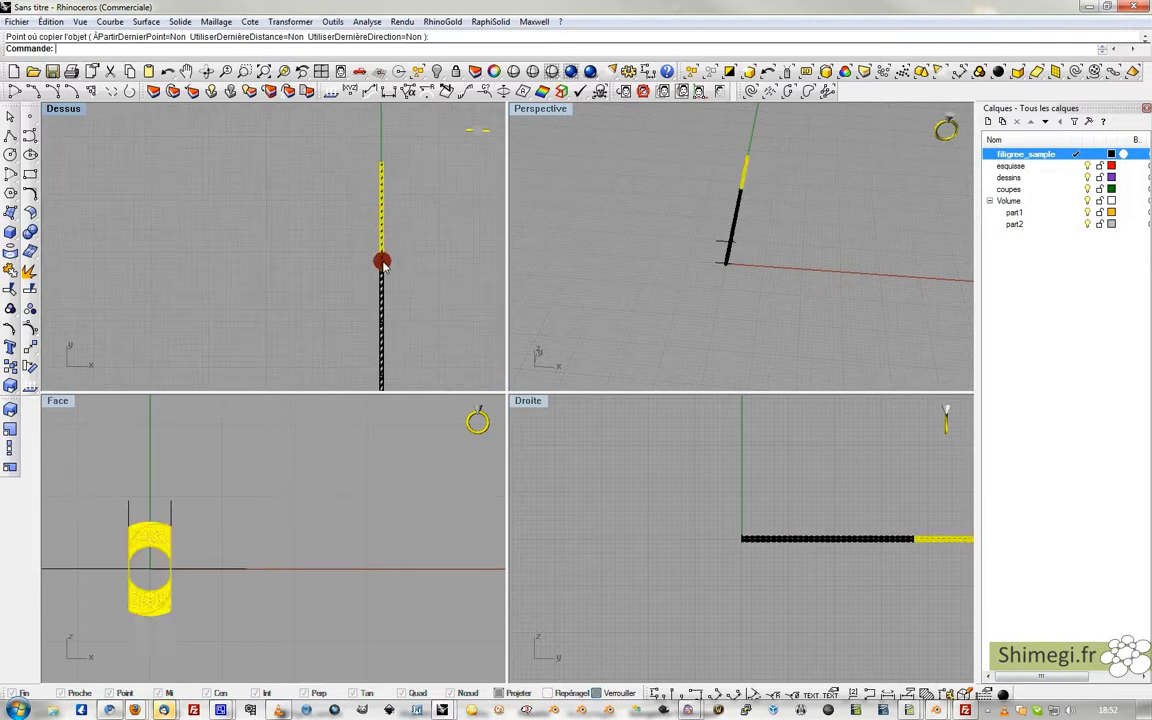
left_click(382, 284, "shift")
right_click_drag(386, 318, 337, 236)
left_click(333, 311, "shift")
scroll(372, 285, "down", 4)
left_click(913, 203)
Rename the esquisse layer base_shape, make it current and hide the filigree_sample layer.
left_click(1076, 166)
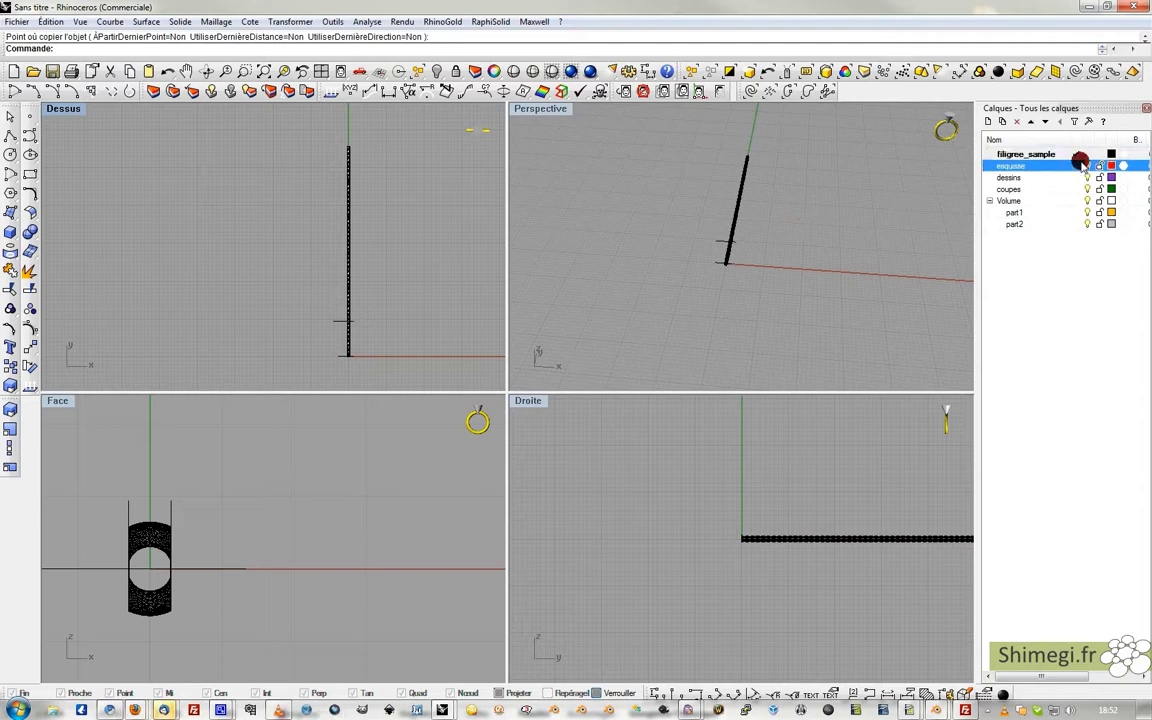
left_click(1087, 154)
left_click(1028, 165)
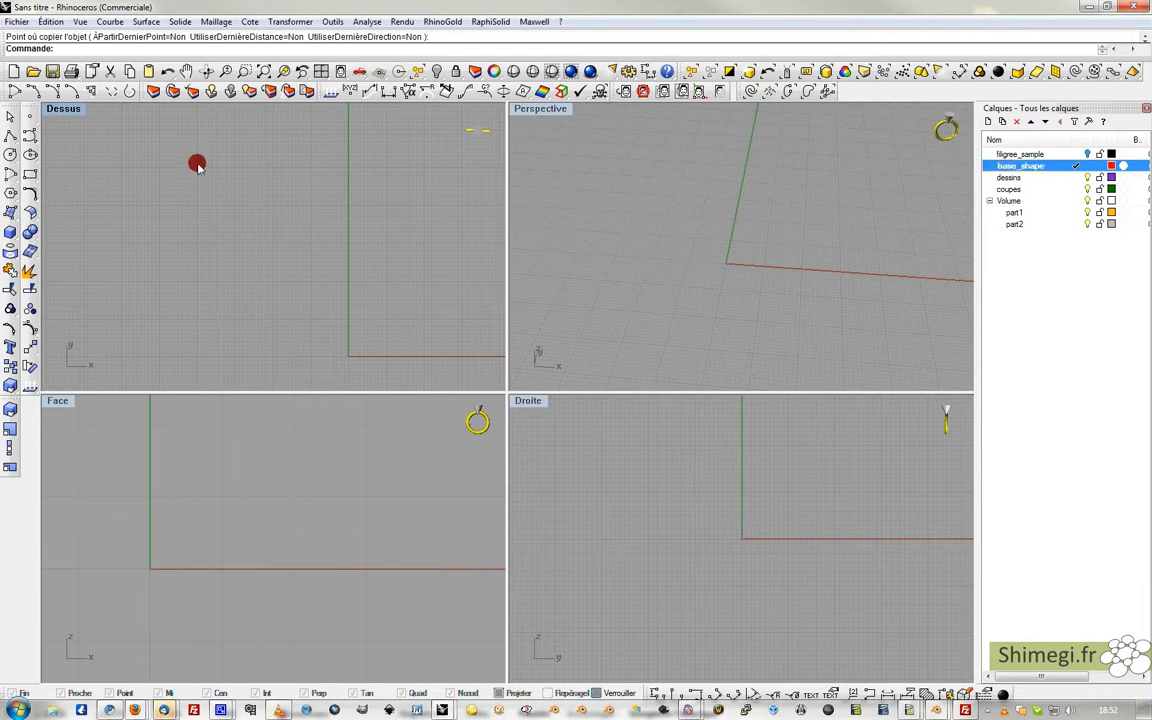
Draw a three-point interpolated curve in the Dessus view as the bowed left edge of the base shape.
left_click(26, 135)
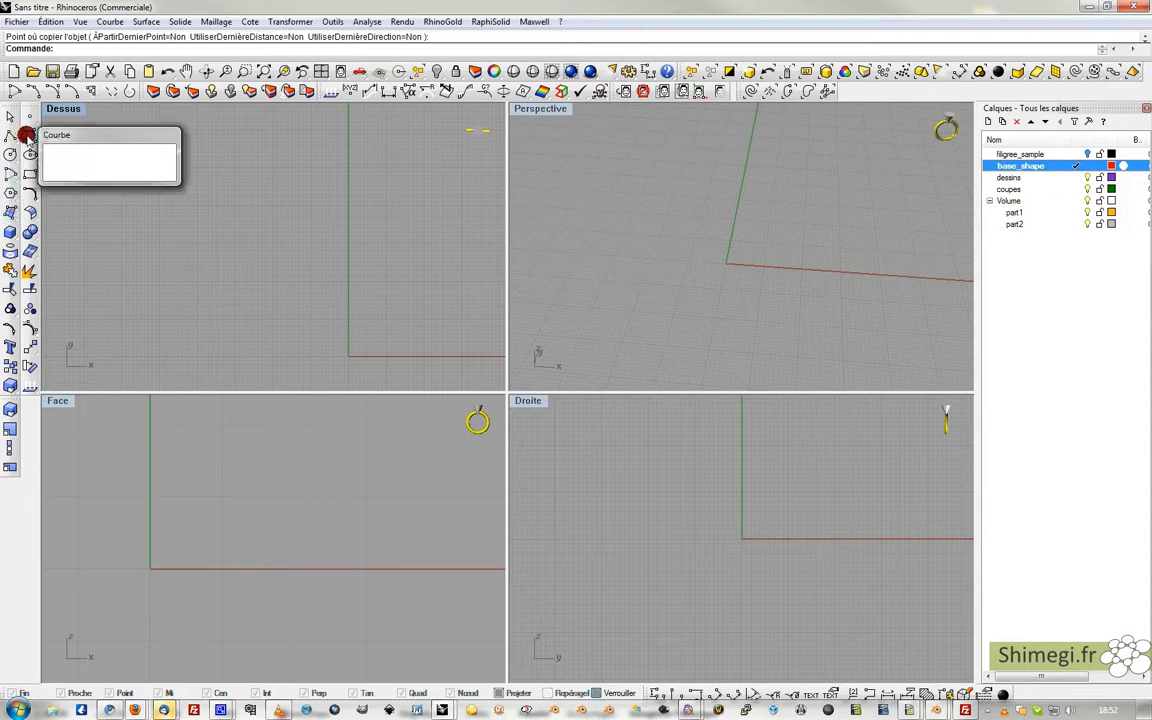
left_click(57, 148)
left_click(234, 177)
left_click(236, 286)
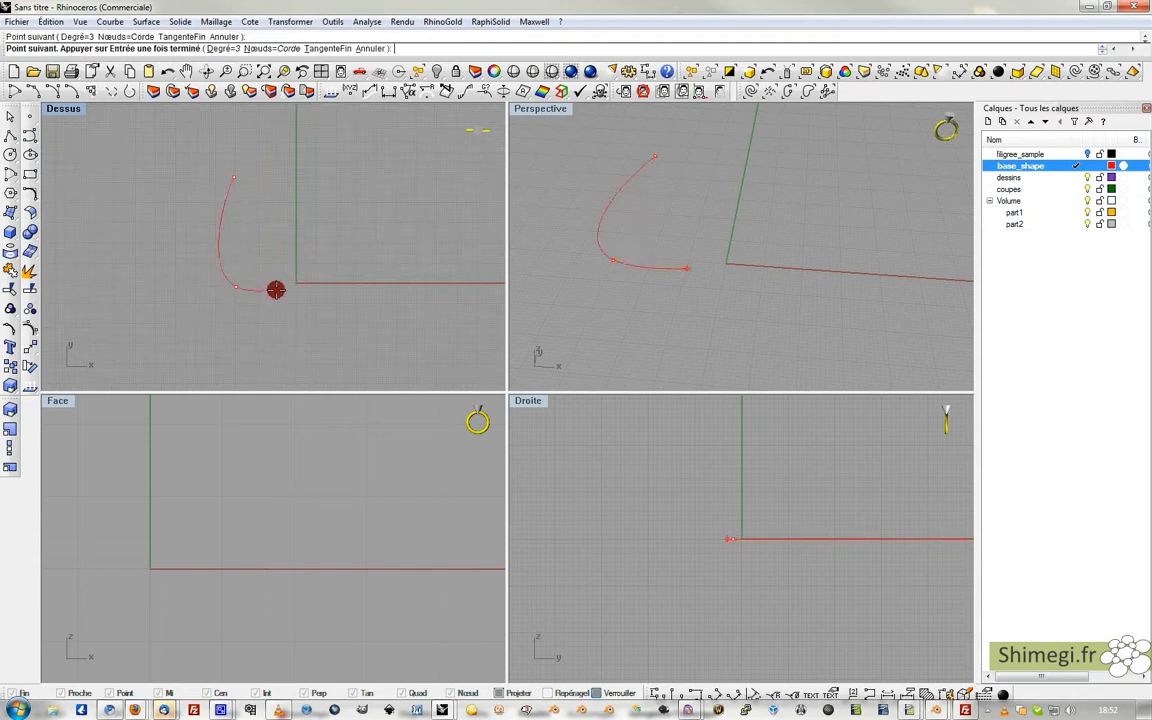
left_click(251, 328)
right_click(282, 325)
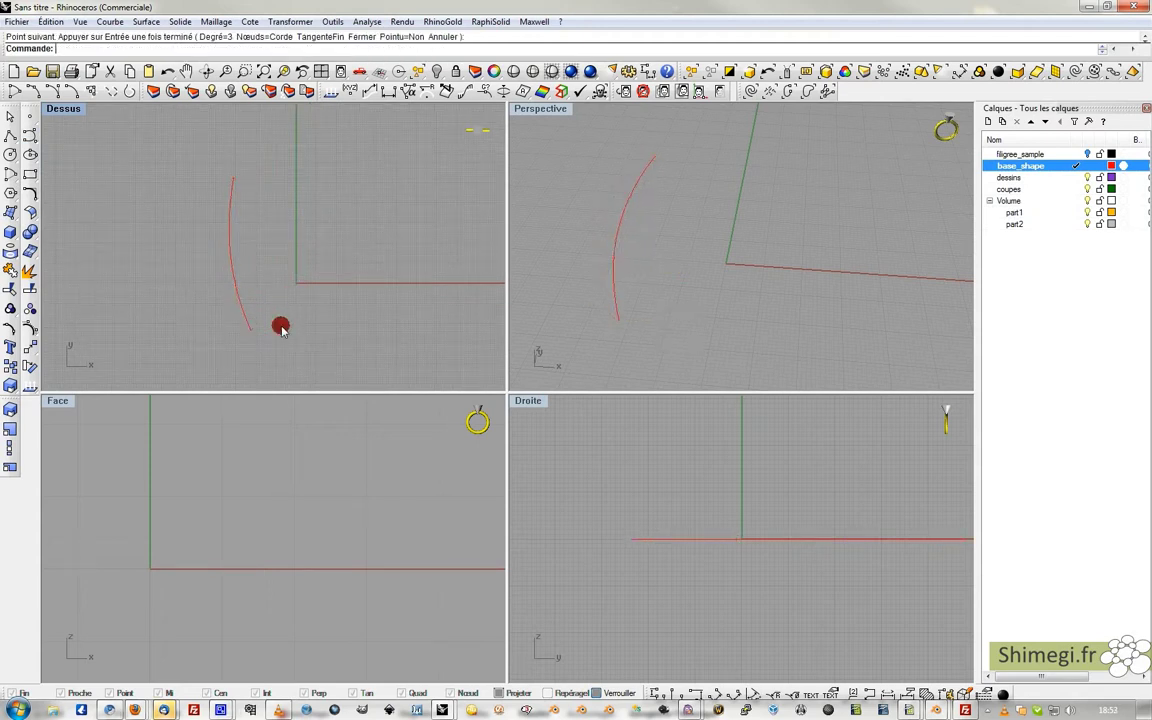
Draw the bowed bottom edge as a three-point curve starting at the left edge's lower end.
right_click(278, 328)
left_click(252, 330)
left_click(334, 352)
left_click(410, 337)
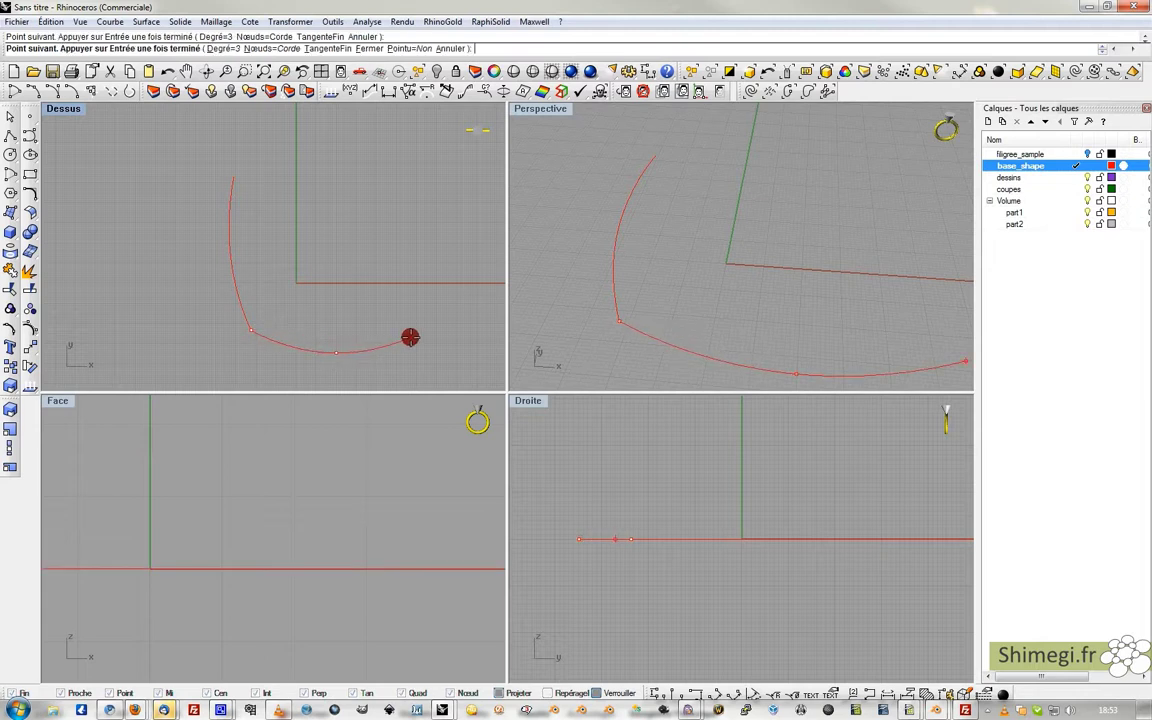
right_click(430, 325)
Draw the right and top edge curves to close the four-sided outline back at the left edge's upper end.
right_click(431, 325)
left_click(414, 337)
left_click(400, 164)
key("Return")
key("Return")
left_click(400, 164)
left_click(305, 165)
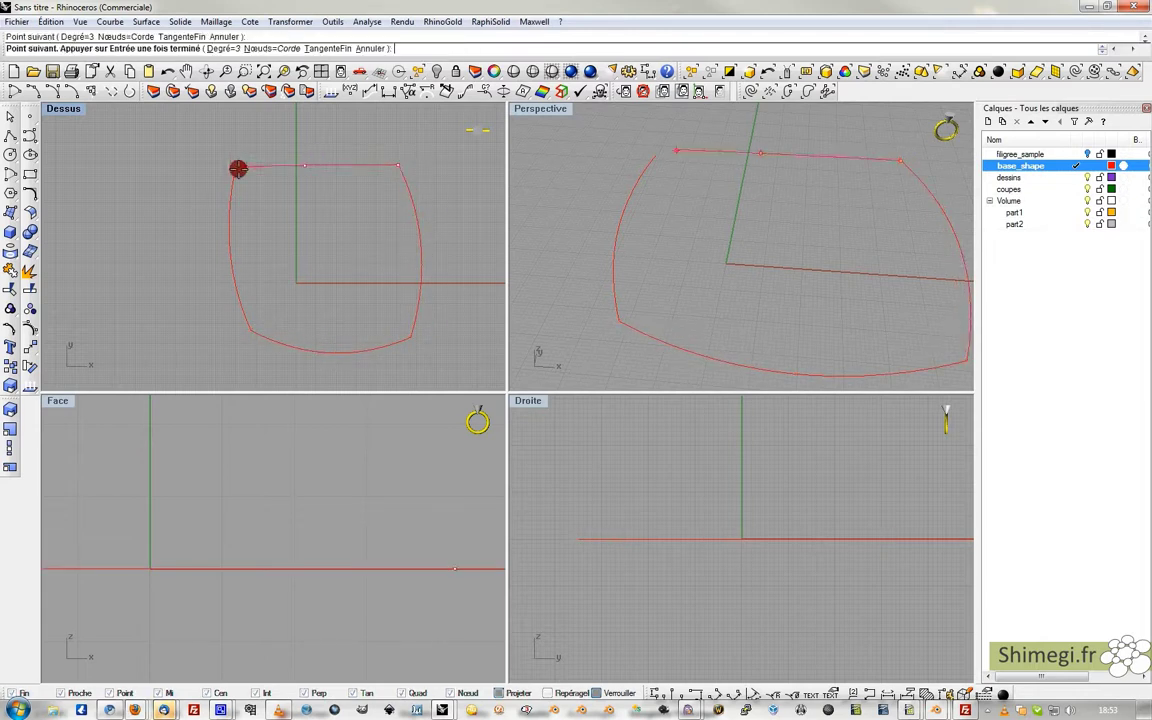
right_click(232, 172)
Turn on the control points of all four outline curves.
left_click(313, 163)
left_click(233, 236, "shift")
left_click(348, 352, "shift")
left_click(419, 296, "shift")
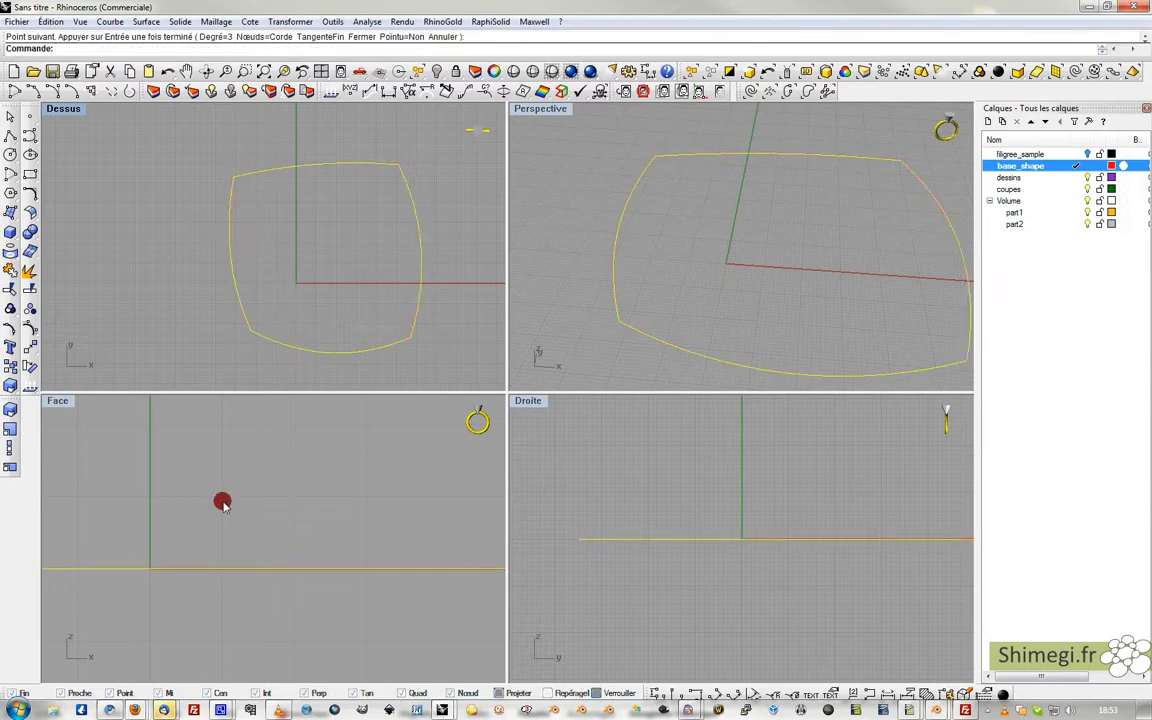
left_click(28, 290)
In the Droite view, lower the left edge's middle control point and raise the bottom edge's middle control point.
scroll(219, 256, "down", 6)
right_click_drag(216, 270, 267, 243)
left_click(273, 237)
scroll(220, 460, "down", 4)
scroll(192, 450, "down", 1)
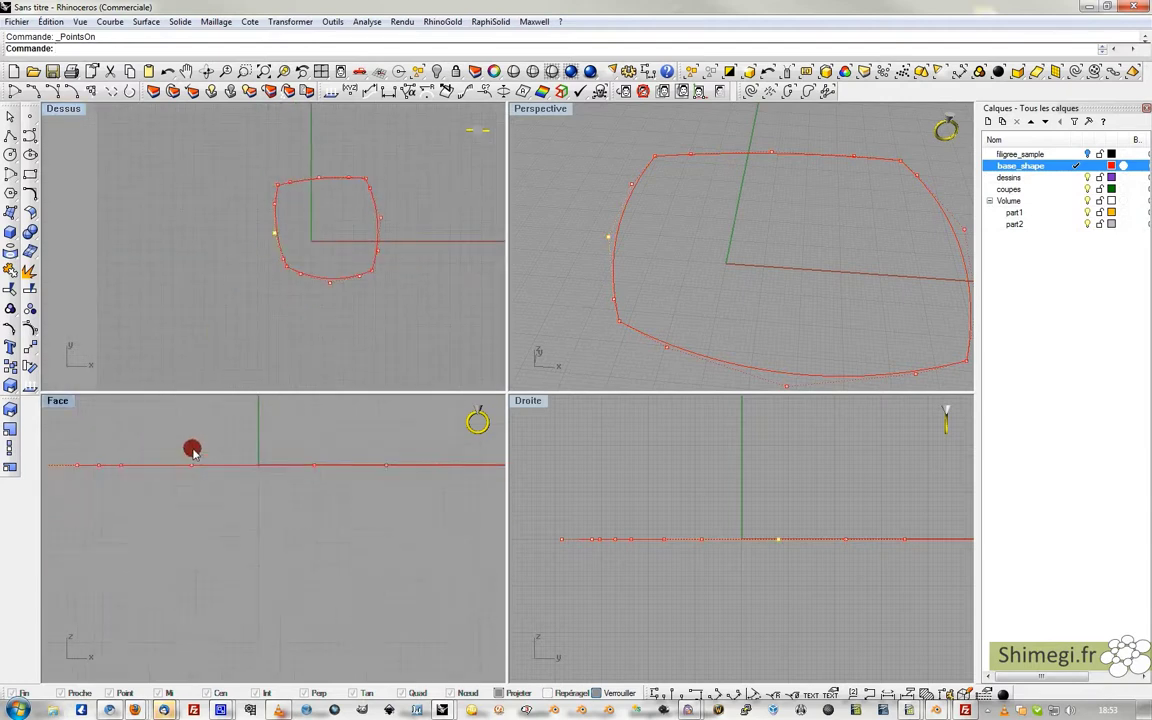
left_click_drag(783, 541, 791, 588)
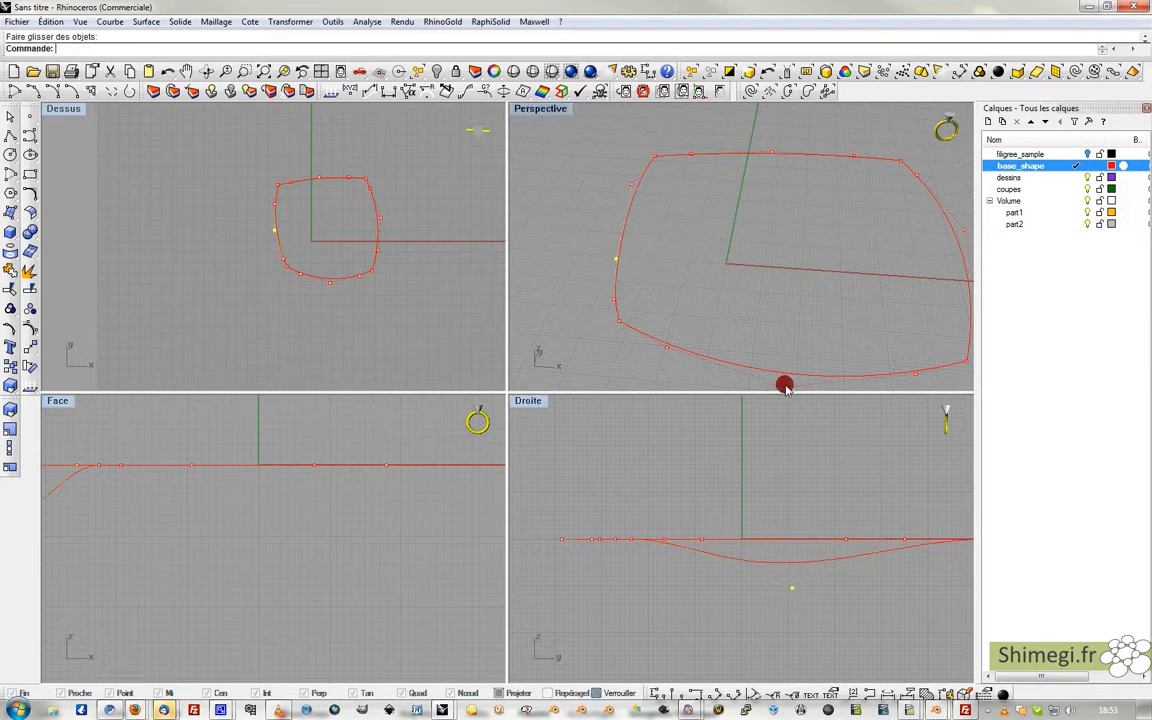
left_click_drag(555, 538, 640, 388)
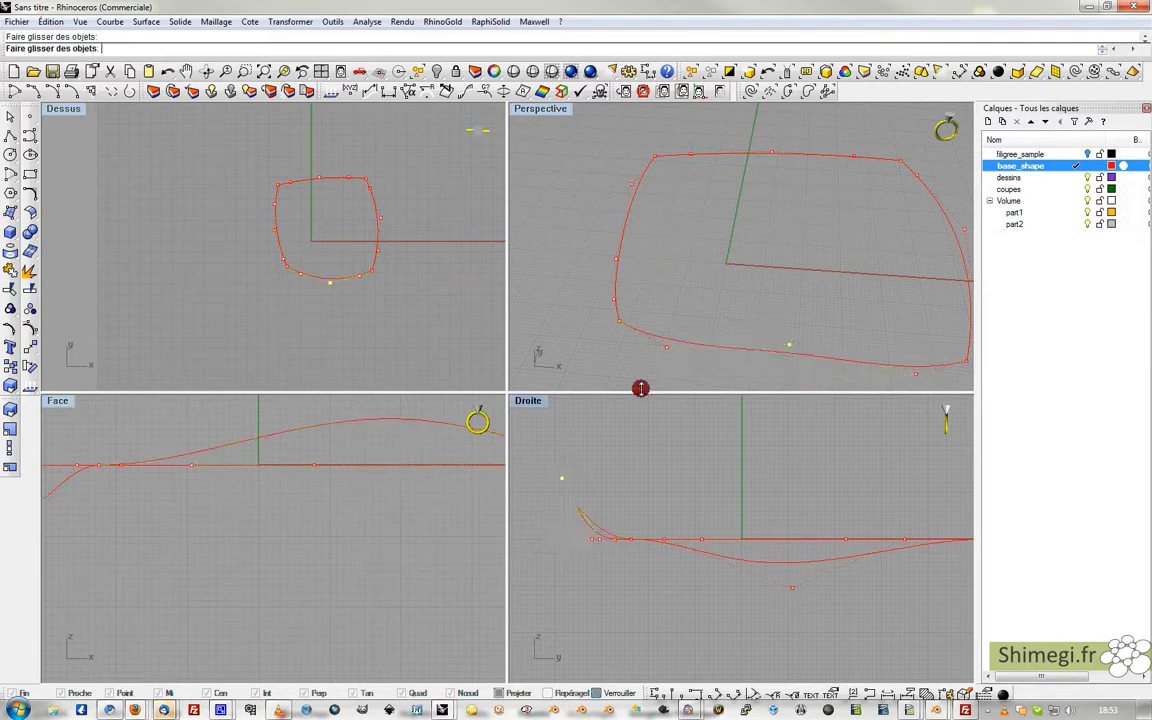
In the Droite view, lower the right edge's middle control point and raise the top edge's middle control point.
right_click_drag(728, 334, 829, 262)
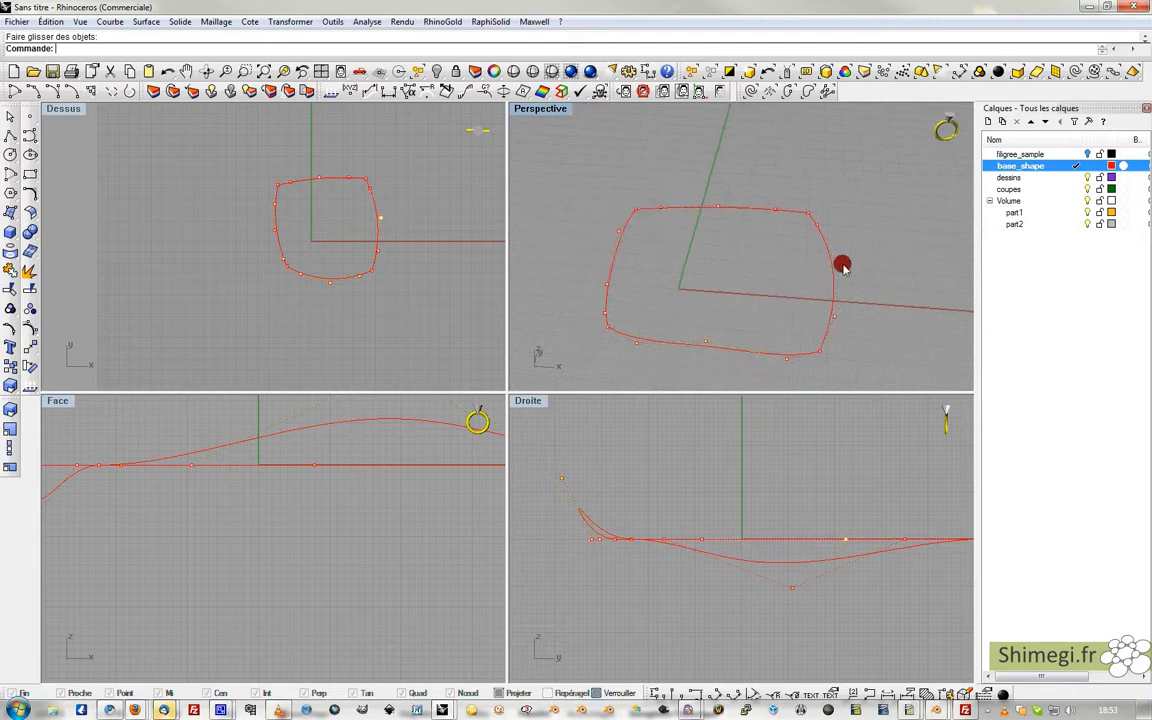
left_click_drag(847, 541, 847, 588)
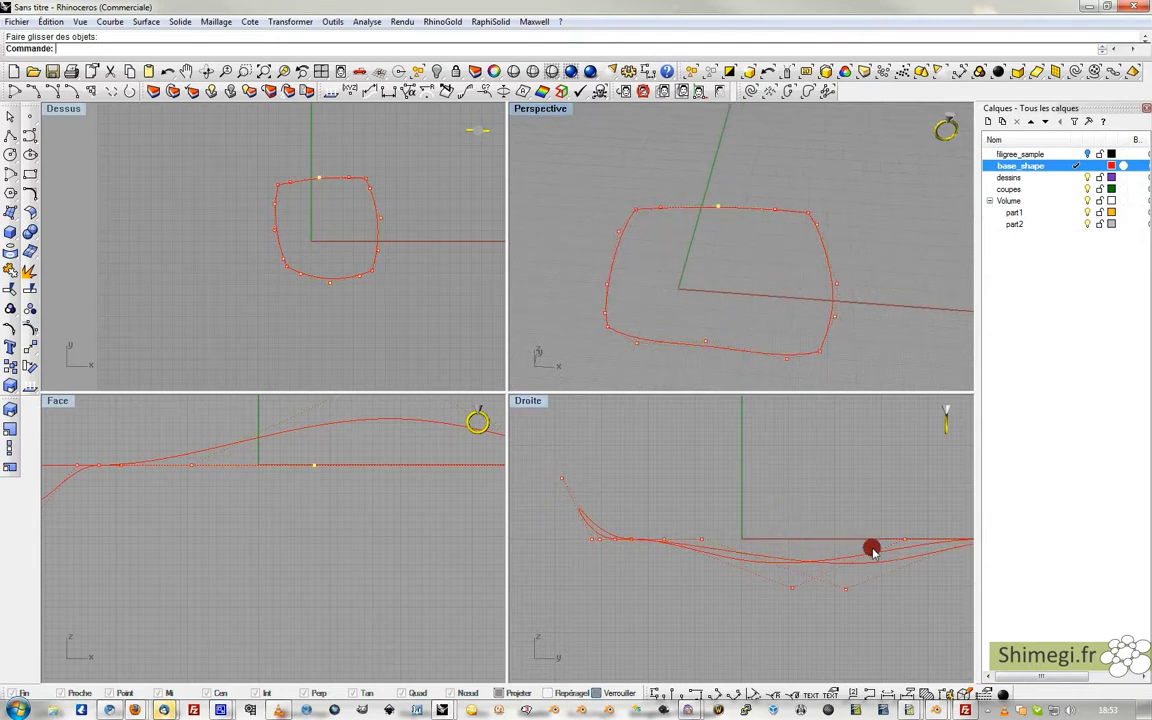
right_click_drag(826, 537, 702, 545)
scroll(702, 545, "down", 4)
left_click_drag(831, 528, 825, 489)
Create a surface from the four outline curves with EdgeSrf.
left_click(670, 201)
left_click(51, 242)
left_click_drag(12, 214, 48, 232)
left_click(669, 212)
left_click(618, 265)
left_click(715, 345)
left_click(831, 296)
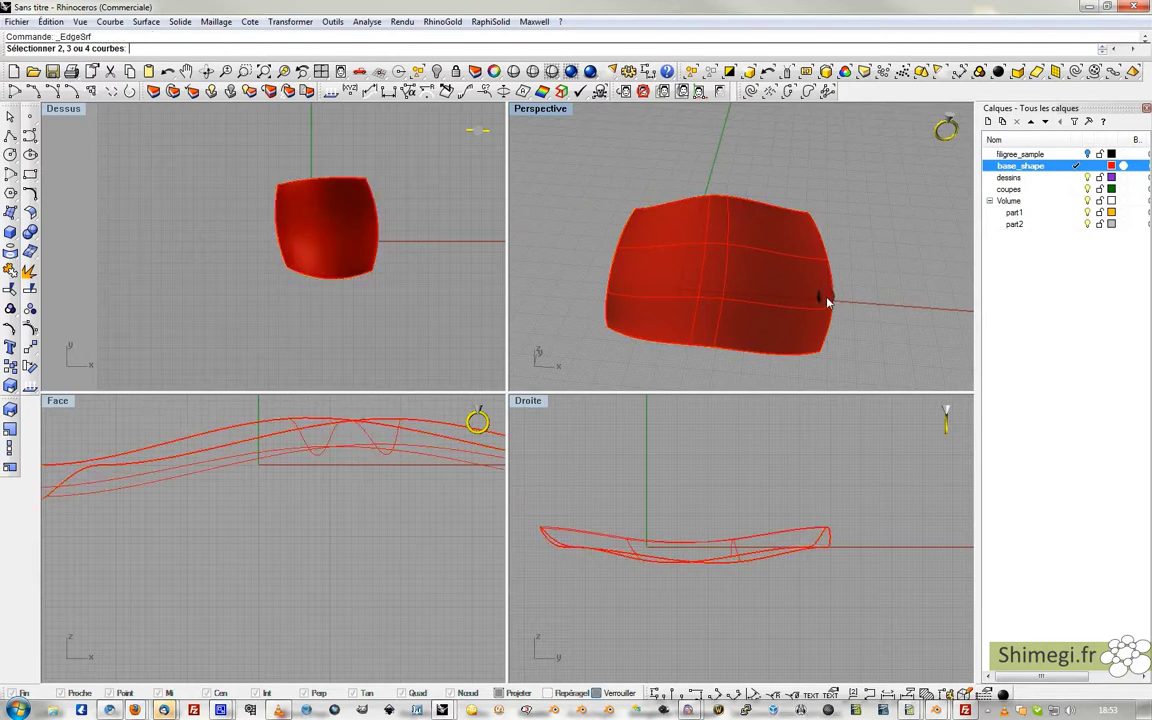
With shaded display in the Dessus view, draw an interpolated curve on the surface that winds in an S from upper left to lower right.
right_click_drag(396, 193, 362, 226)
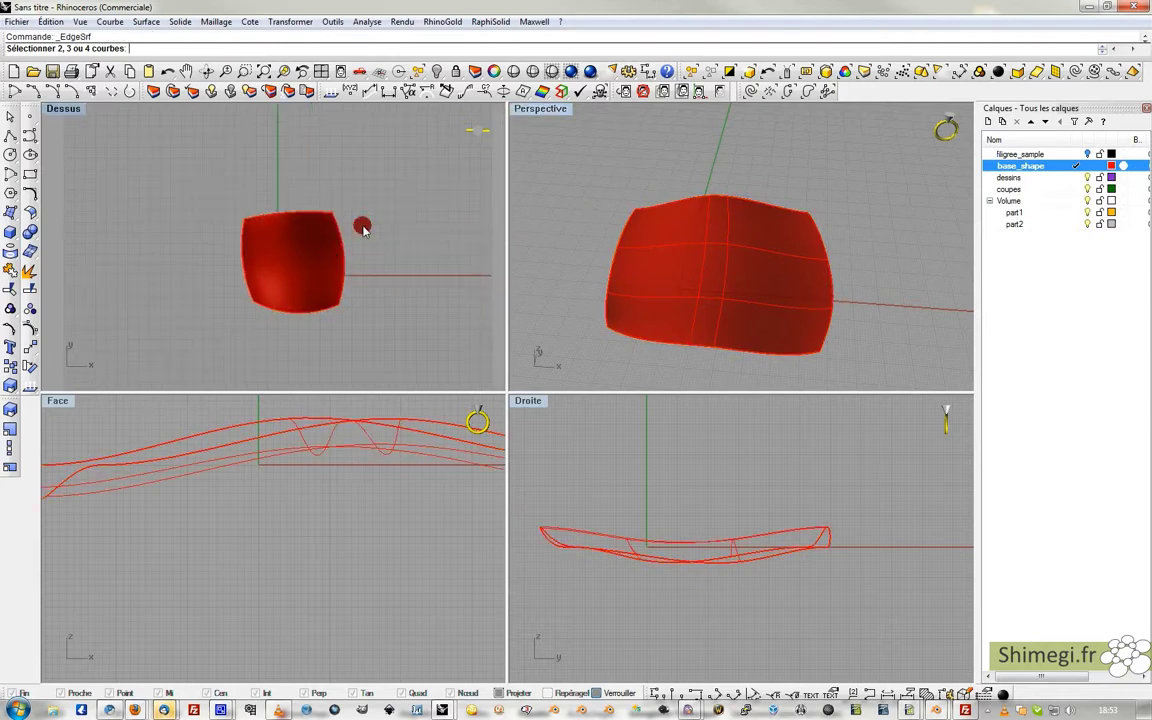
left_click(545, 76)
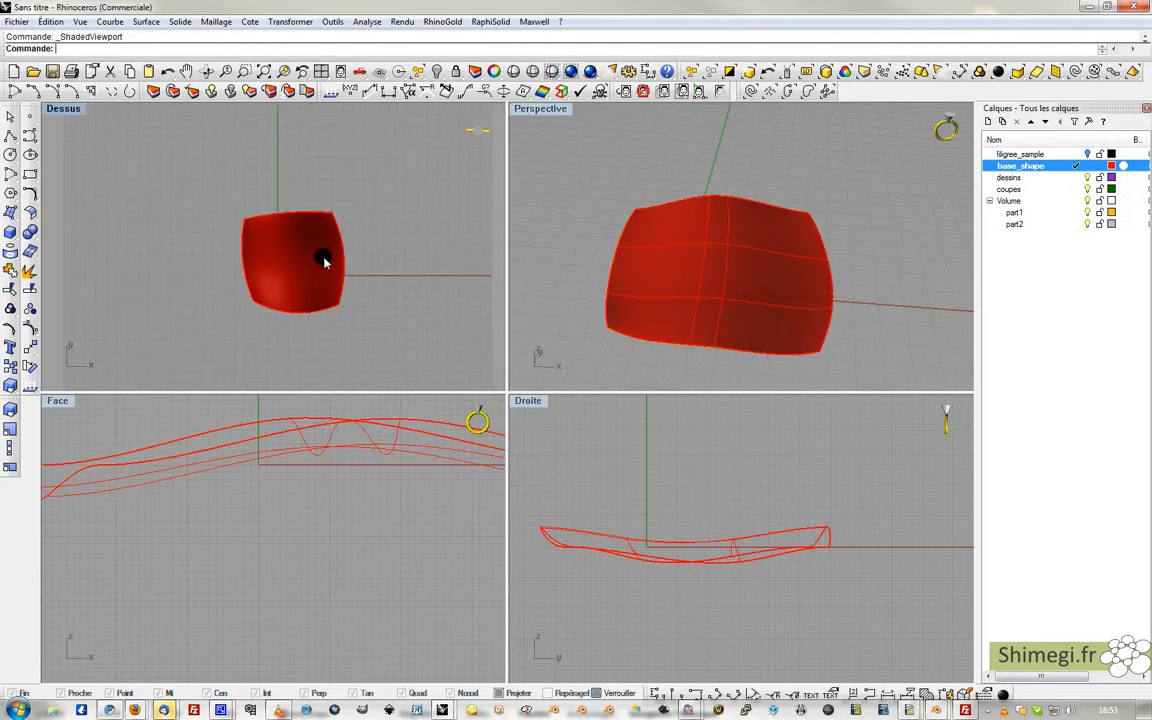
scroll(323, 262, "up", 5)
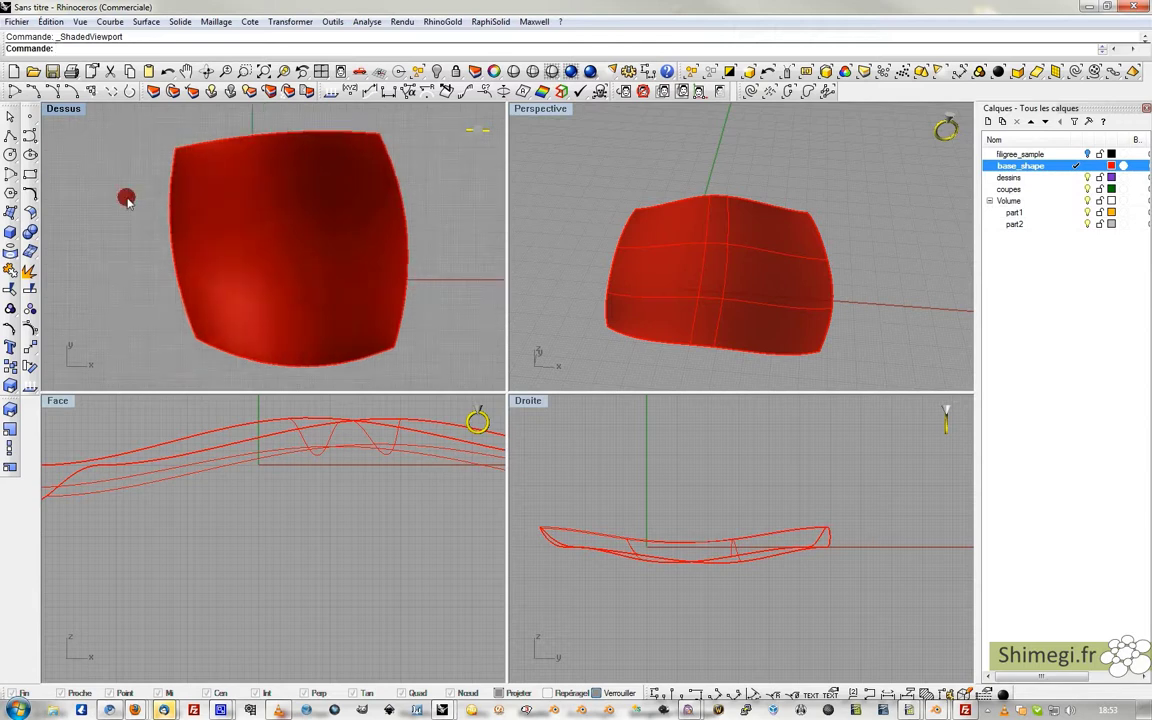
left_click(30, 137)
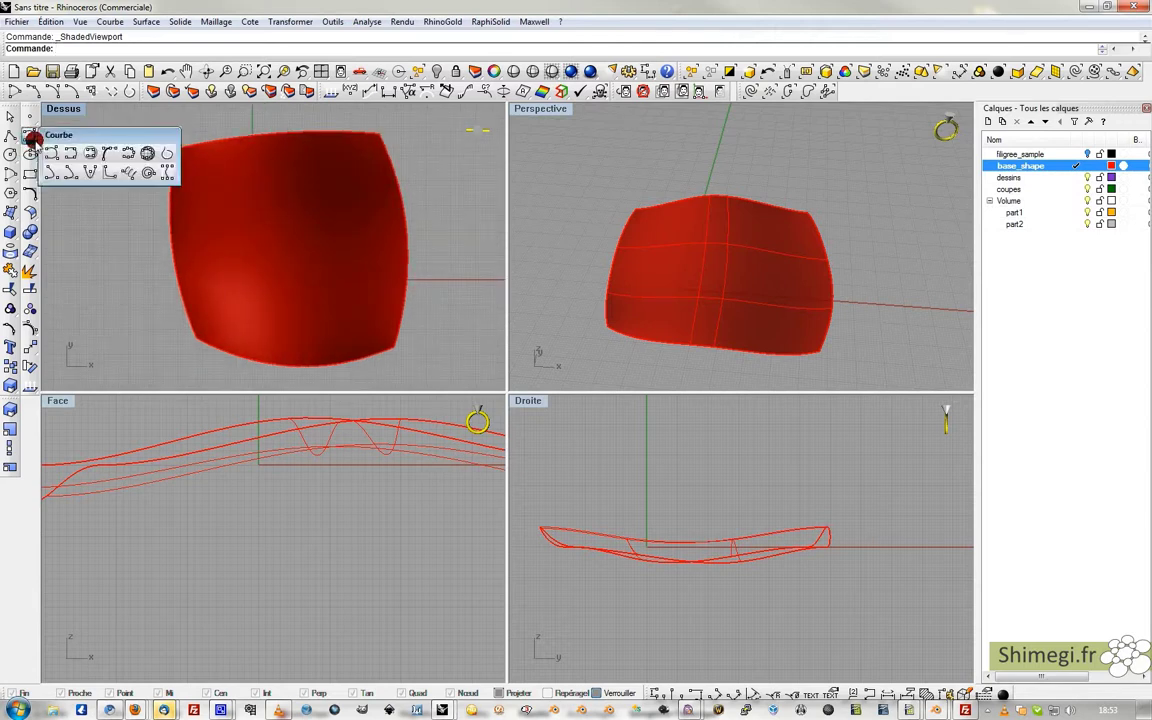
left_click(83, 153)
left_click(211, 188)
left_click(221, 203)
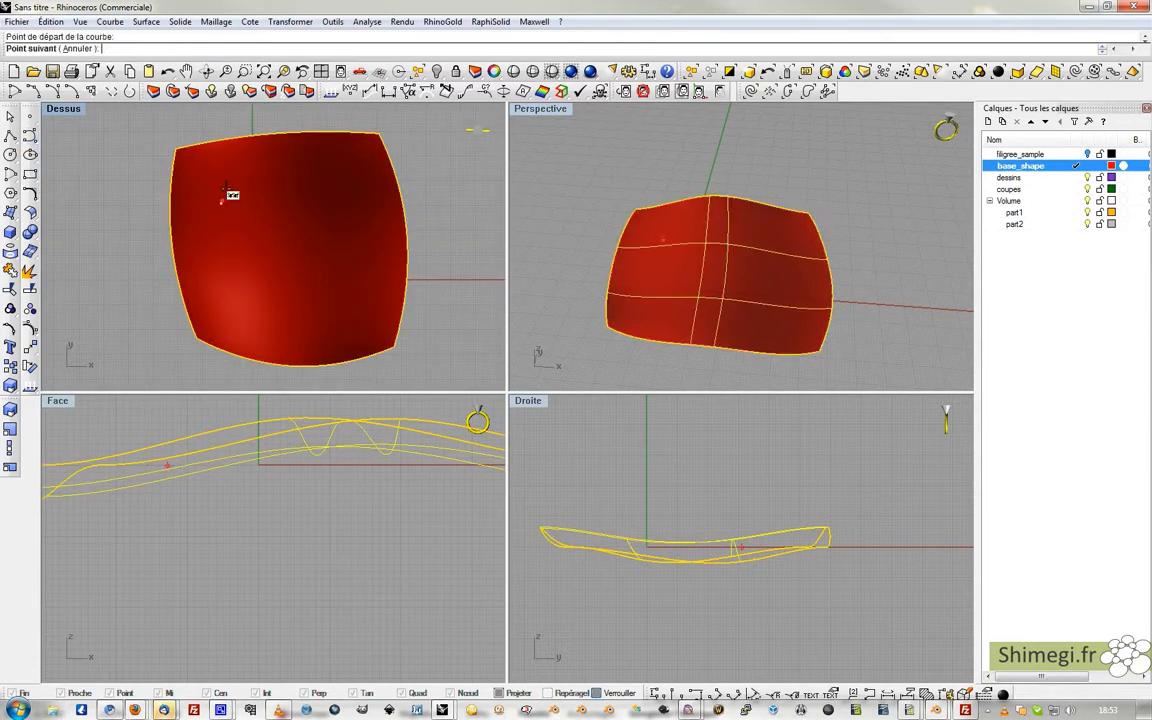
left_click(275, 177)
left_click(340, 211)
left_click(307, 244)
left_click(239, 272)
left_click(267, 316)
left_click(338, 314)
left_click(356, 249)
left_click(386, 278)
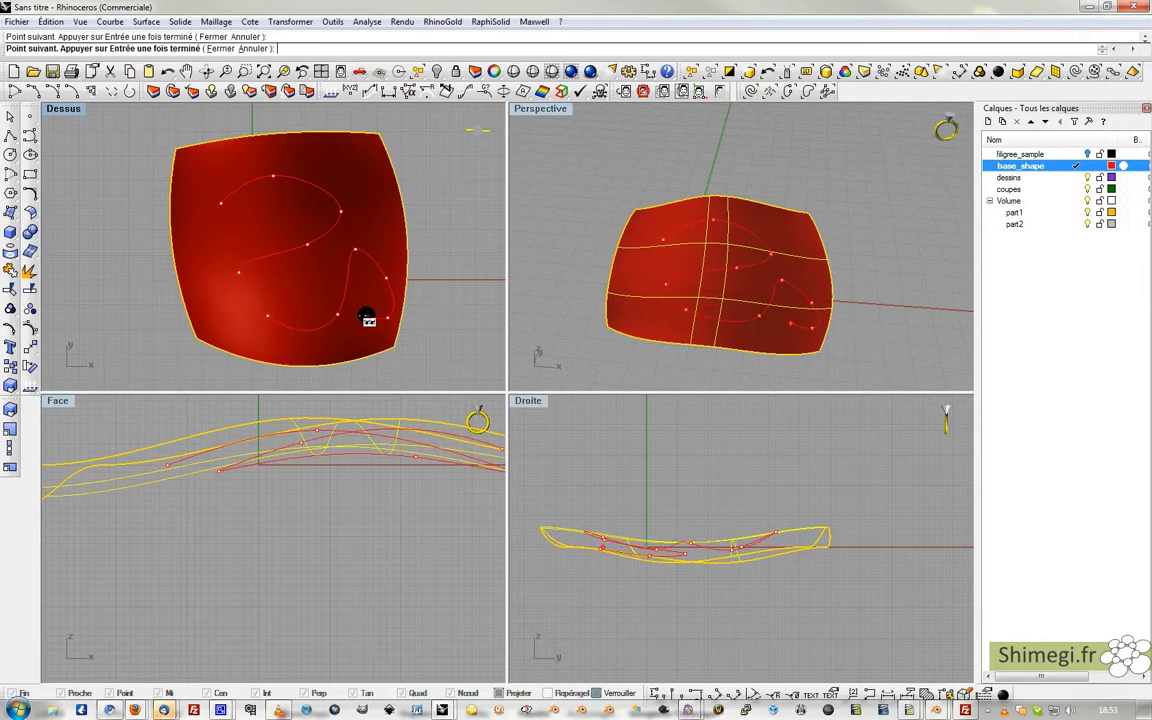
right_click(366, 316)
Measure the length of the winding curve on the surface.
left_click(347, 296)
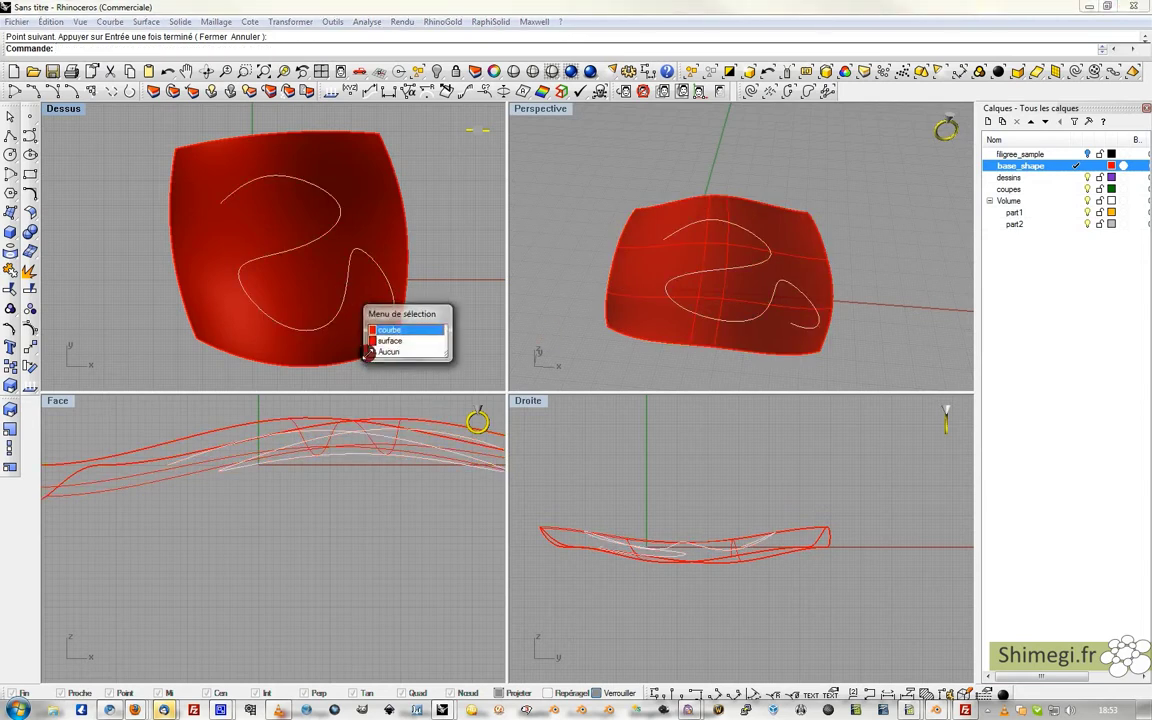
left_click(390, 330)
right_click_drag(720, 303, 762, 288)
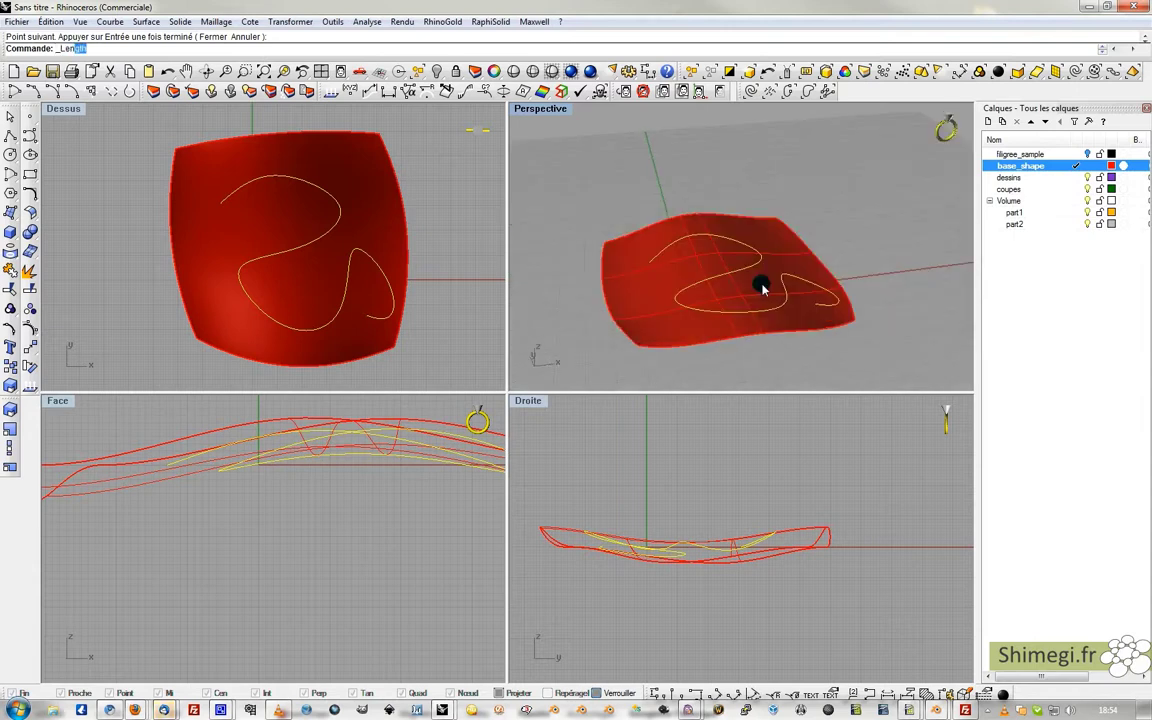
key("Return")
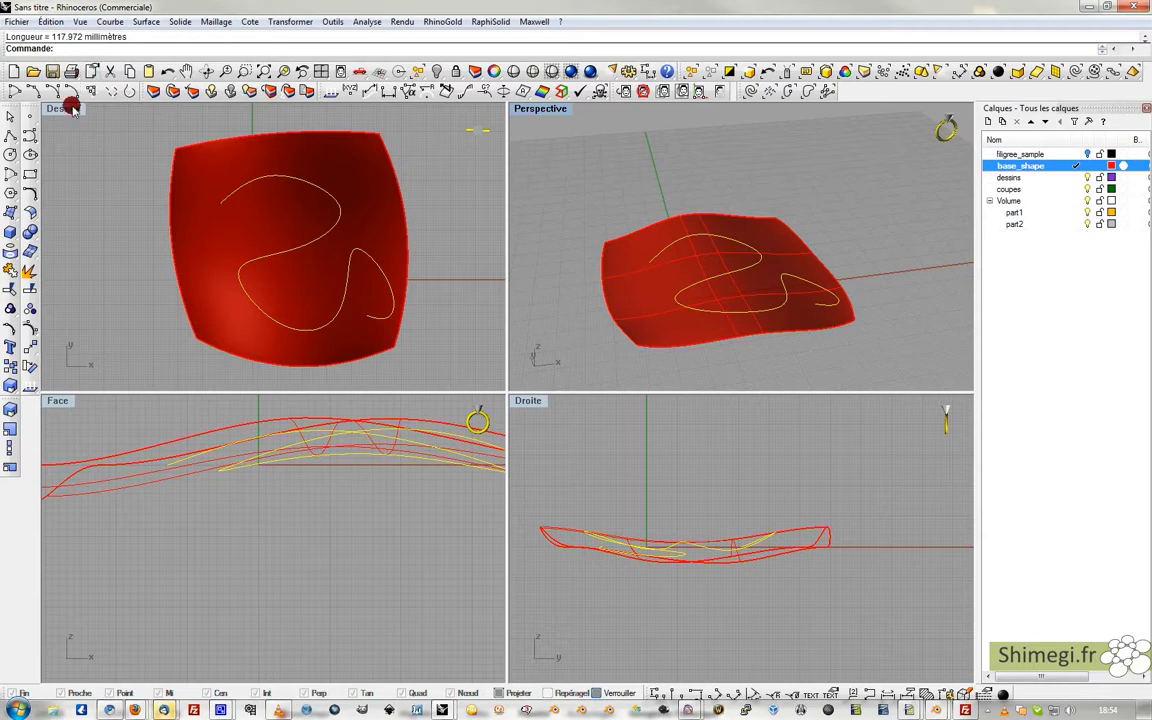
Draw a polyline in the Dessus view from the origin, 117.92 mm straight up the Y axis, ending with a short diagonal segment.
right_click_drag(113, 147, 136, 167)
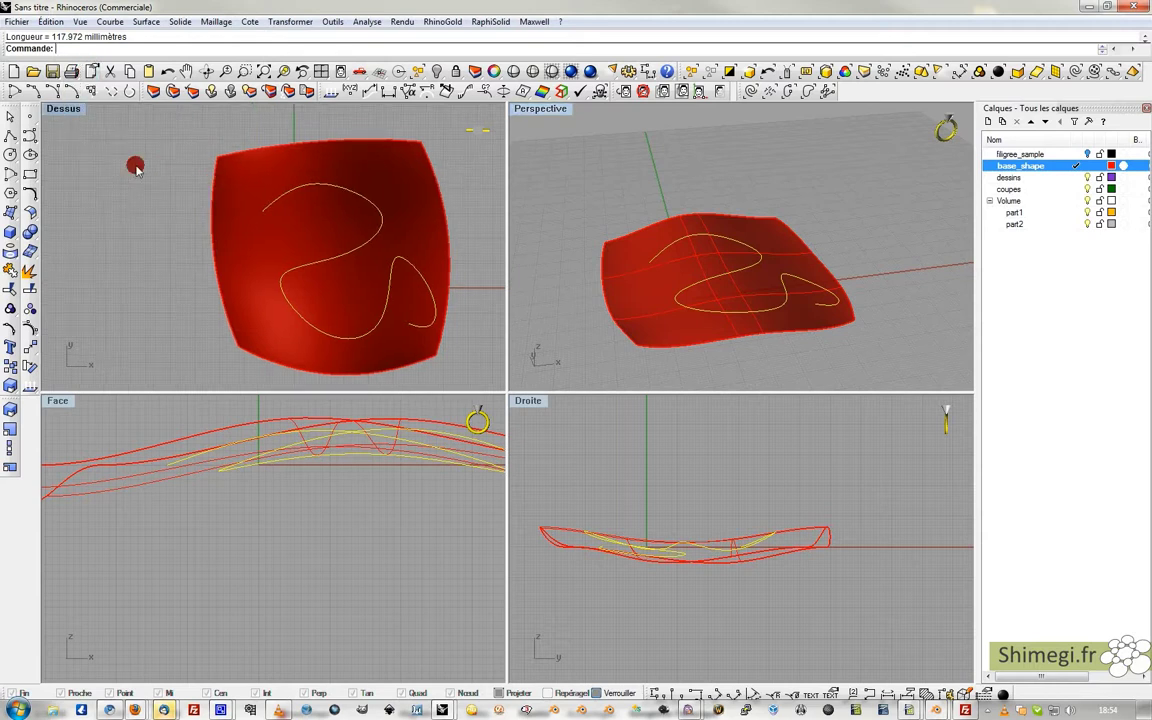
left_click(10, 139)
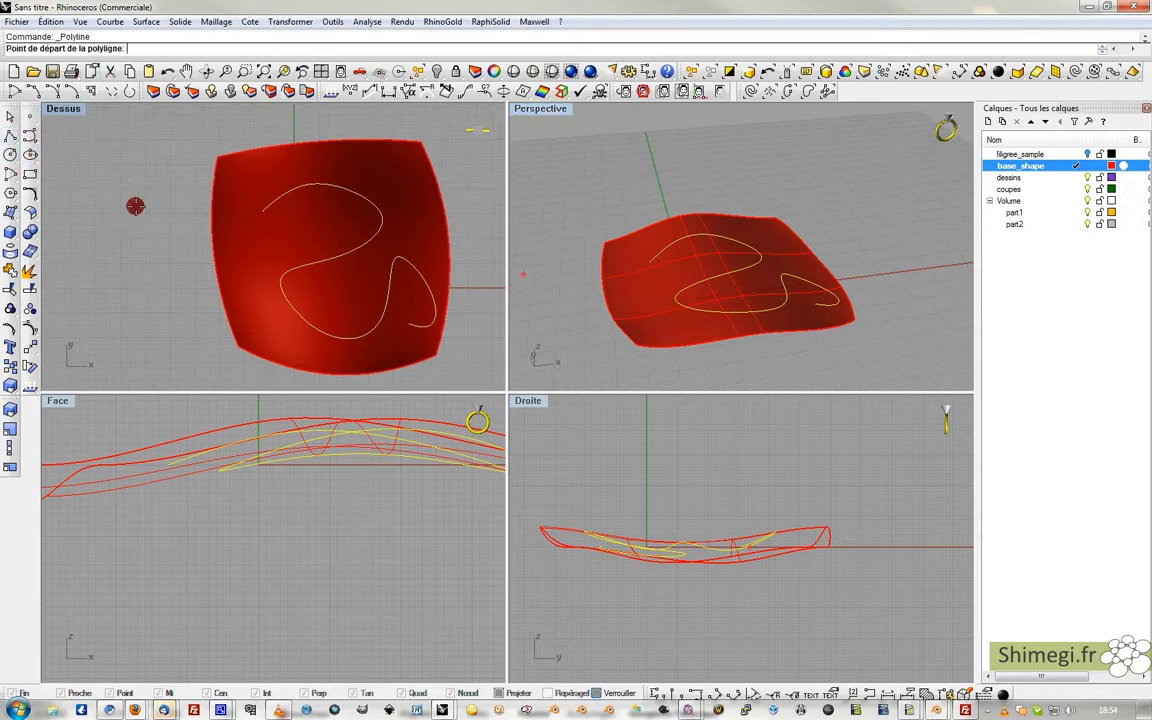
left_click(135, 206)
type("117.92")
key("Return")
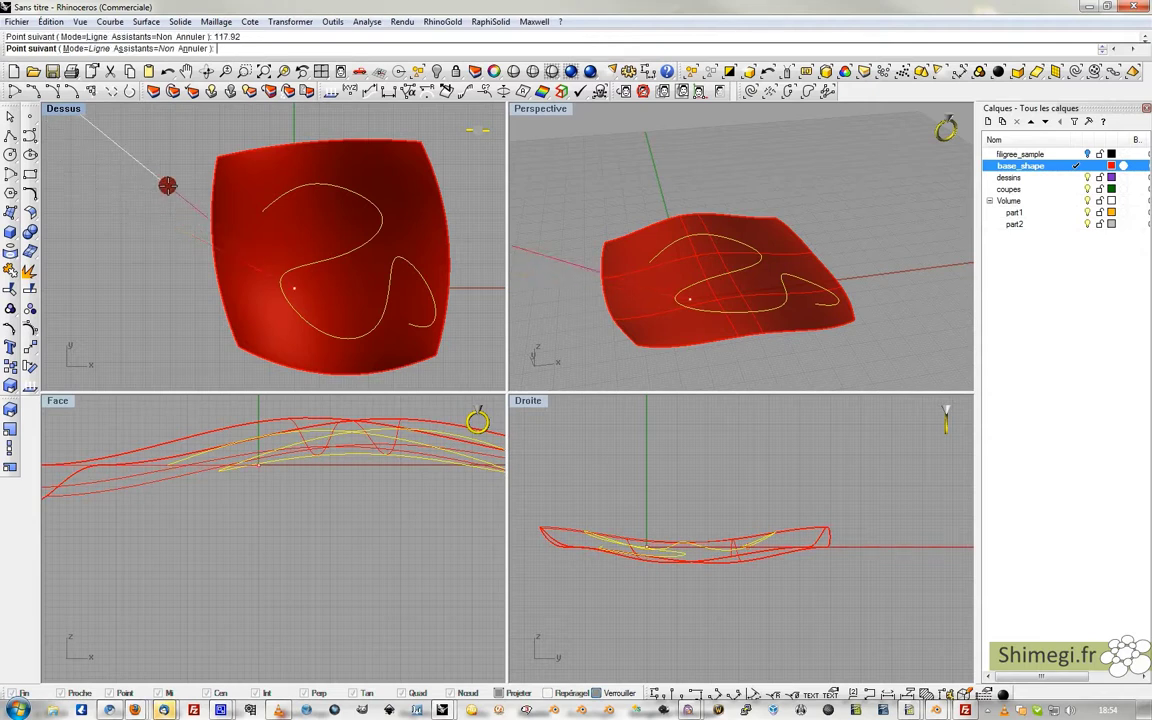
scroll(200, 195, "down", 10)
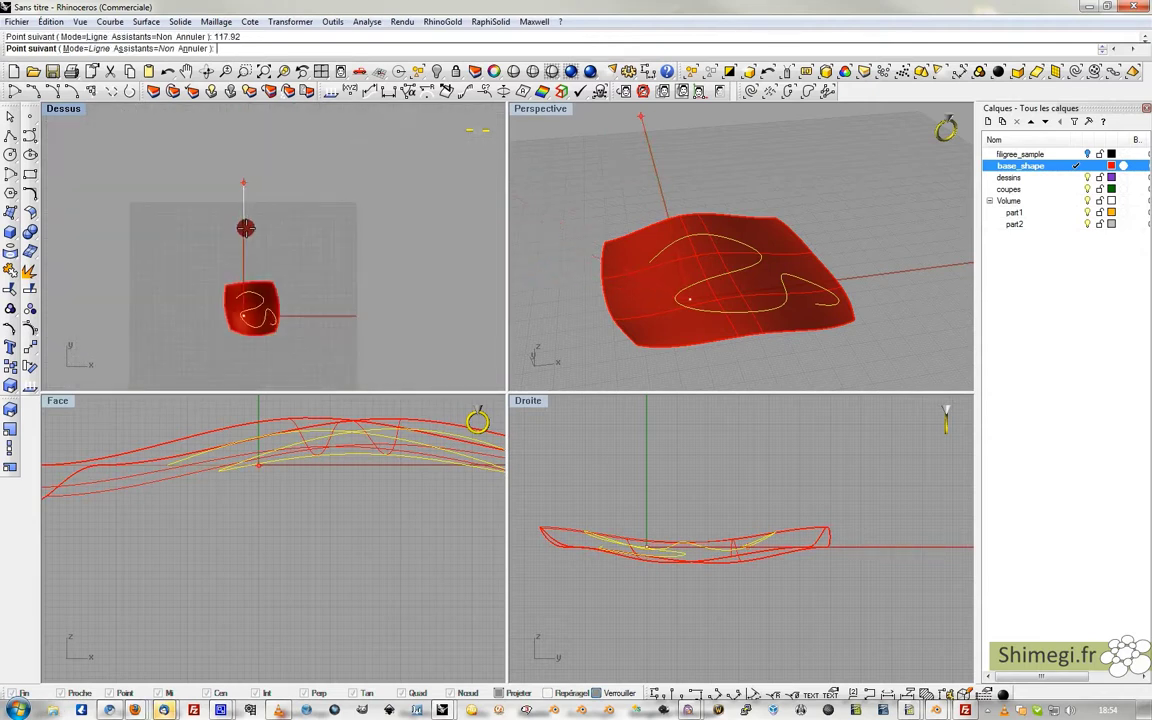
left_click(243, 181)
left_click(260, 167)
key("Return")
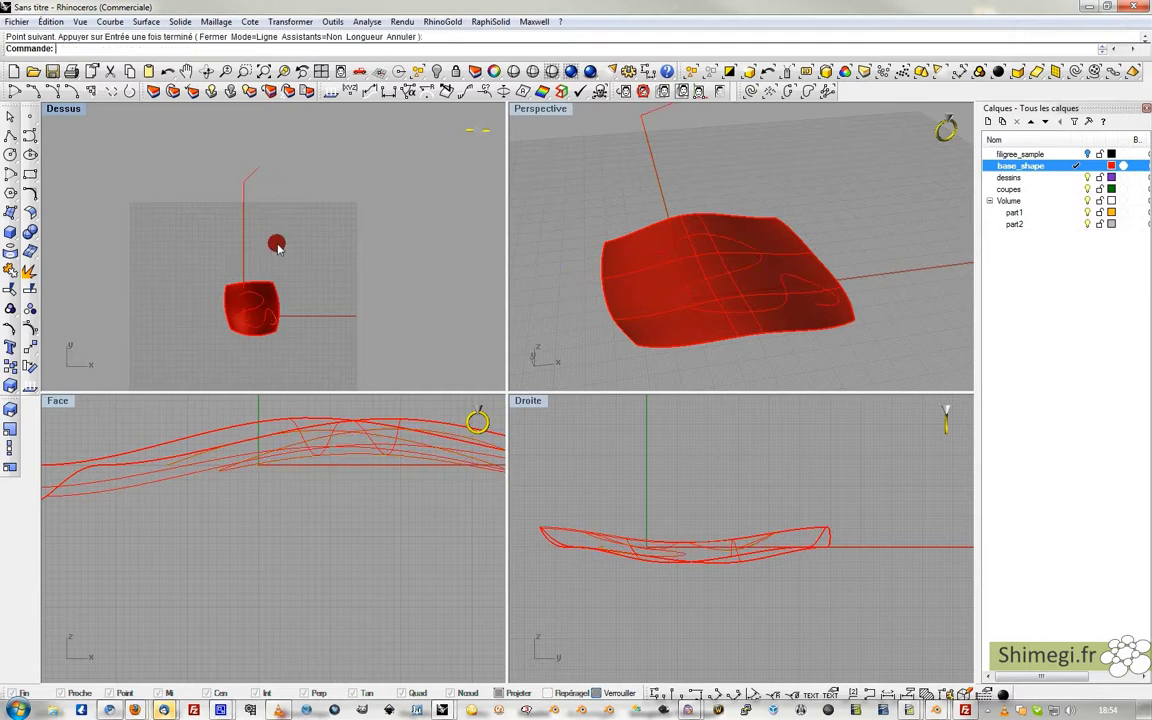
Rename the dessins layer filigree_, move the polyline onto it and make that layer current.
left_click_drag(231, 215, 226, 220)
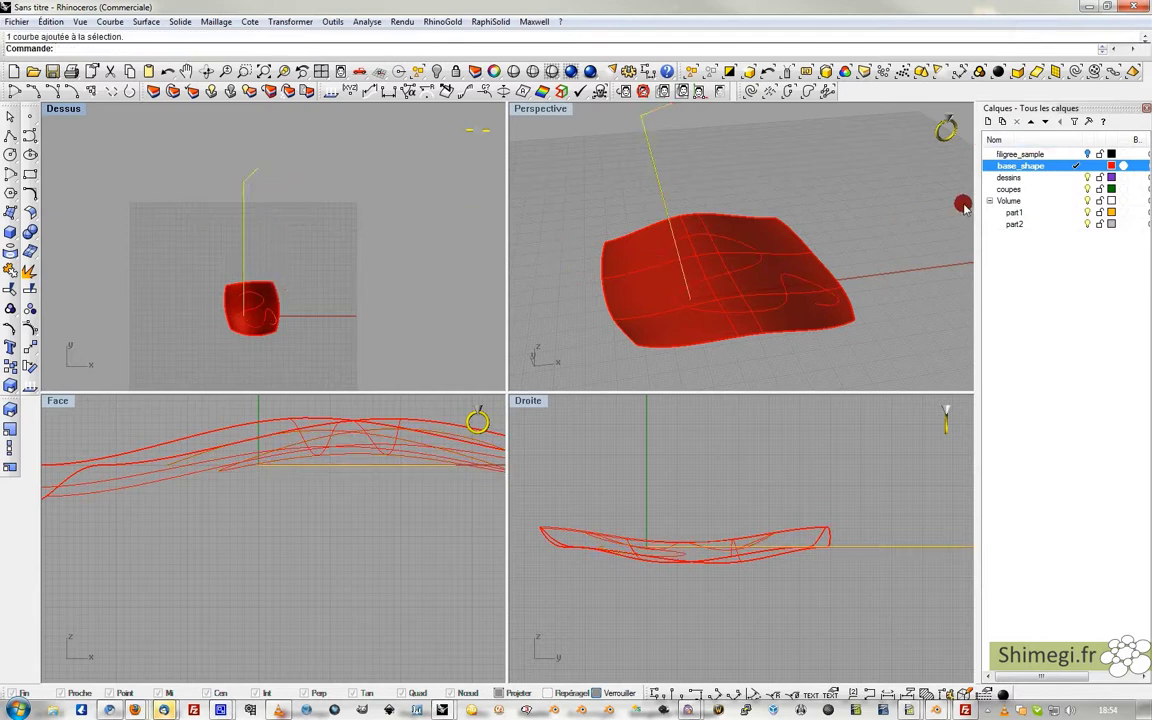
left_click(1012, 177)
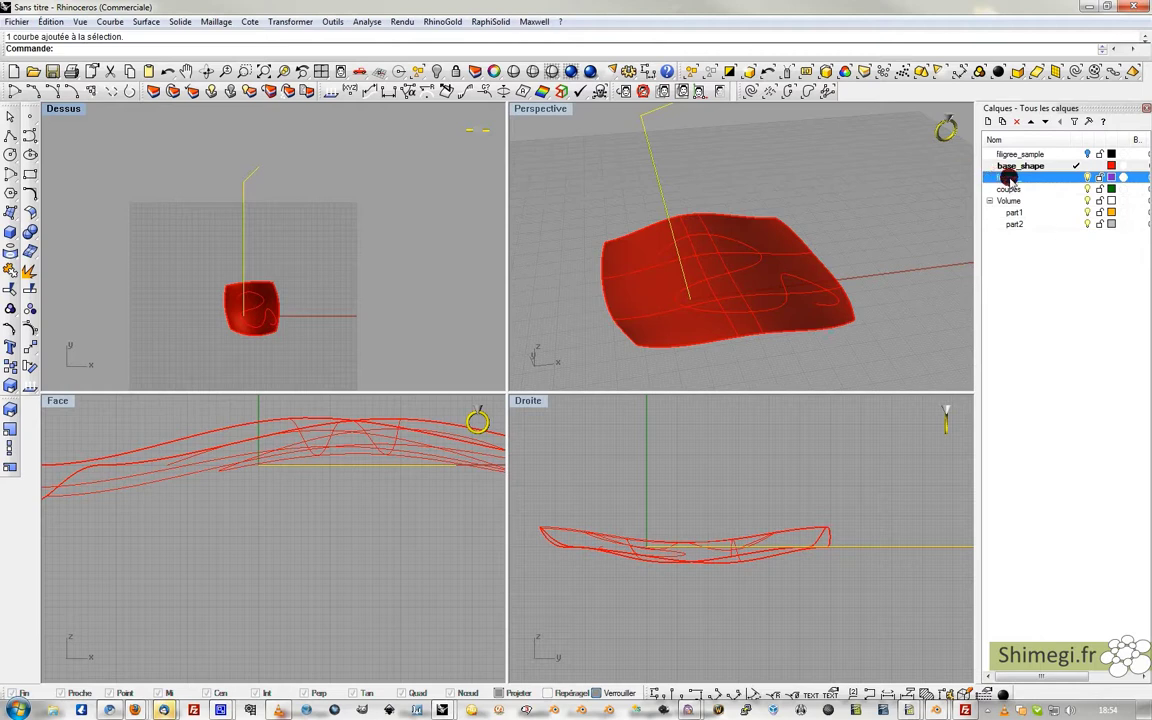
right_click(1008, 176)
left_click(1078, 173)
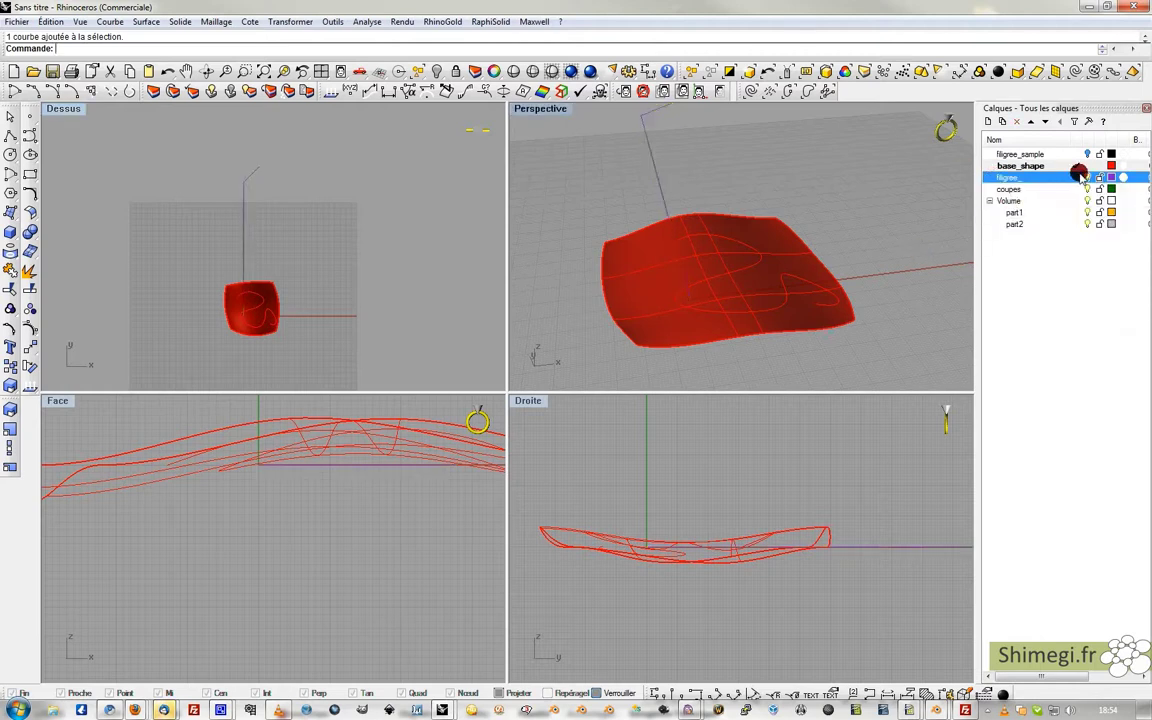
With base_shape hidden and filigree_sample shown, copy the sample's three wire polysurfaces onto the filigree_ layer and hide filigree_sample.
left_click(1087, 166)
left_click(1087, 154)
left_click(630, 283)
left_click(685, 290)
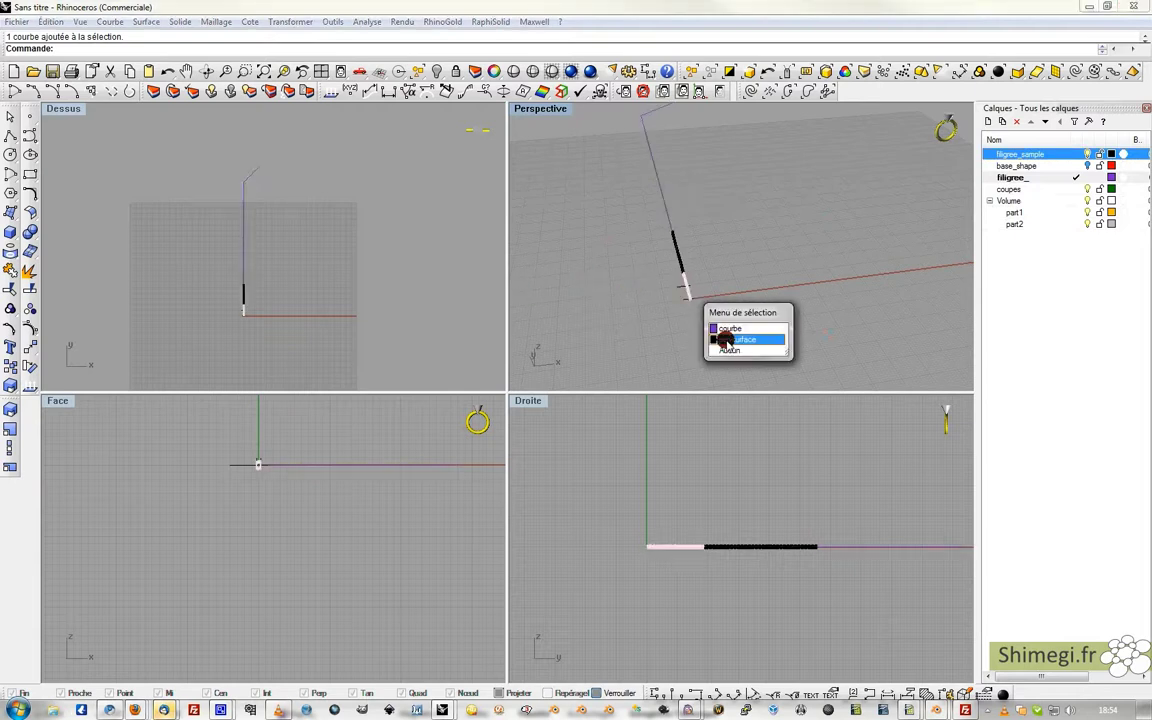
left_click(738, 339)
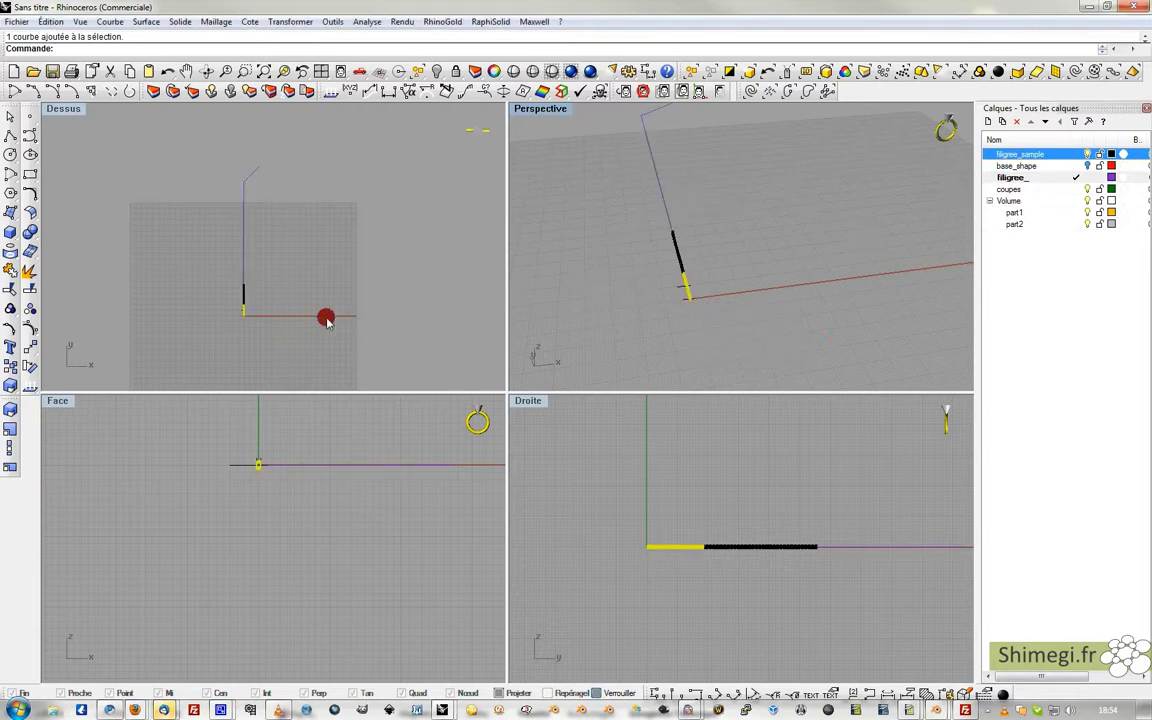
left_click(261, 305)
scroll(205, 287, "up", 2)
scroll(222, 302, "up", 3)
right_click(1009, 179)
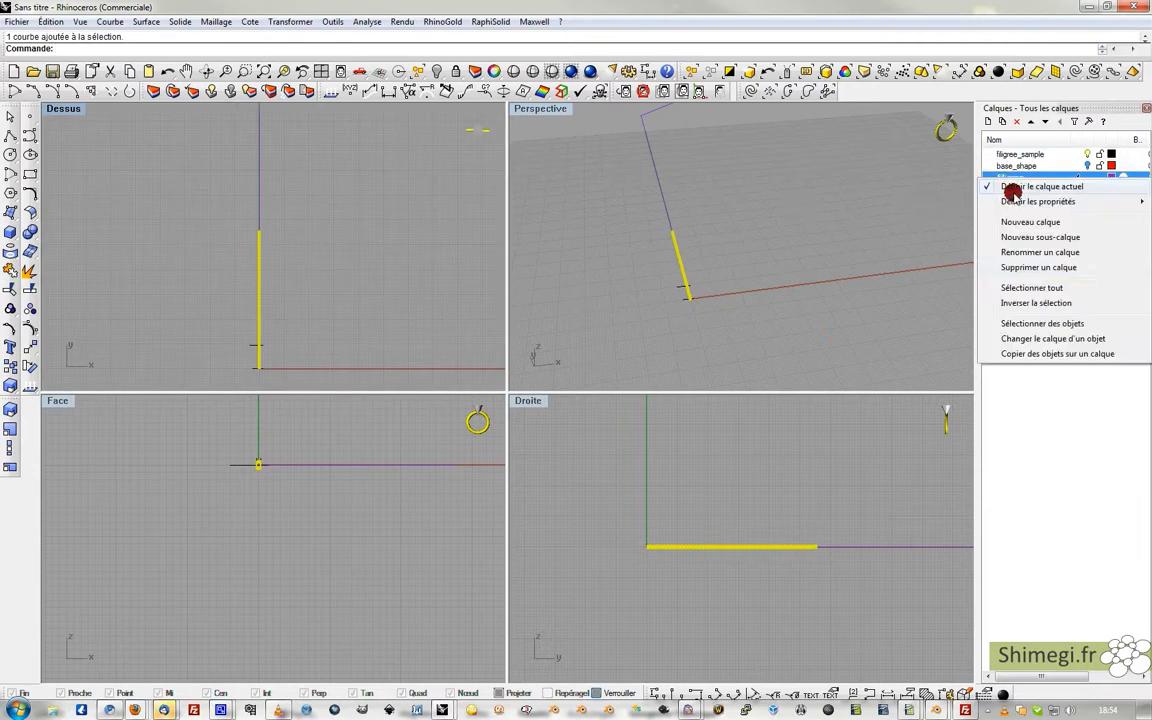
left_click(1018, 353)
left_click(1086, 153)
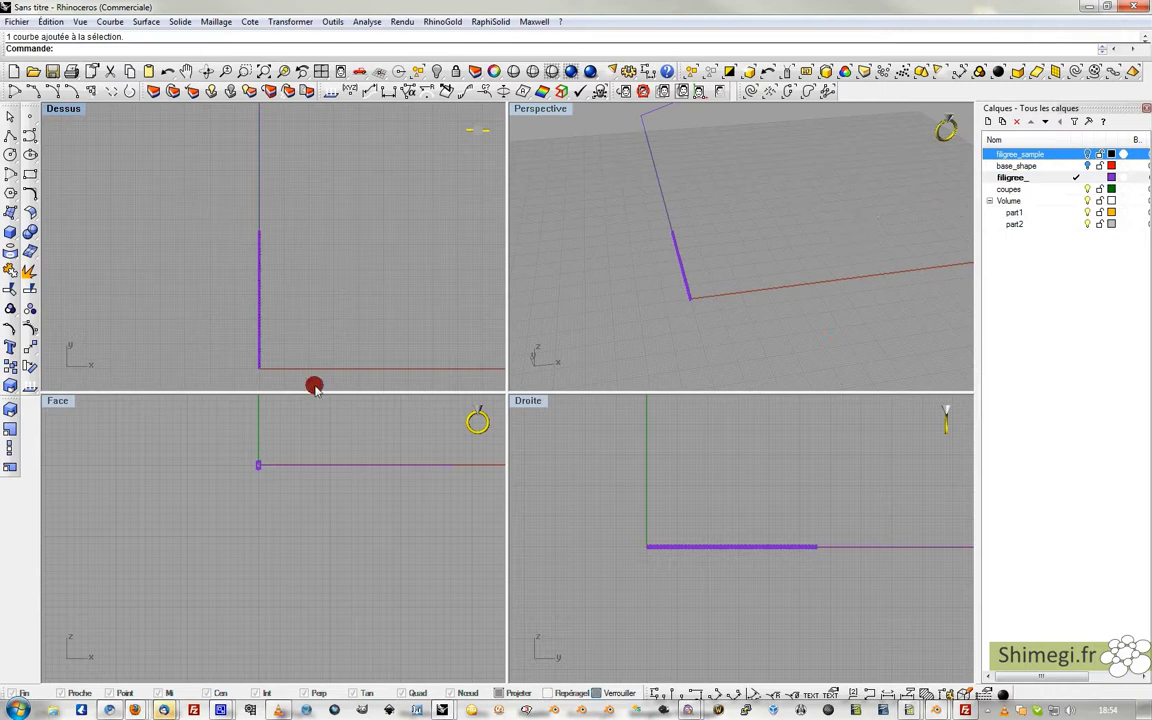
Join the three copied wire polysurfaces on the filigree_ layer.
left_click_drag(221, 437, 288, 491)
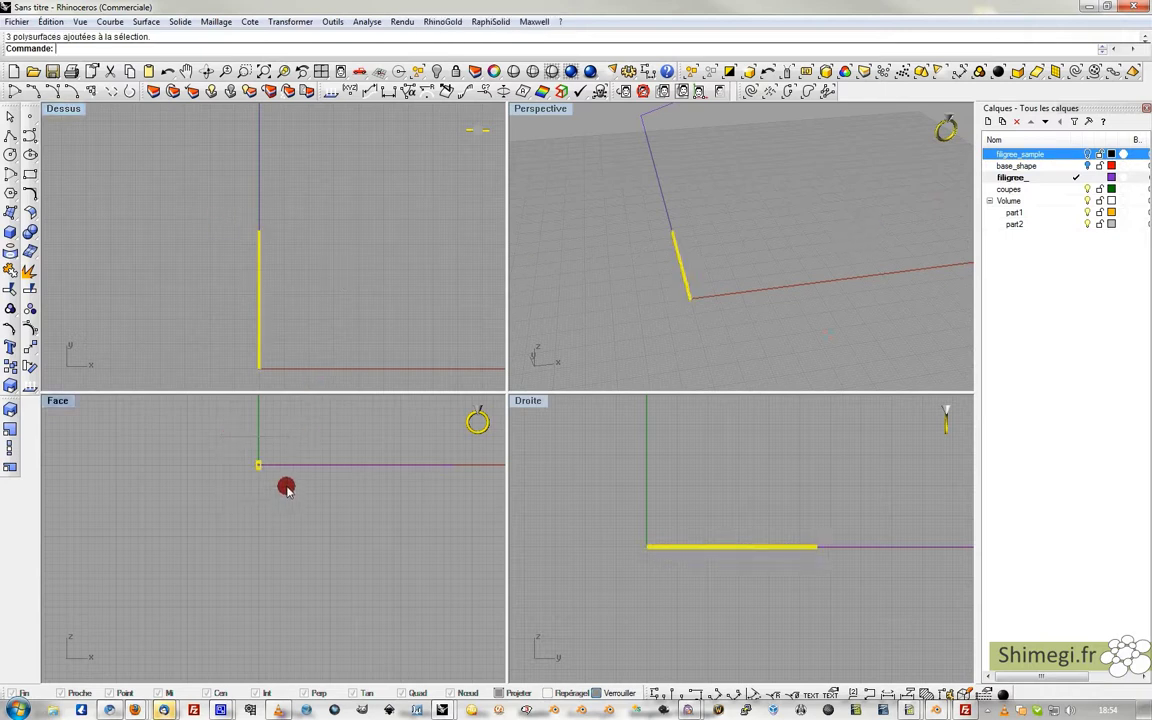
key("ctrl+j")
left_click(229, 422)
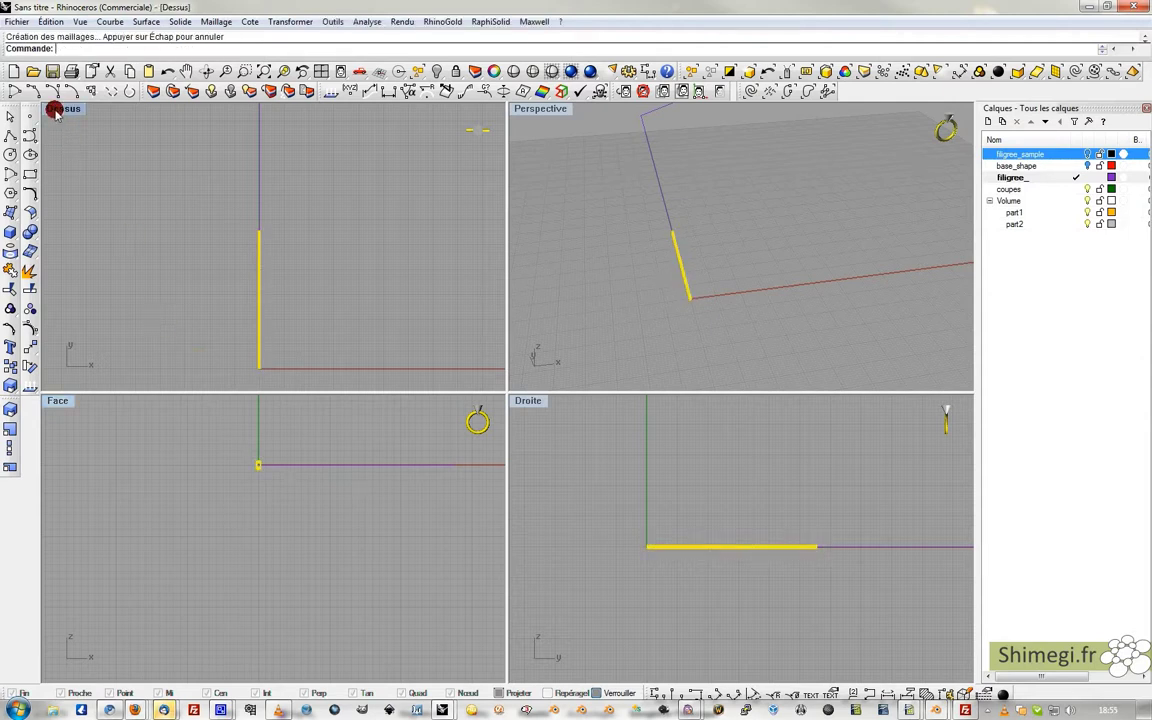
In the enlarged Dessus view, draw a short horizontal marker line leftward from the midpoint of the wire's lower end.
double_click(55, 108)
right_click_drag(342, 465, 309, 414)
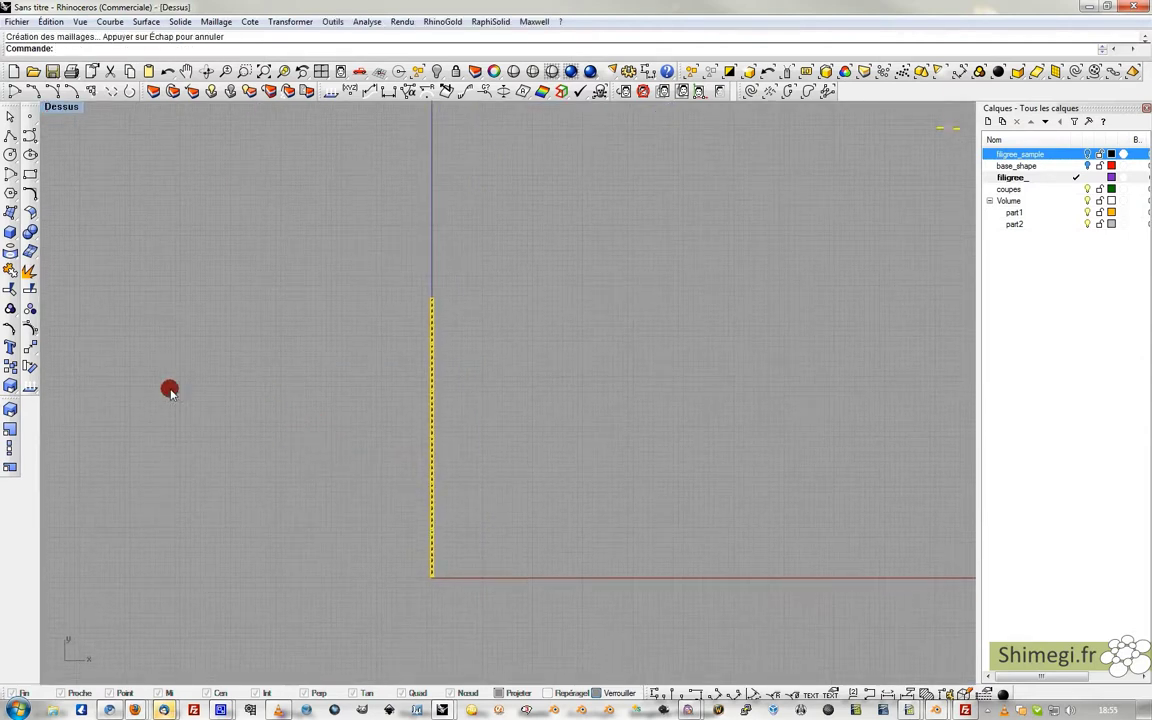
left_click(10, 135)
scroll(414, 563, "up", 6)
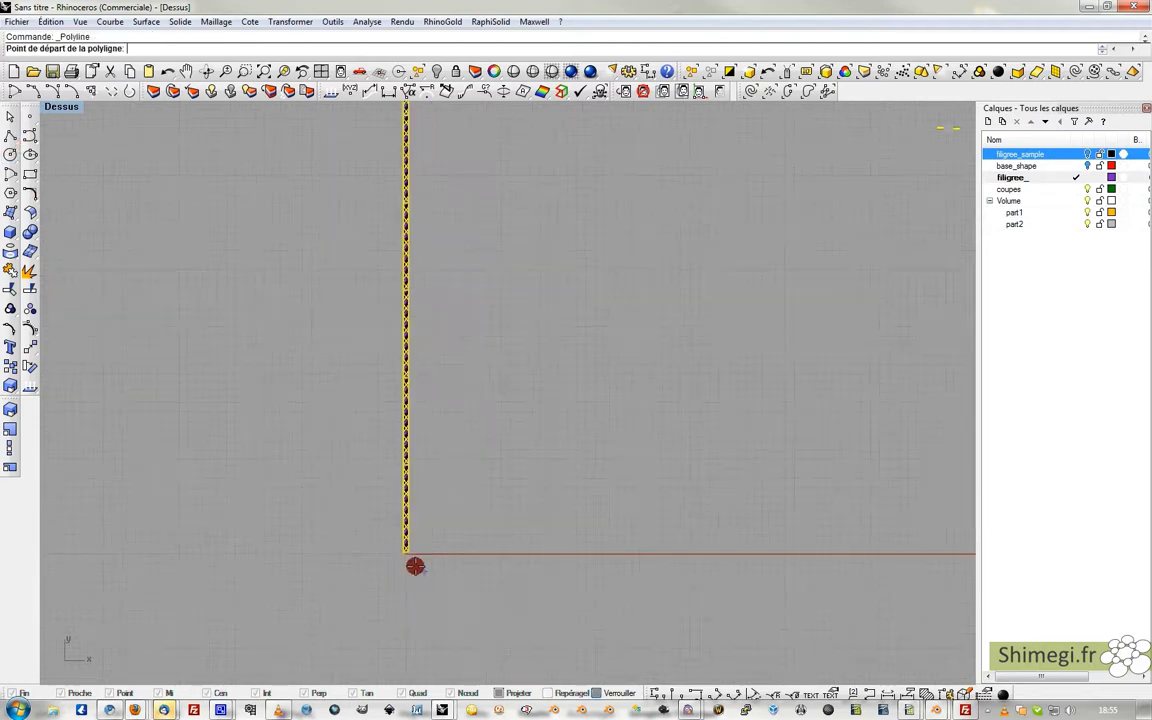
scroll(378, 520, "up", 3)
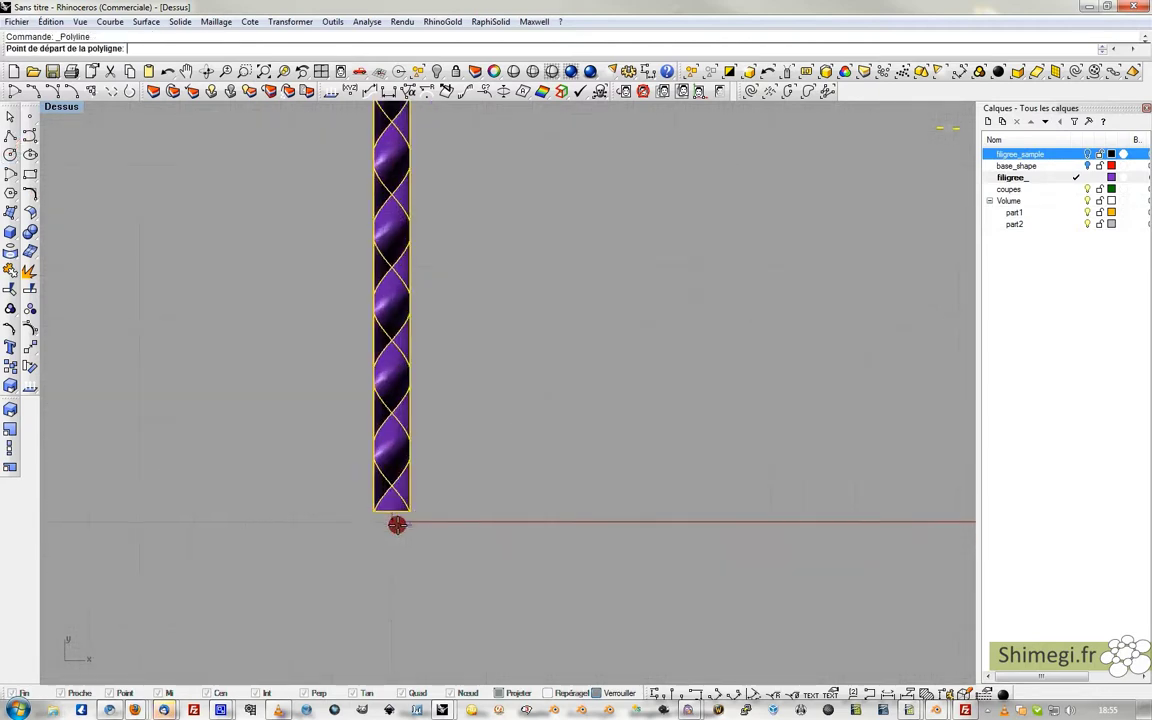
left_click(384, 504)
left_click(84, 494)
right_click(84, 494)
scroll(147, 501, "down", 8)
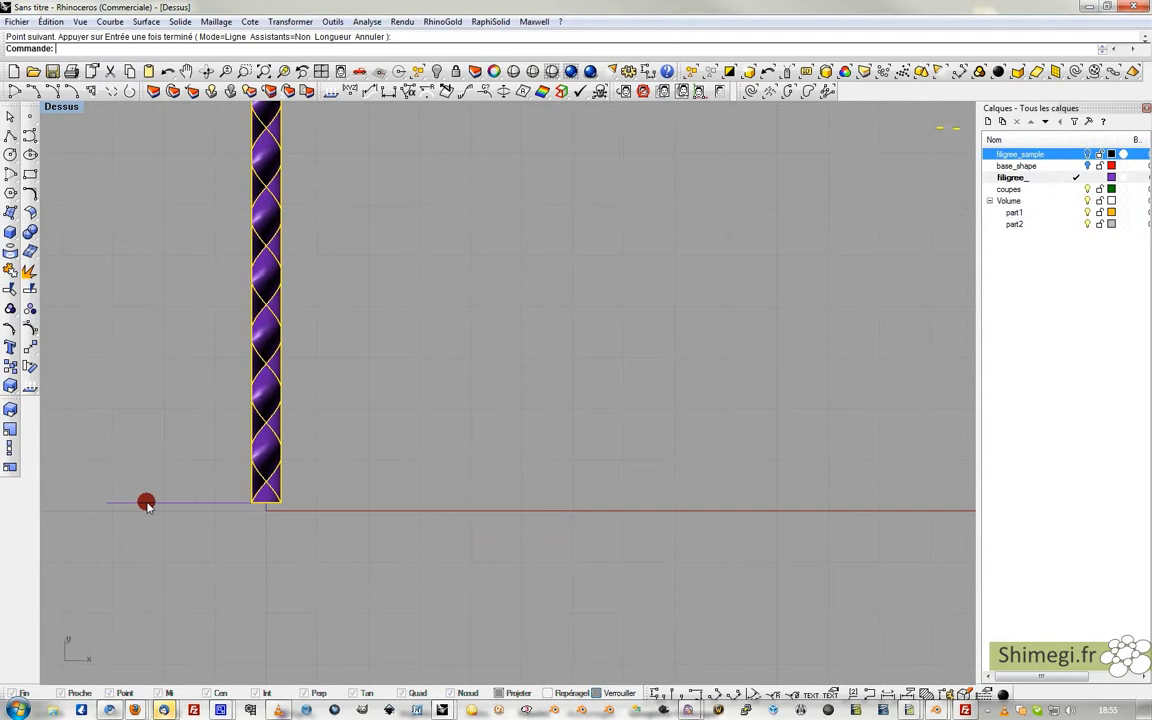
scroll(374, 430, "down", 2)
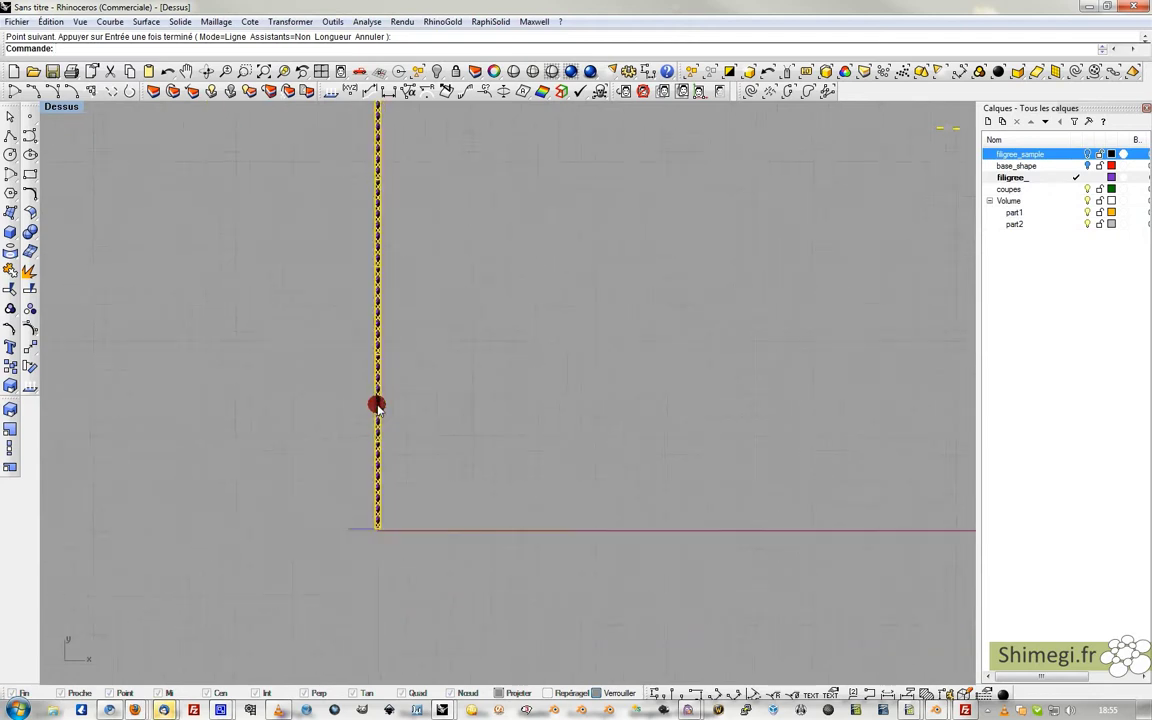
Draw a matching horizontal marker line leftward from the midpoint of the wire's upper end.
scroll(377, 405, "down", 4)
right_click_drag(377, 405, 384, 473)
scroll(384, 473, "down", 2)
scroll(380, 349, "up", 8)
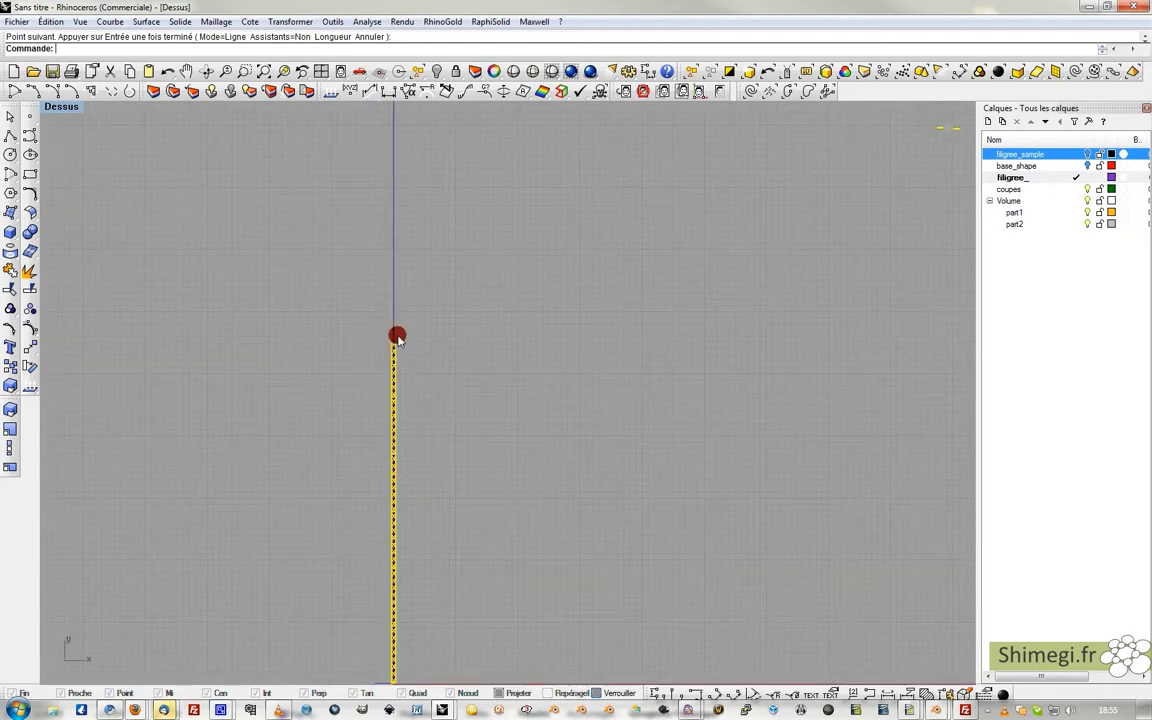
scroll(396, 336, "up", 3)
right_click(394, 341)
scroll(395, 343, "up", 14)
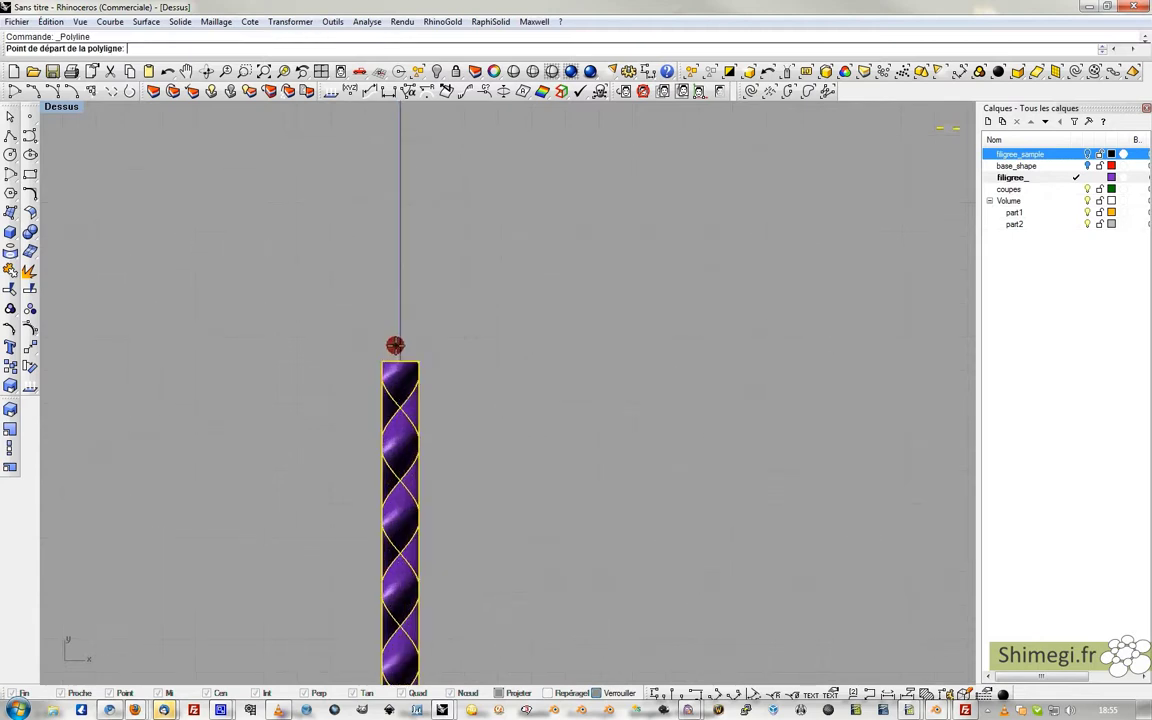
scroll(402, 359, "up", 2)
left_click(411, 393)
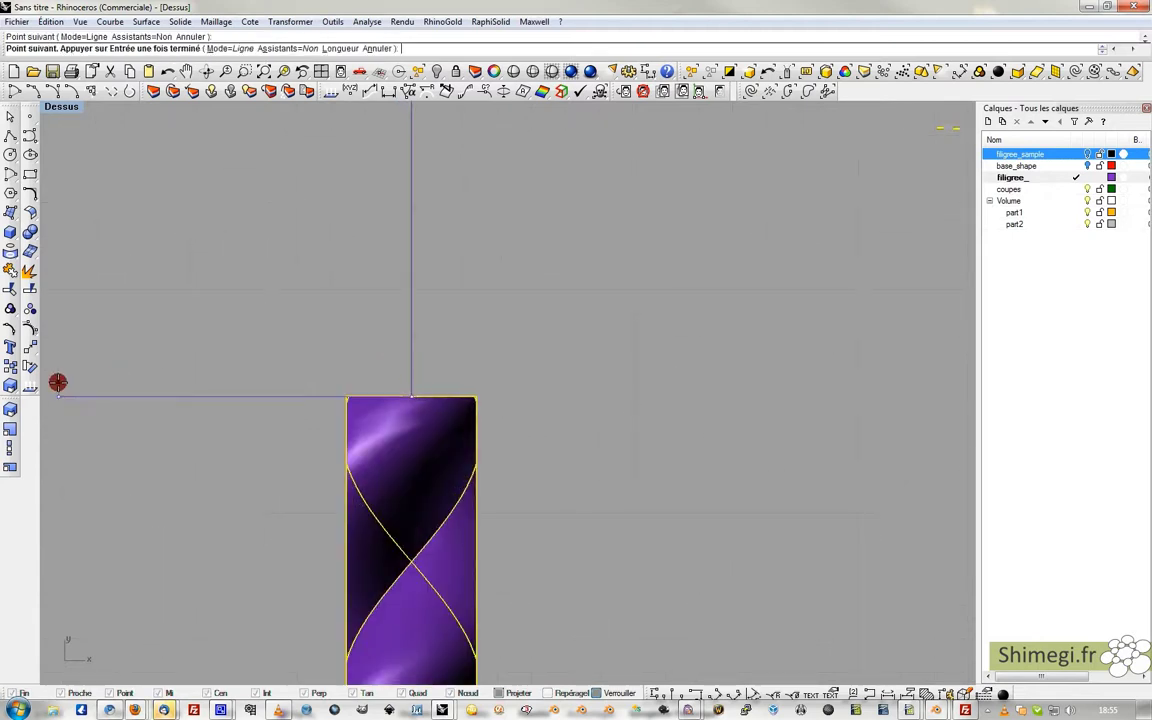
scroll(62, 385, "down", 3)
scroll(62, 385, "down", 6)
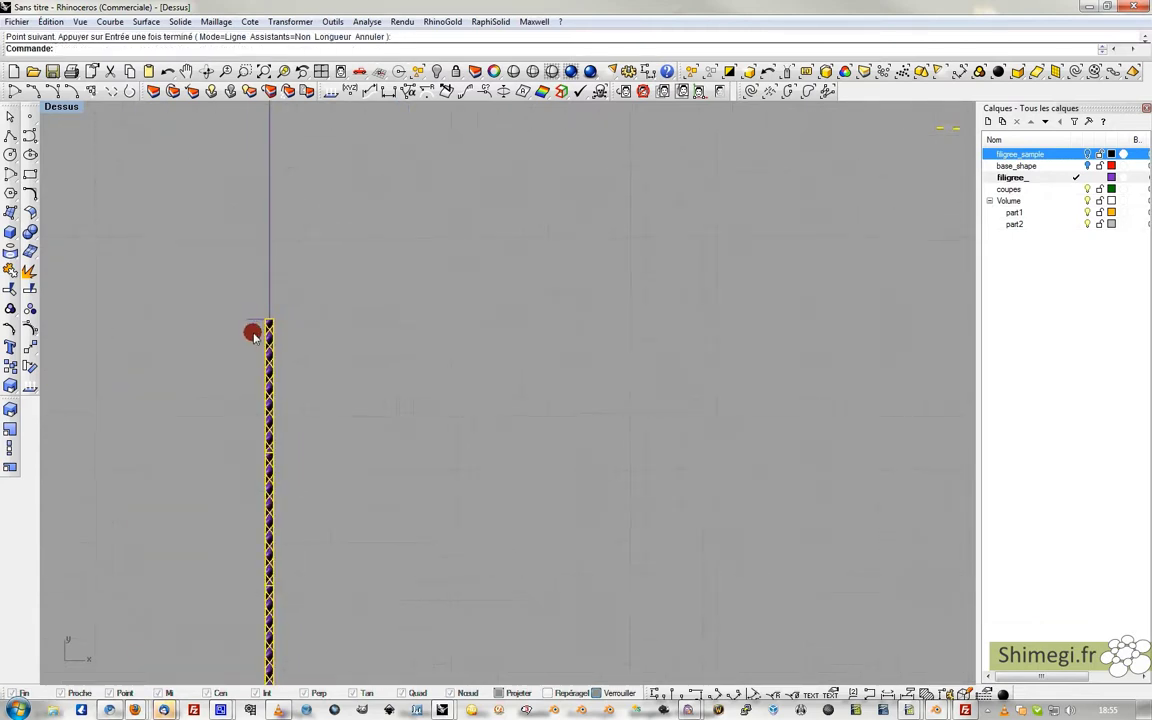
scroll(253, 338, "down", 5)
right_click_drag(252, 334, 313, 507)
left_click(10, 366)
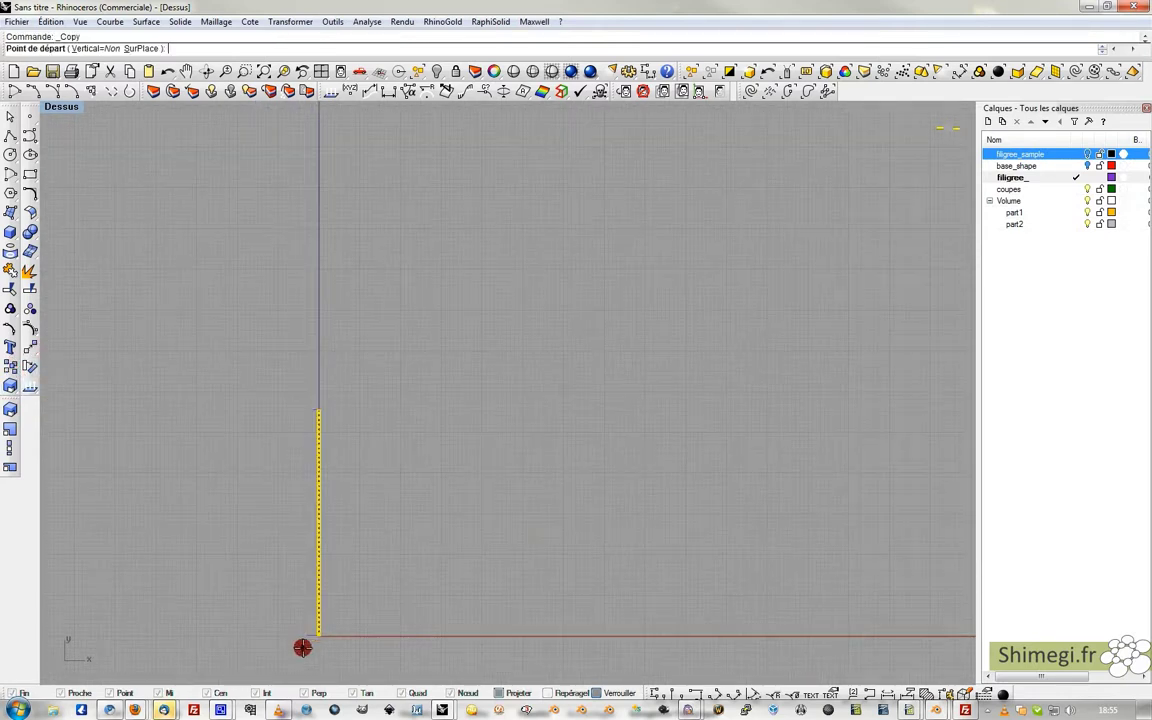
left_click(311, 640)
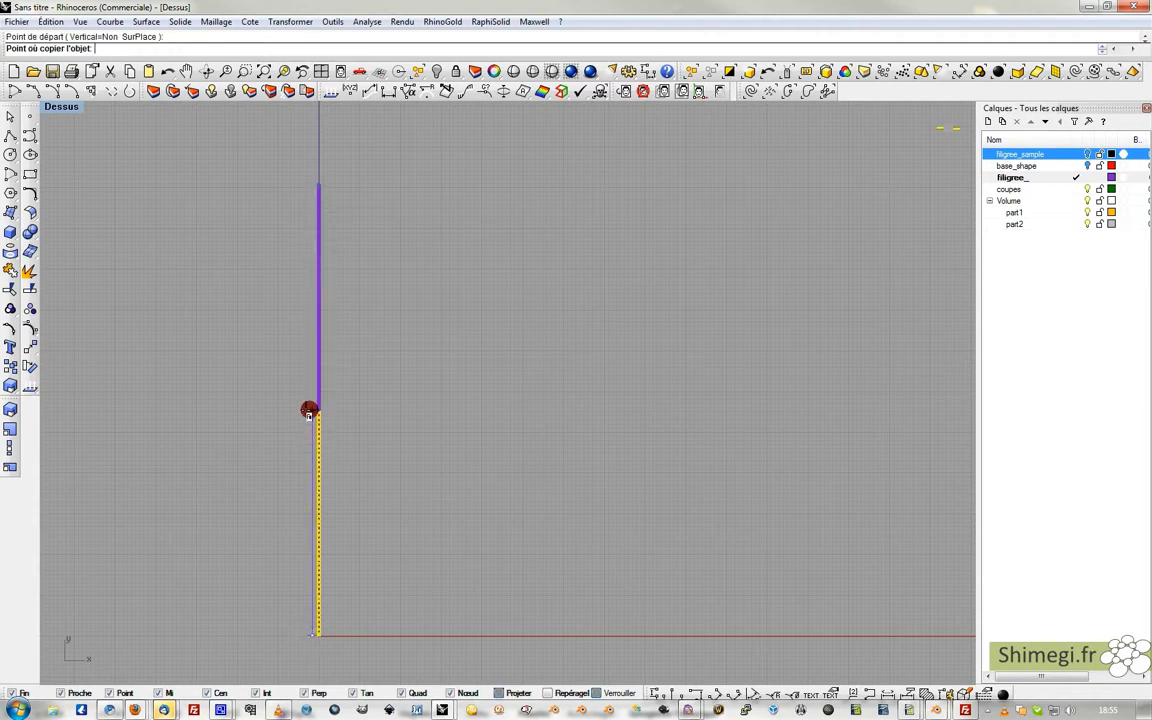
key("Escape")
key("Escape")
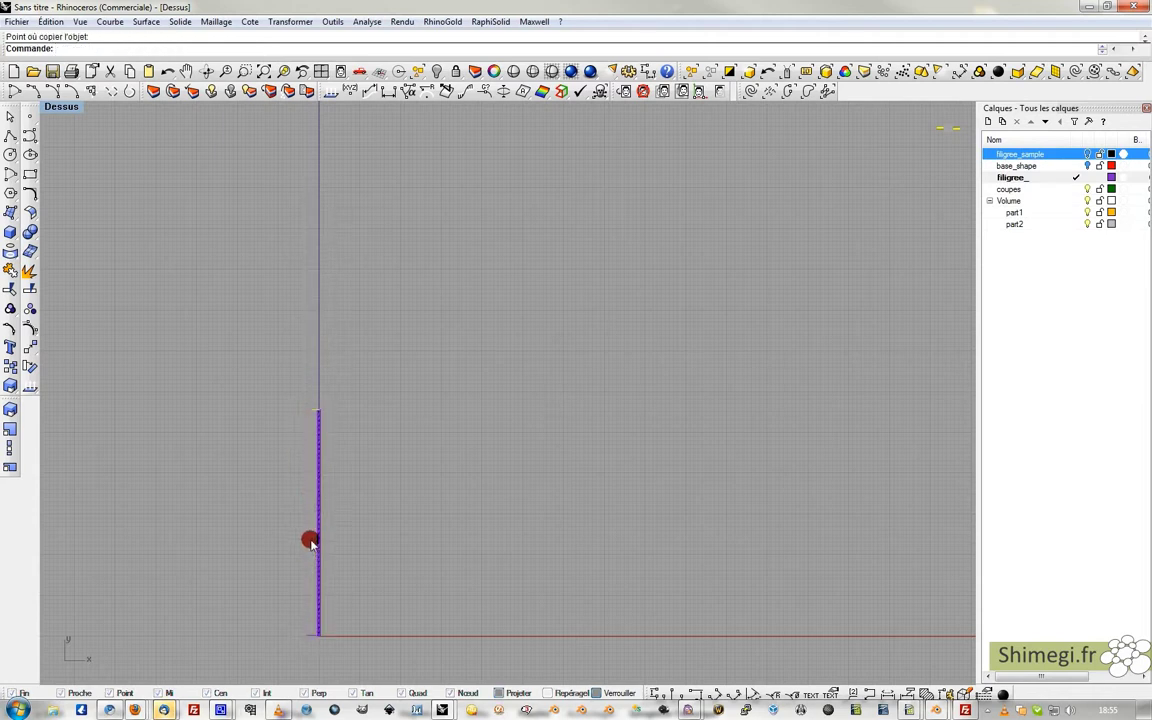
Lengthen both marker lines horizontally with two successive one-directional scalings from origin 0.
left_click(10, 446)
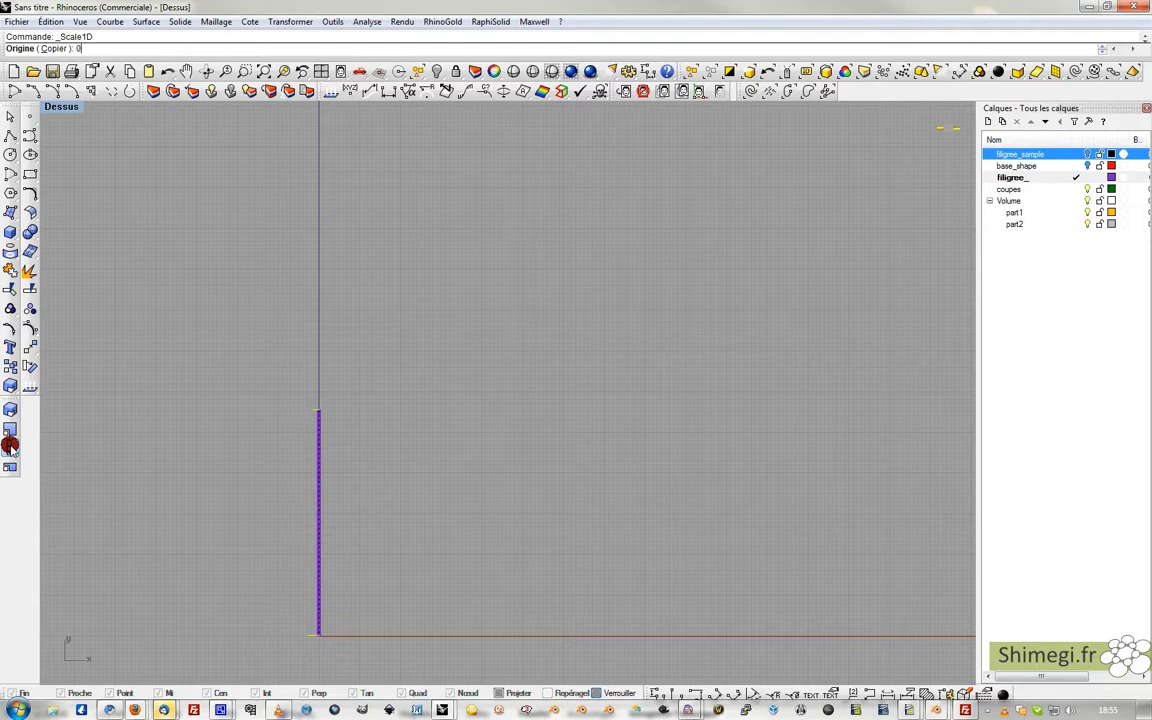
type("0")
key("Return")
left_click(243, 636)
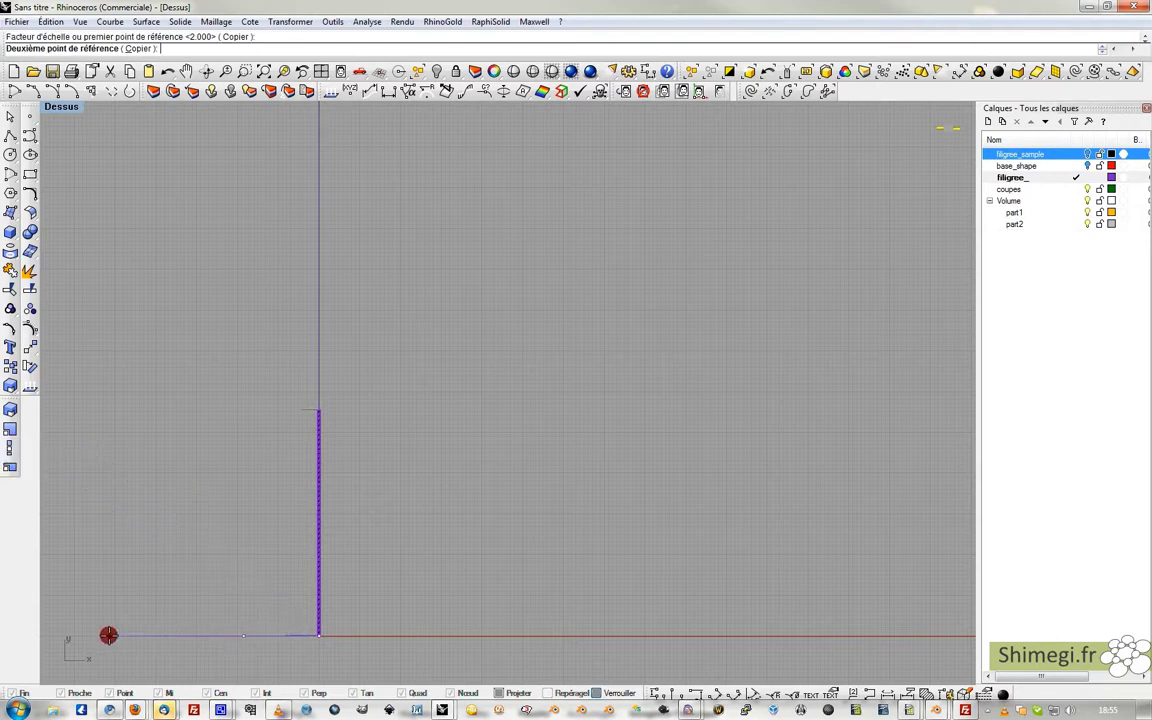
left_click(82, 637)
right_click(264, 641)
type("0")
key("Return")
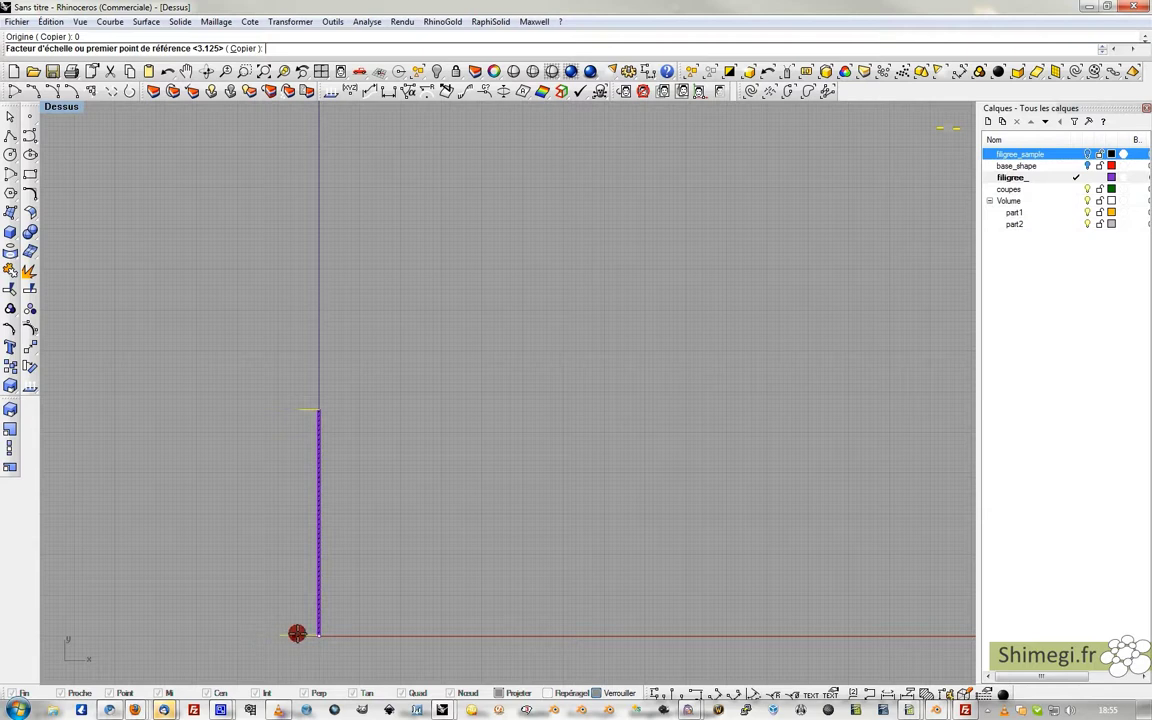
left_click(297, 633)
left_click(272, 607)
Copy the joined wire upward from the lower marker line to the upper one so the sections meet end to end.
left_click(315, 555)
left_click(9, 331)
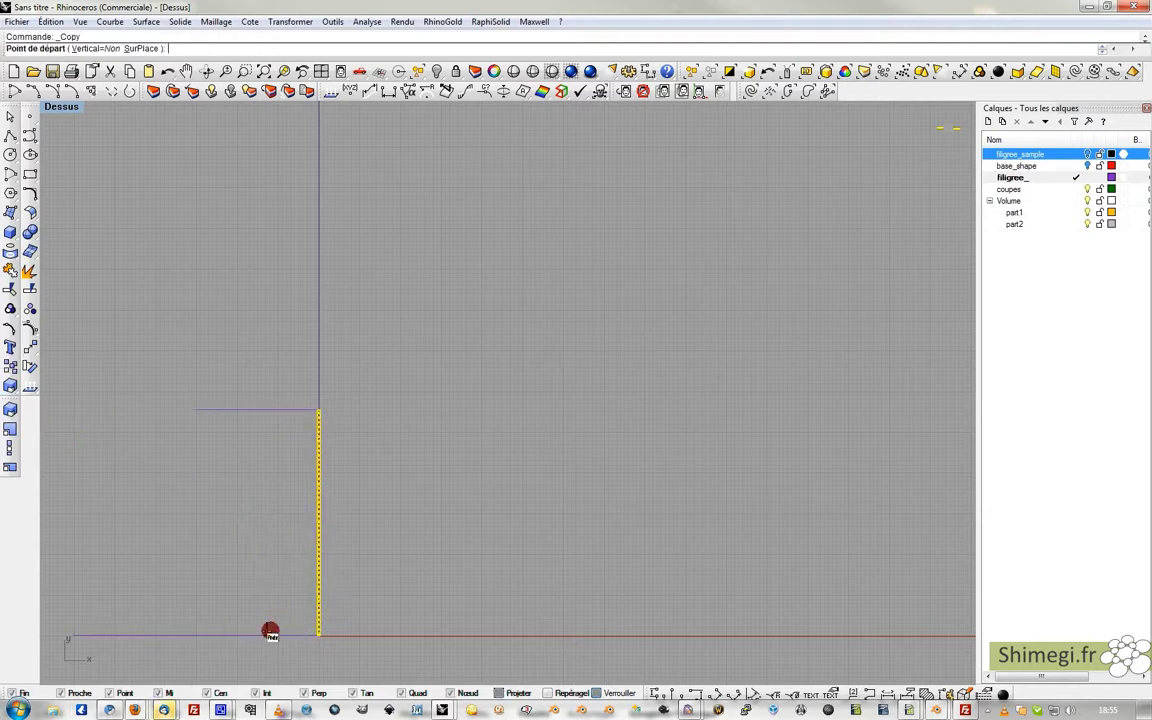
left_click(270, 634)
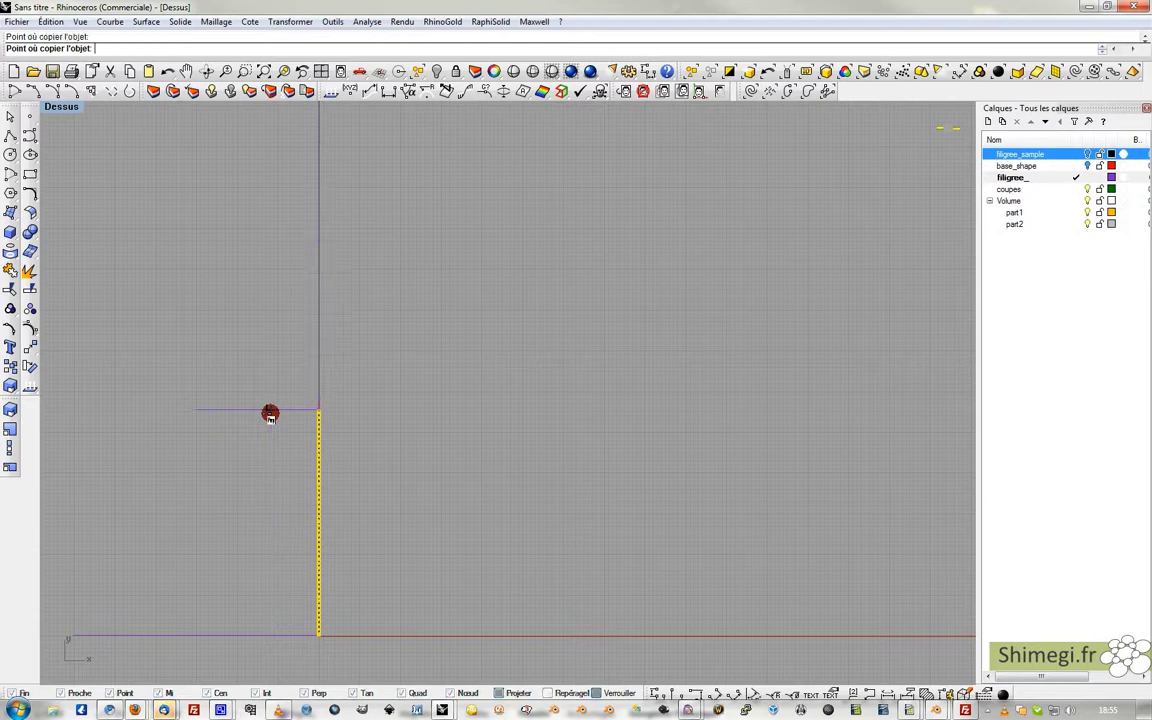
left_click(270, 413)
key("Return")
Copy the upper marker line up by one wire length to mark the top of the second wire section.
left_click(270, 411)
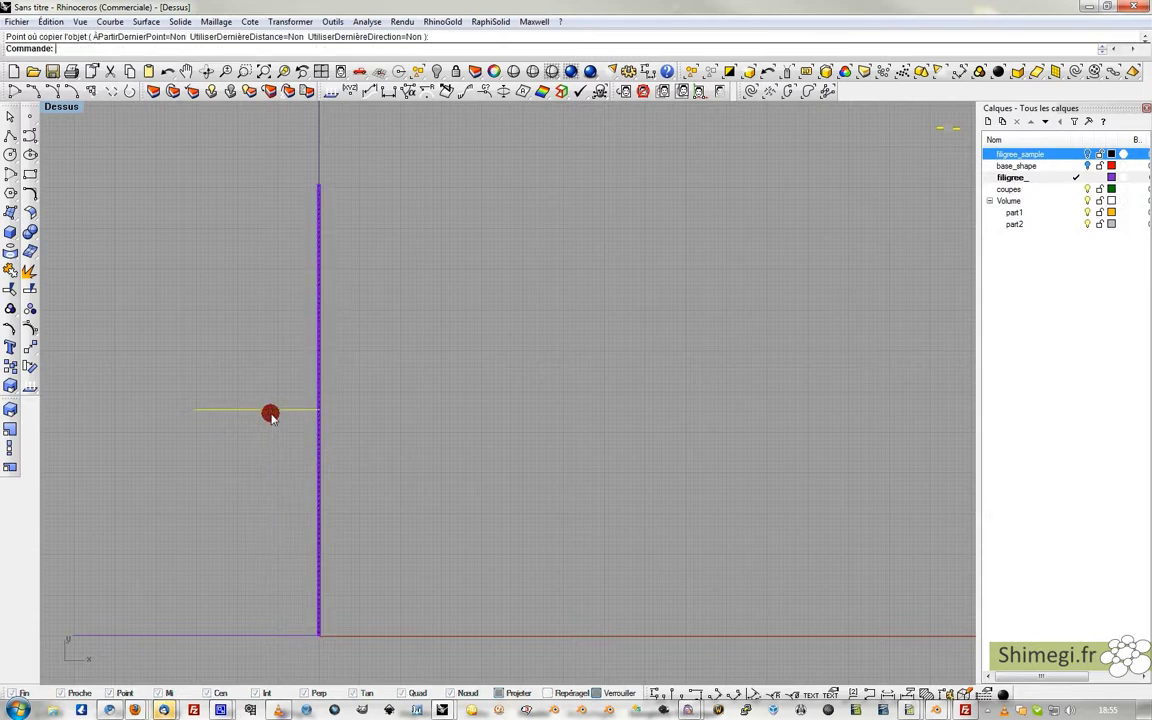
key("Return")
left_click(263, 634)
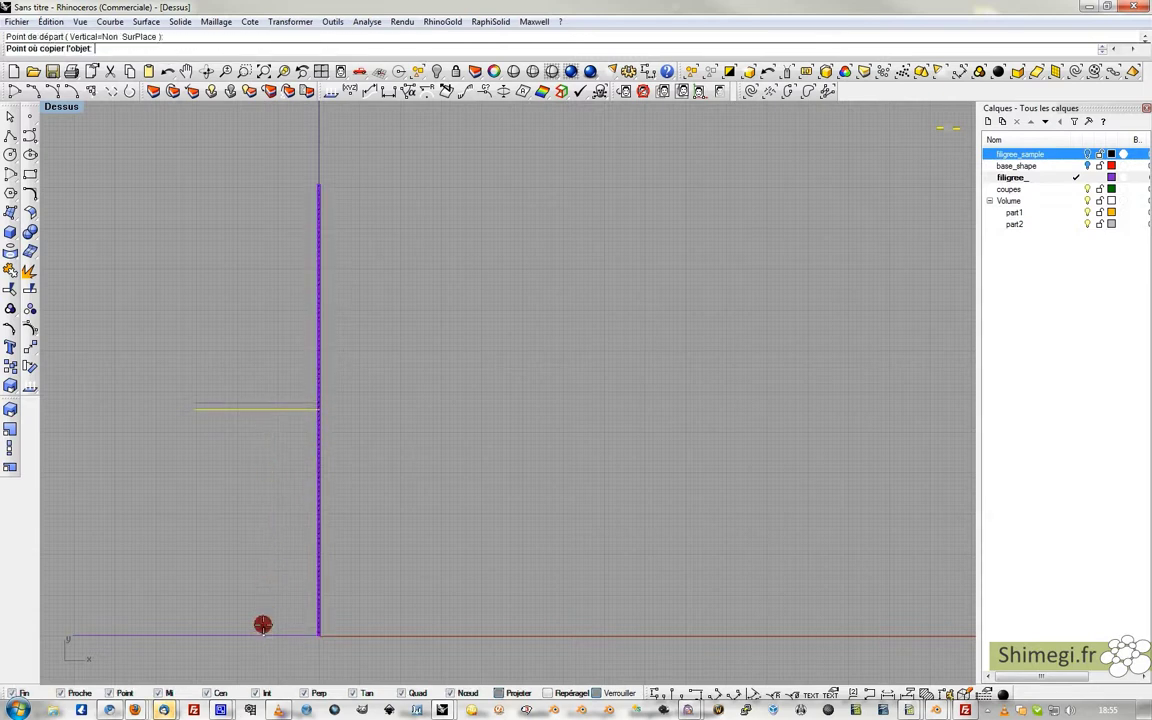
left_click(270, 414)
key("Return")
Copy both wire sections and the topmost marker line from the lowest marker up to the topmost marker.
scroll(309, 465, "down", 2)
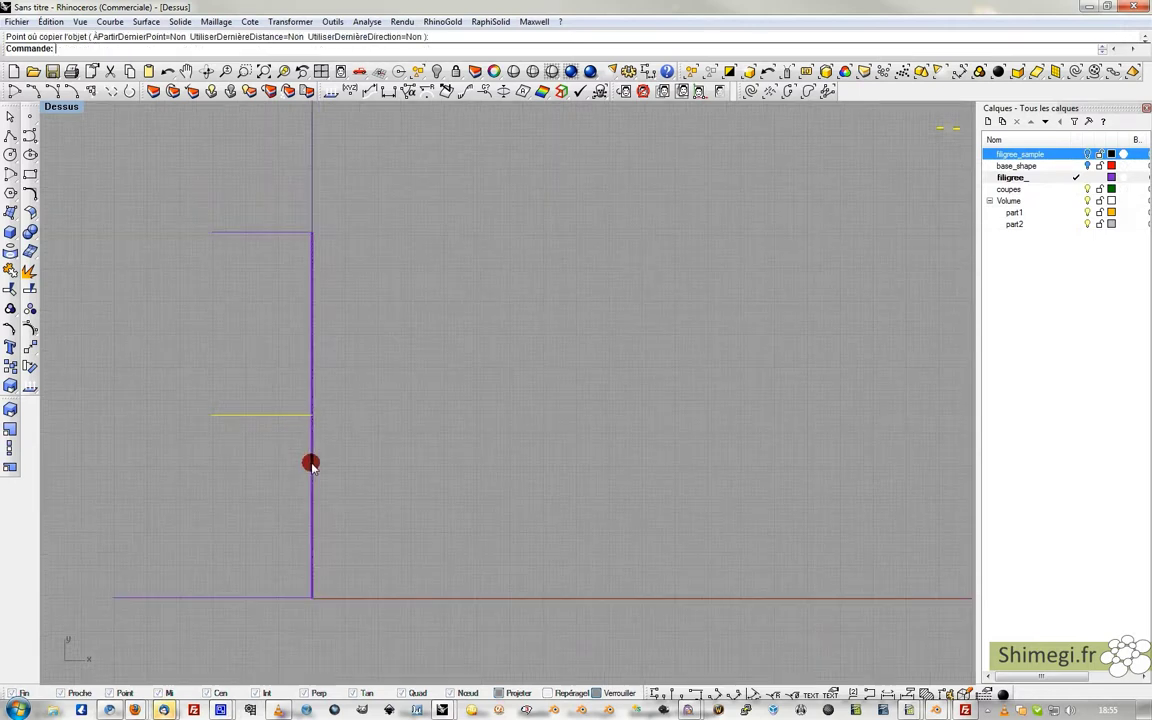
left_click(270, 271)
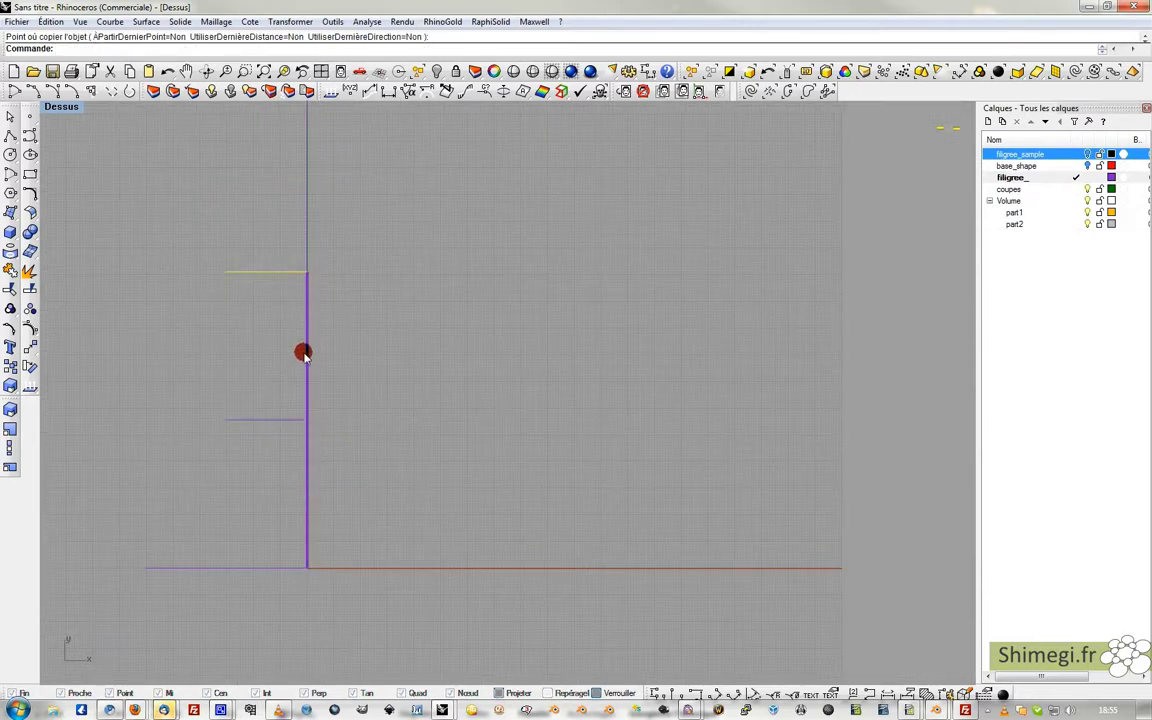
left_click(305, 354, "shift")
left_click(306, 285, "ctrl")
left_click(309, 295, "shift")
left_click(308, 430, "shift")
left_click(307, 357, "shift")
left_click(306, 231, "ctrl")
left_click(10, 366)
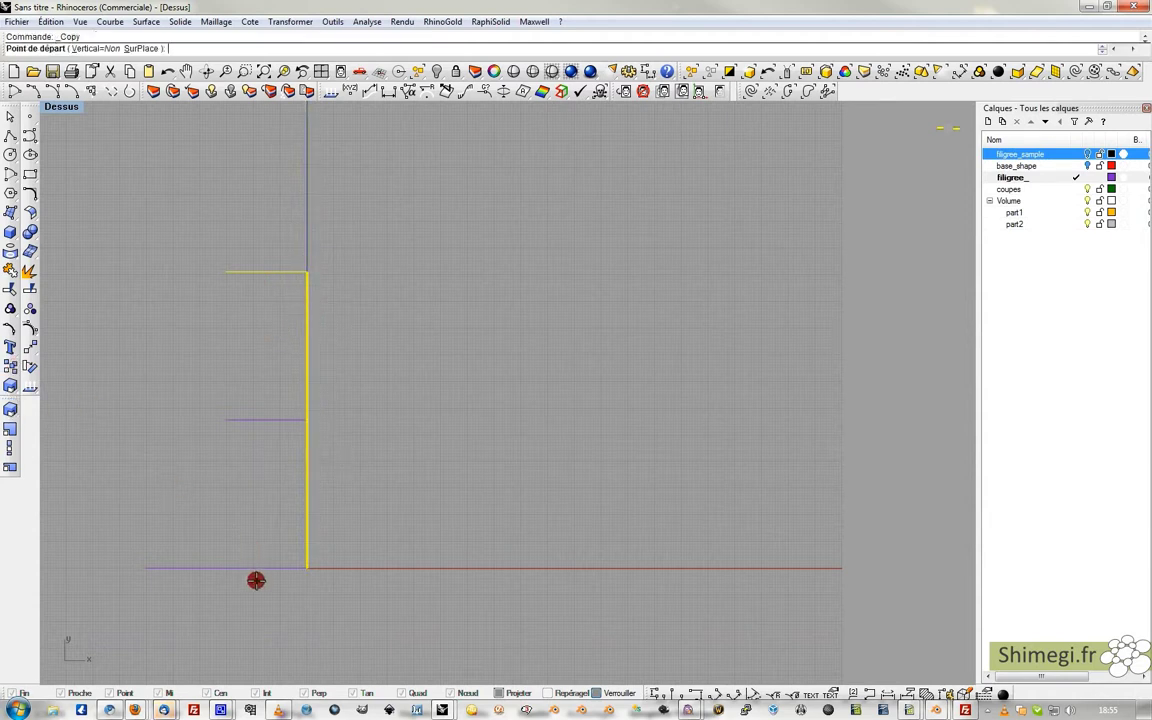
left_click(257, 568)
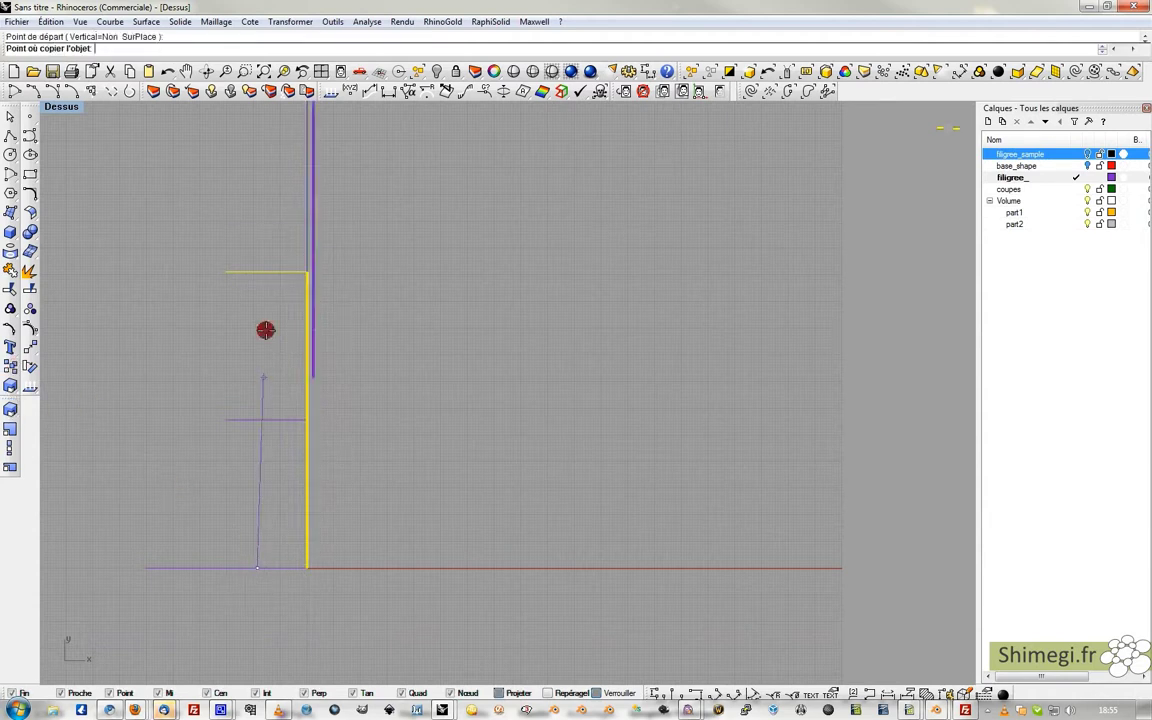
left_click(259, 272)
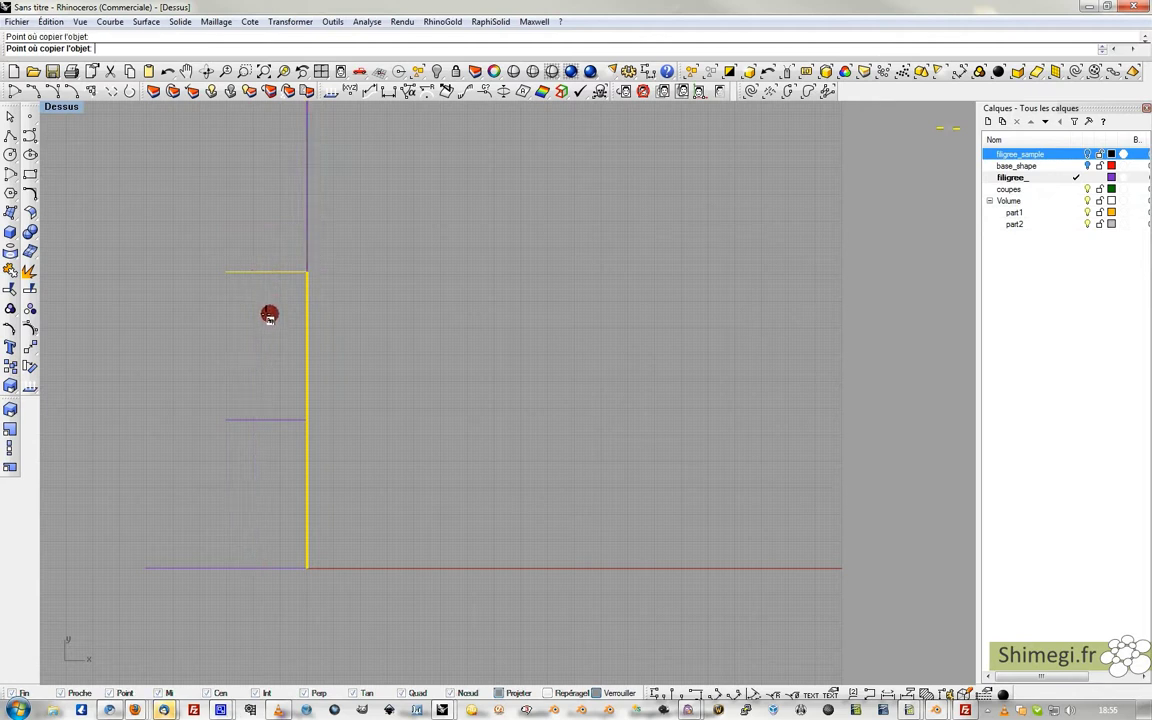
Place another copy of the wire pair and its marker at the new highest marker line, extending past the guide's bend.
scroll(269, 314, "down", 4)
right_click_drag(270, 318, 279, 443)
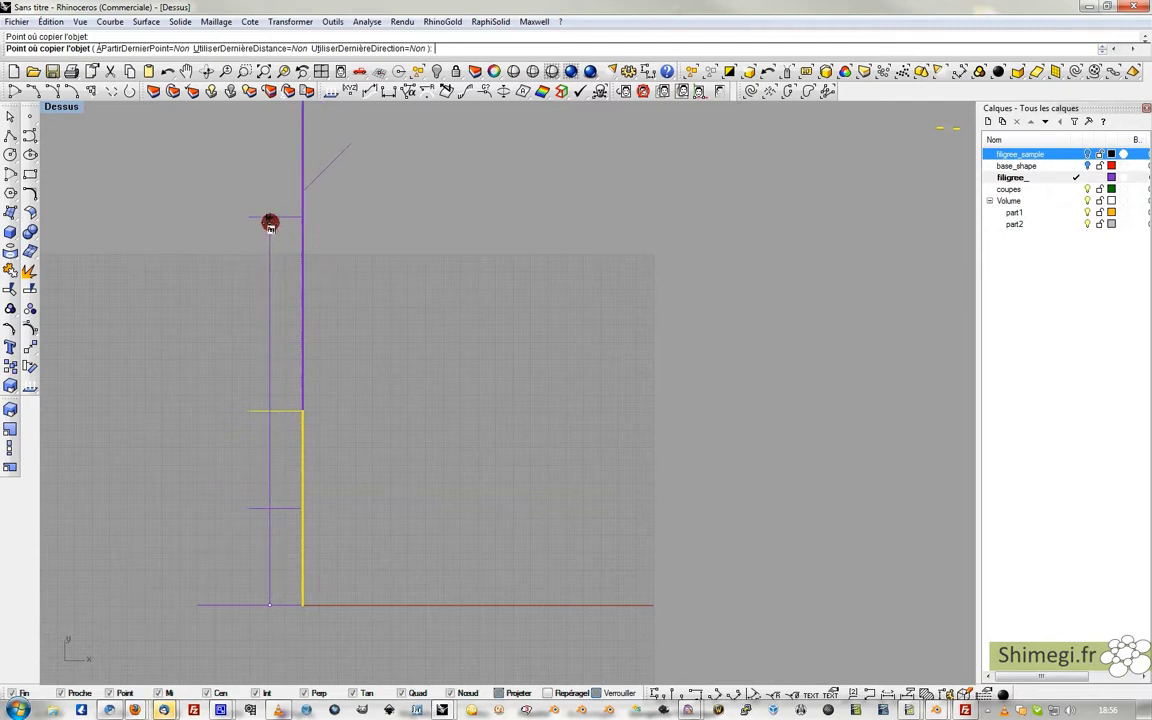
left_click(269, 222)
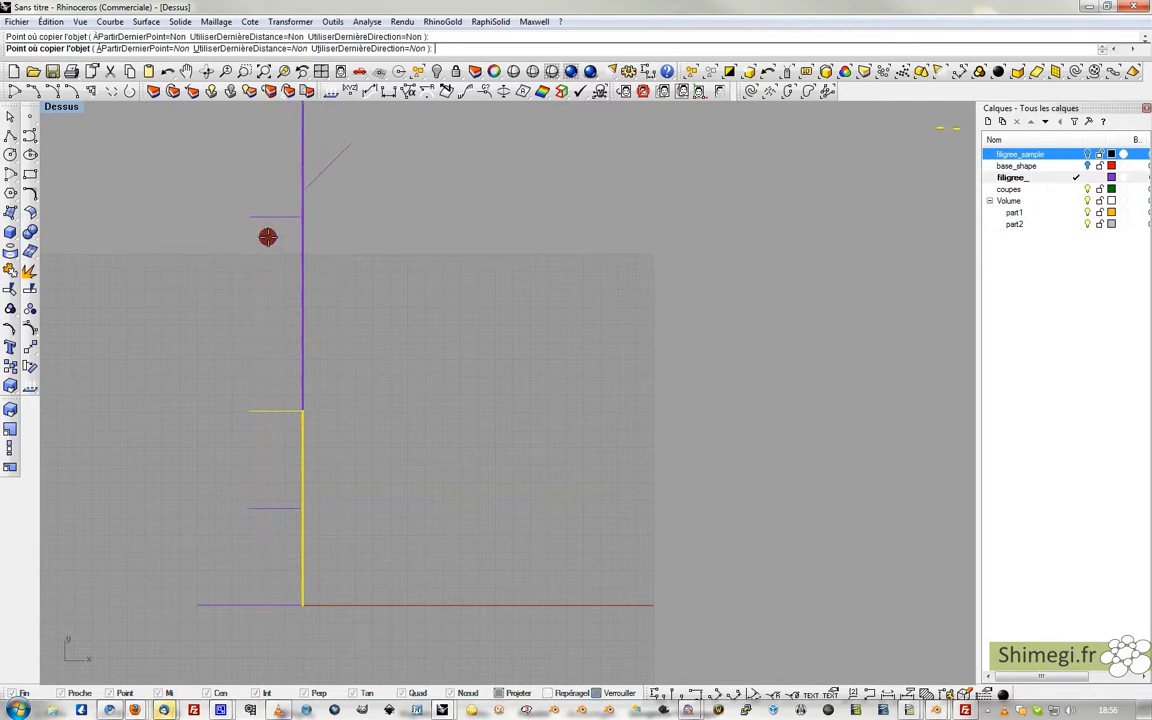
right_click(267, 236)
Draw a horizontal cutting line through the guide's bend and shift it so it crosses the full width of the wire.
left_click_drag(318, 182, 278, 184)
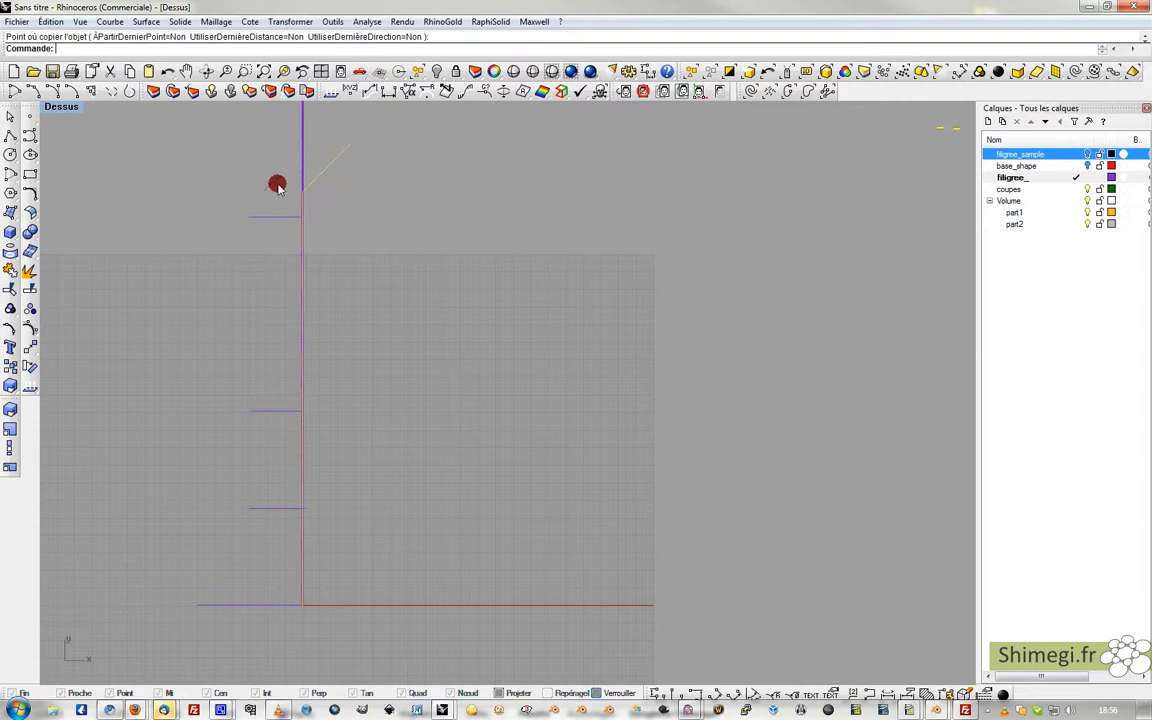
left_click(15, 135)
scroll(330, 202, "up", 5)
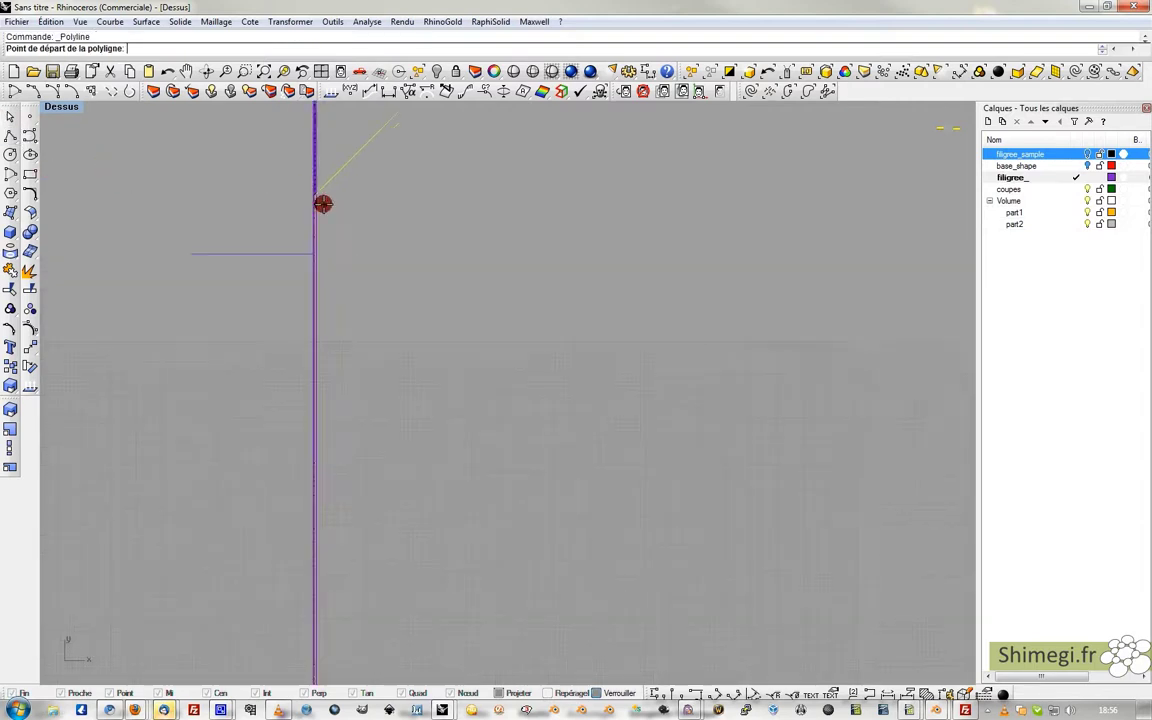
scroll(322, 204, "up", 4)
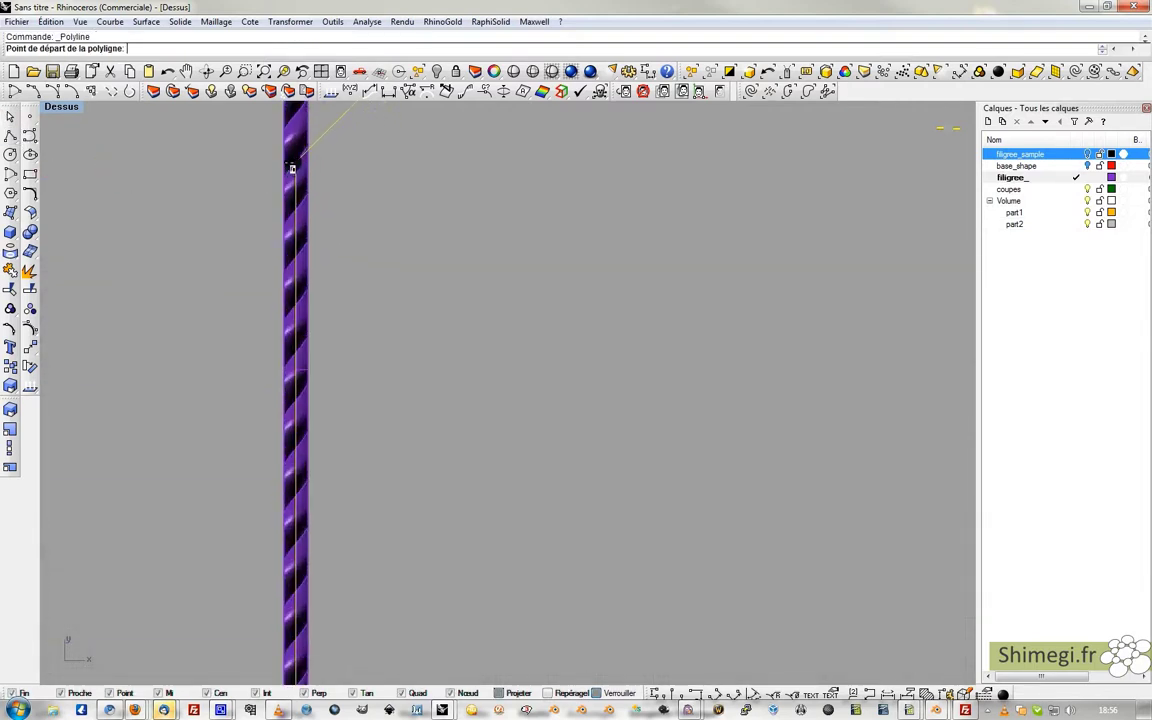
left_click(296, 160)
left_click(79, 162)
right_click(80, 163)
left_click_drag(106, 162, 164, 162)
Trim off the portion of the wire just above the cutting line and dismiss the command's warning.
left_click(10, 288)
left_click(289, 126)
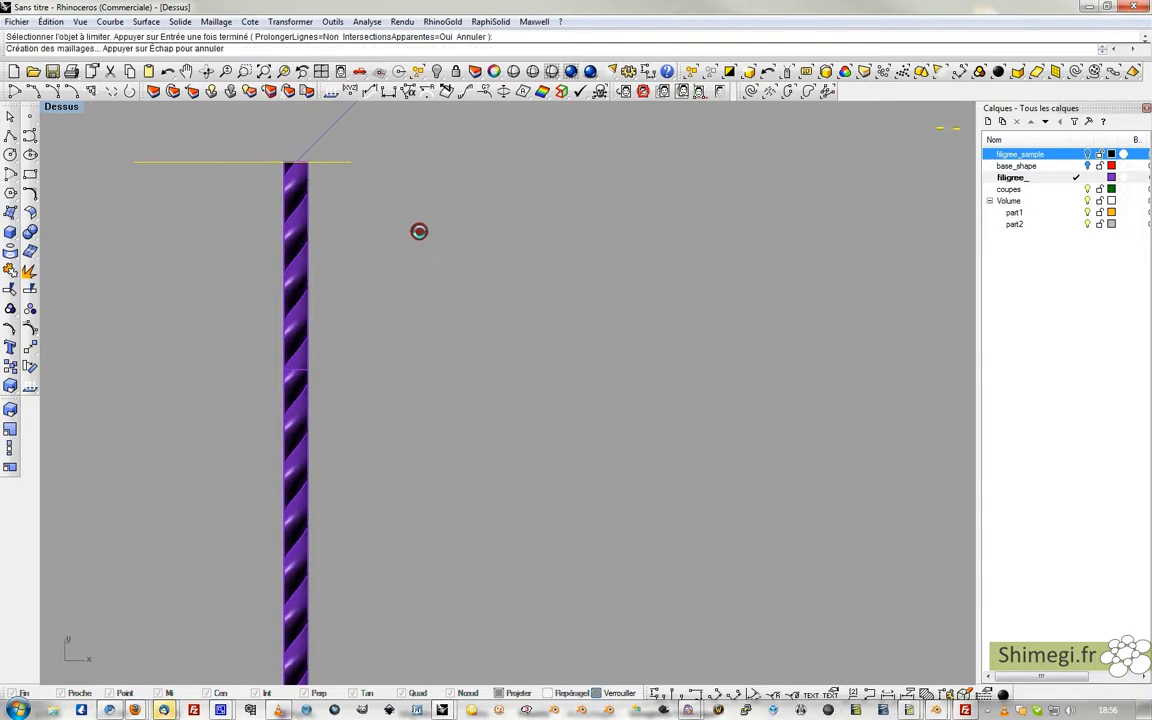
key("Return")
left_click(590, 400)
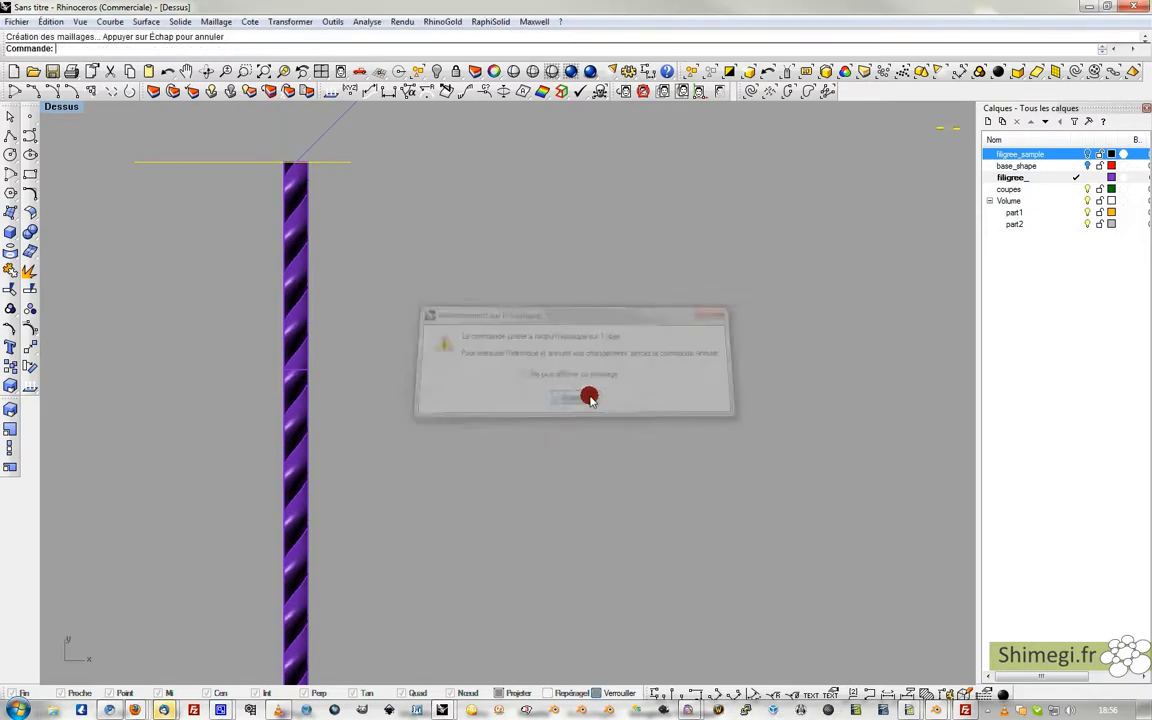
Delete the leftover wire section and its marker line above the guide's bend.
scroll(578, 391, "down", 3)
right_click_drag(578, 391, 388, 337)
scroll(388, 337, "down", 2)
scroll(365, 320, "down", 5)
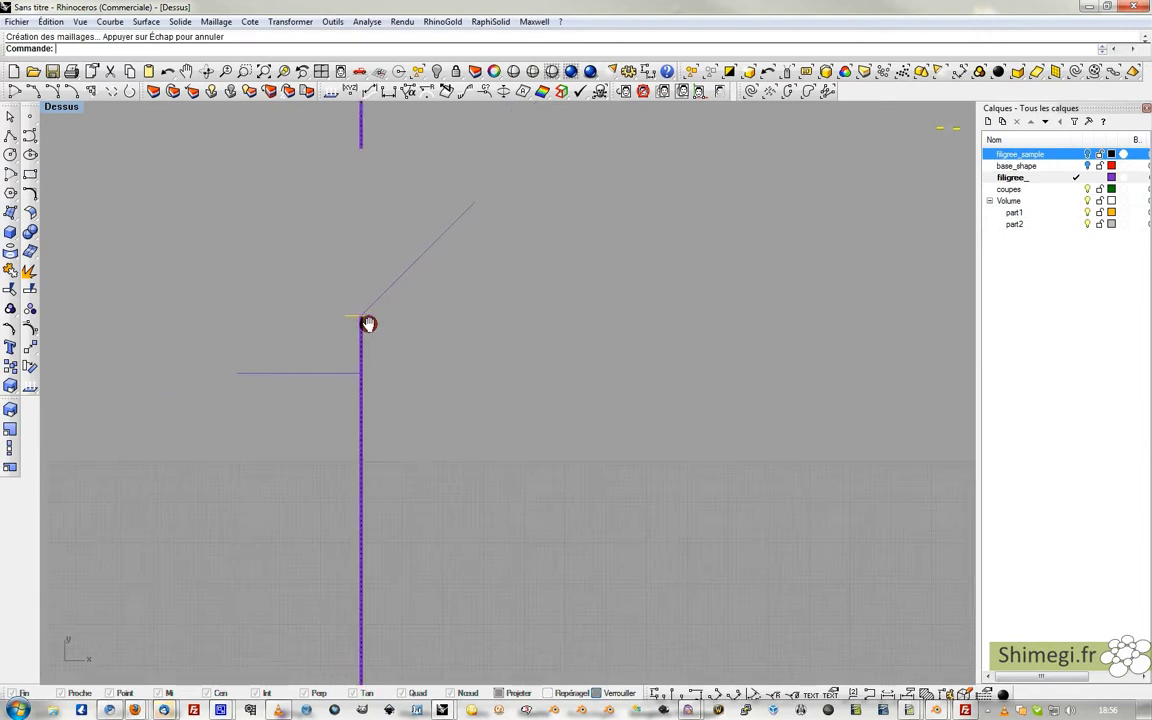
scroll(349, 251, "down", 4)
right_click_drag(346, 289, 339, 334)
left_click_drag(249, 134, 413, 285)
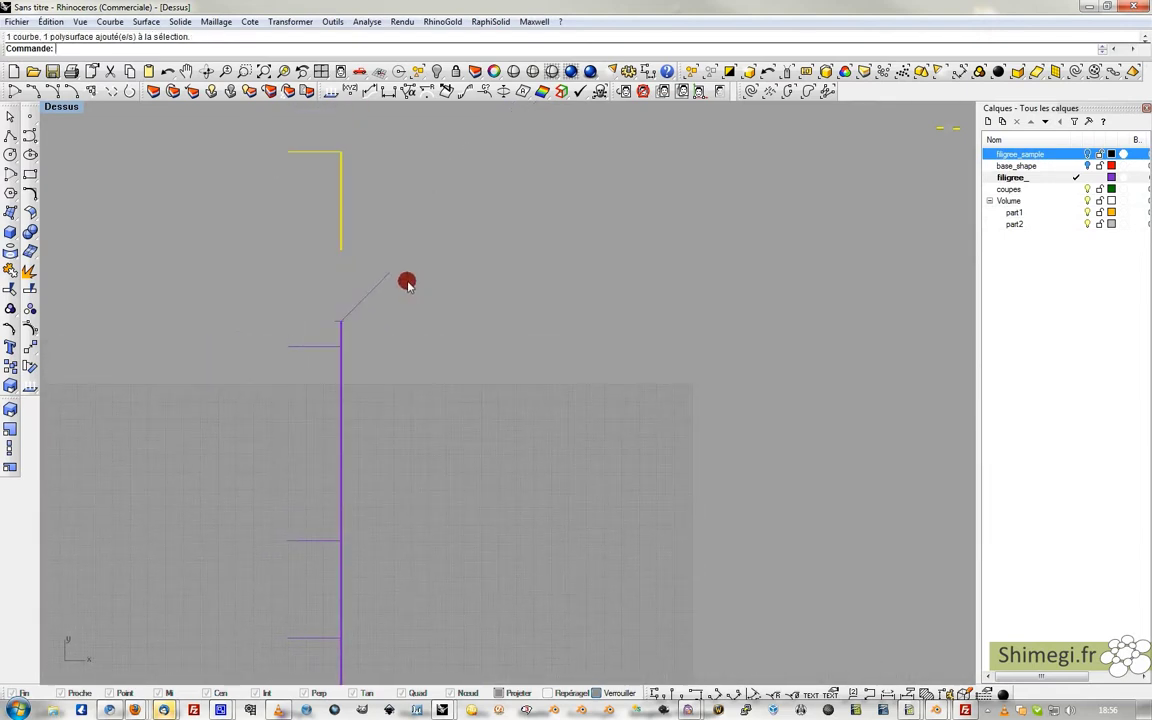
key("Delete")
Select all remaining wire sections and join them into one continuous wire.
left_click(1017, 73)
left_click(10, 269)
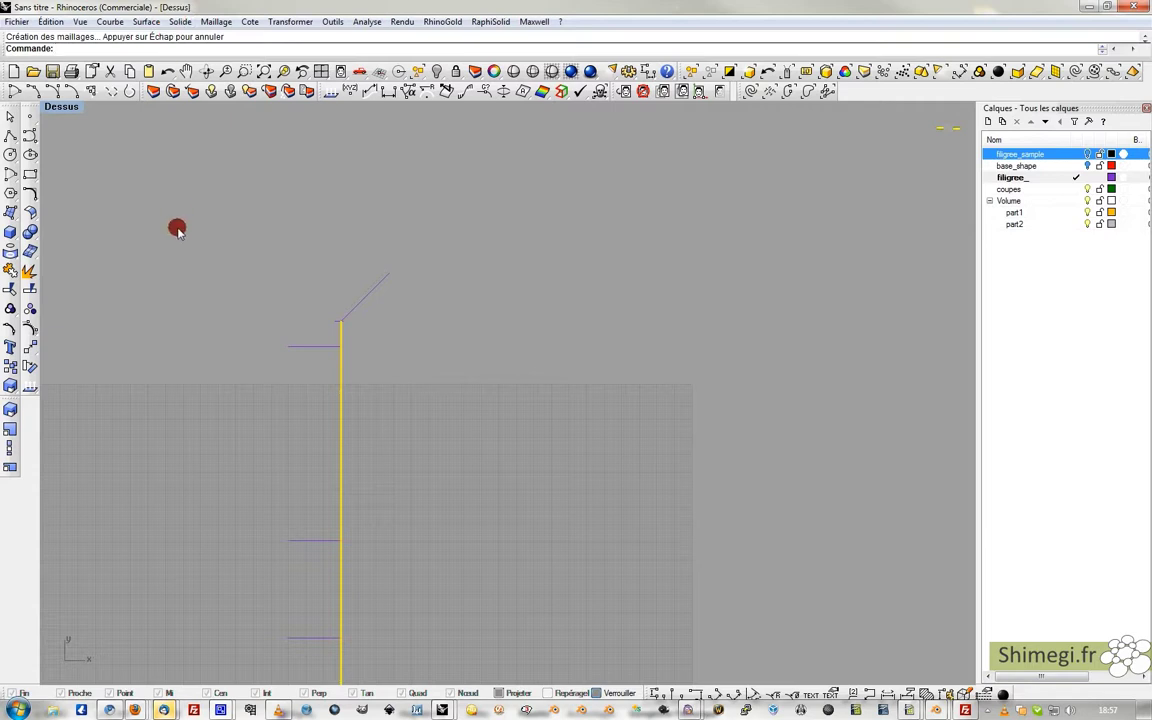
scroll(180, 236, "down", 4)
scroll(222, 354, "up", 3)
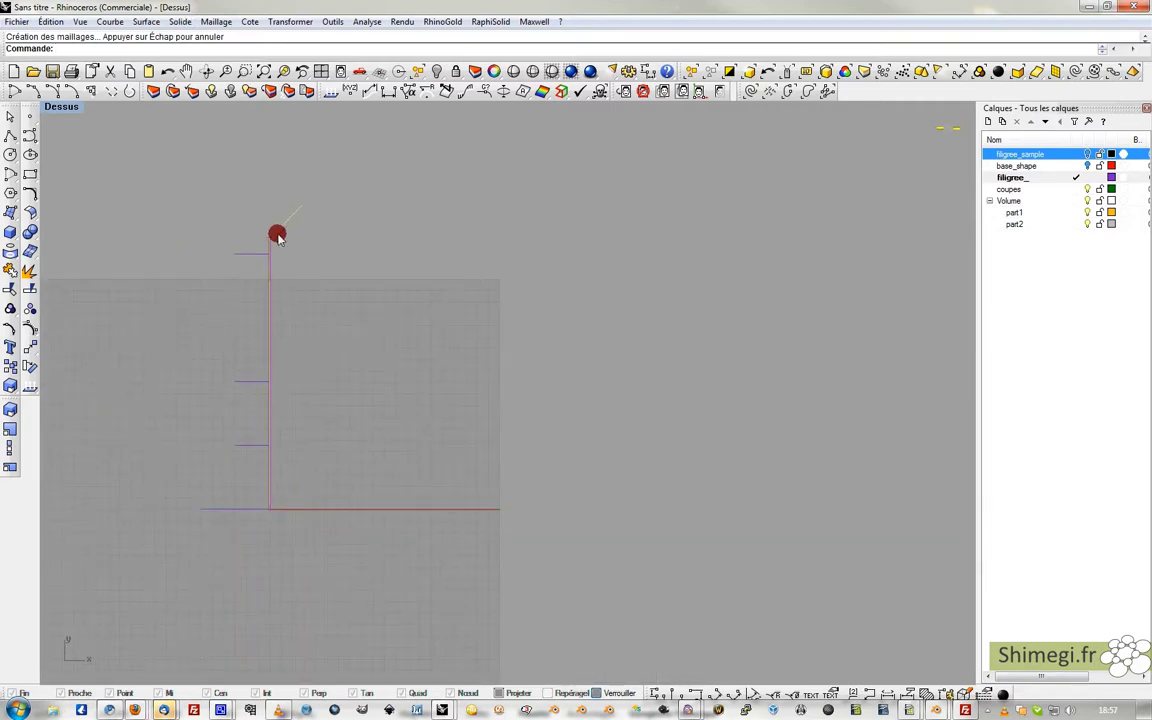
Select all the curves except the guide polyline and delete the marker and cutting lines.
left_click(699, 177)
left_click(1076, 72)
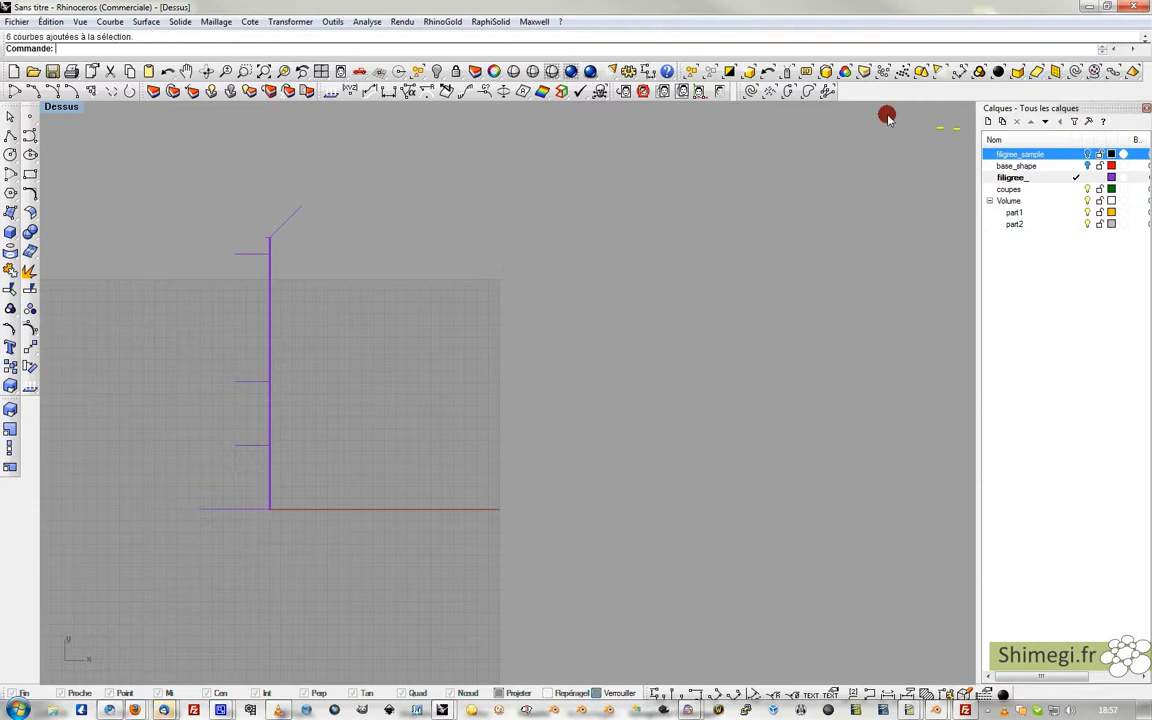
left_click(277, 229, "ctrl")
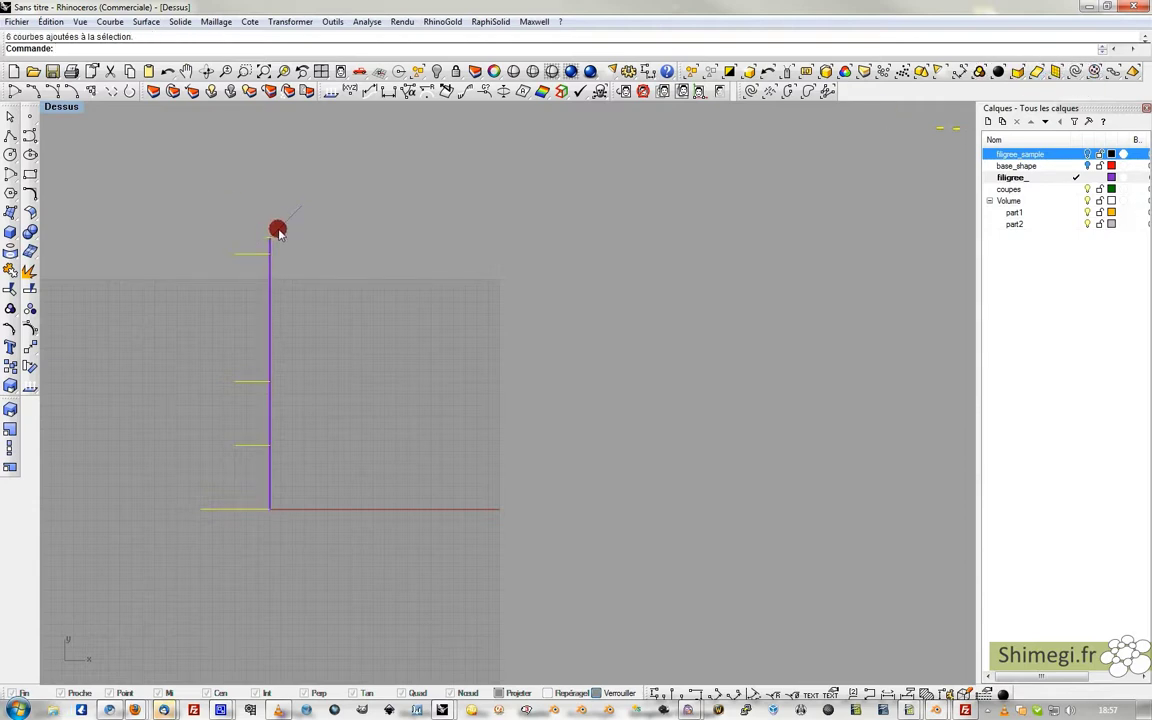
key("Delete")
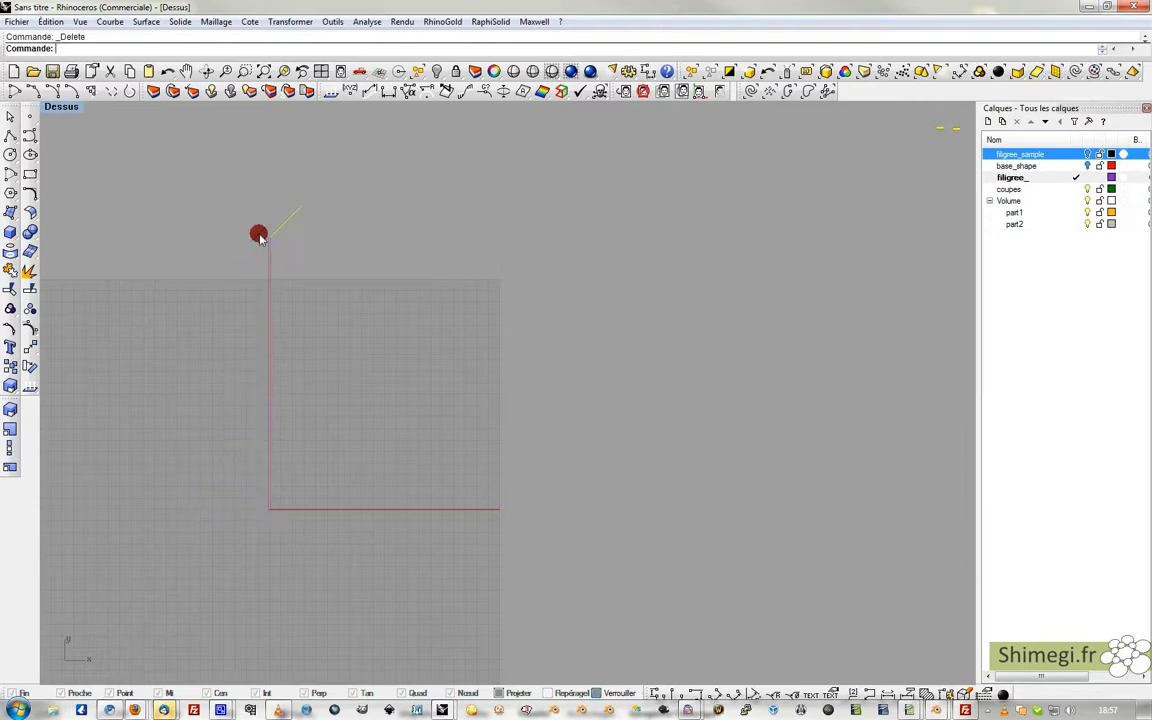
Explode the guide polyline and delete its diagonal segment, keeping only the straight segment along the wire.
left_click(29, 273)
left_click(254, 237)
right_click(254, 237)
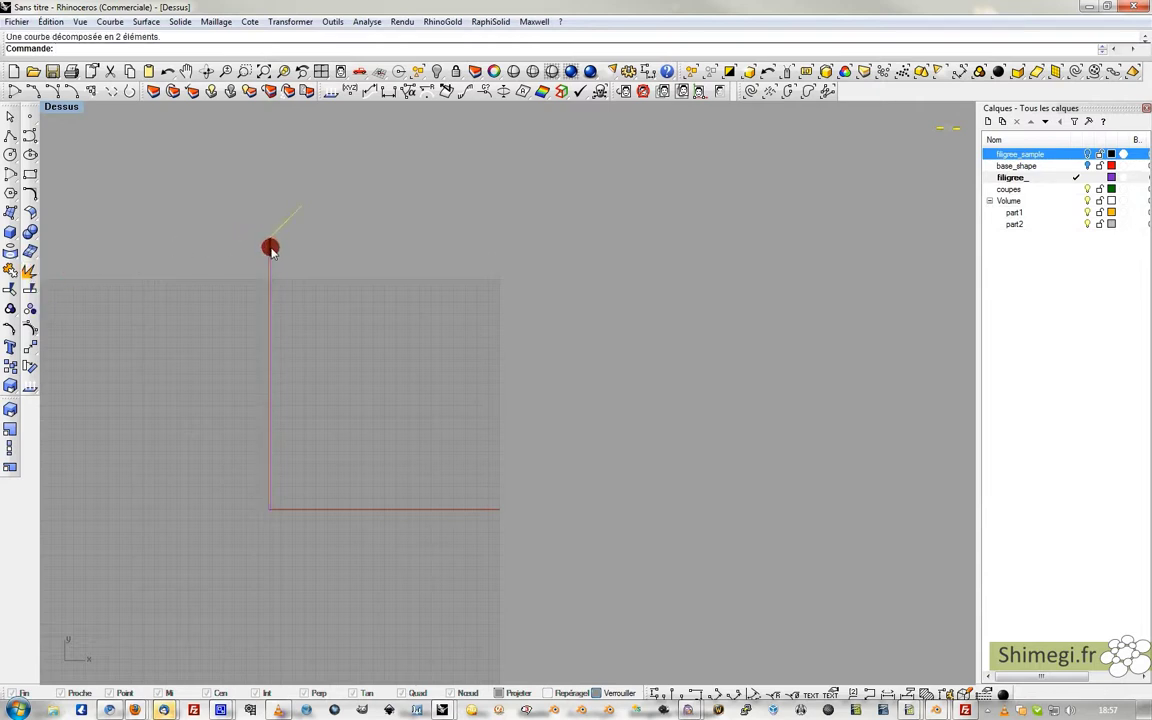
left_click(269, 248, "ctrl")
key("Delete")
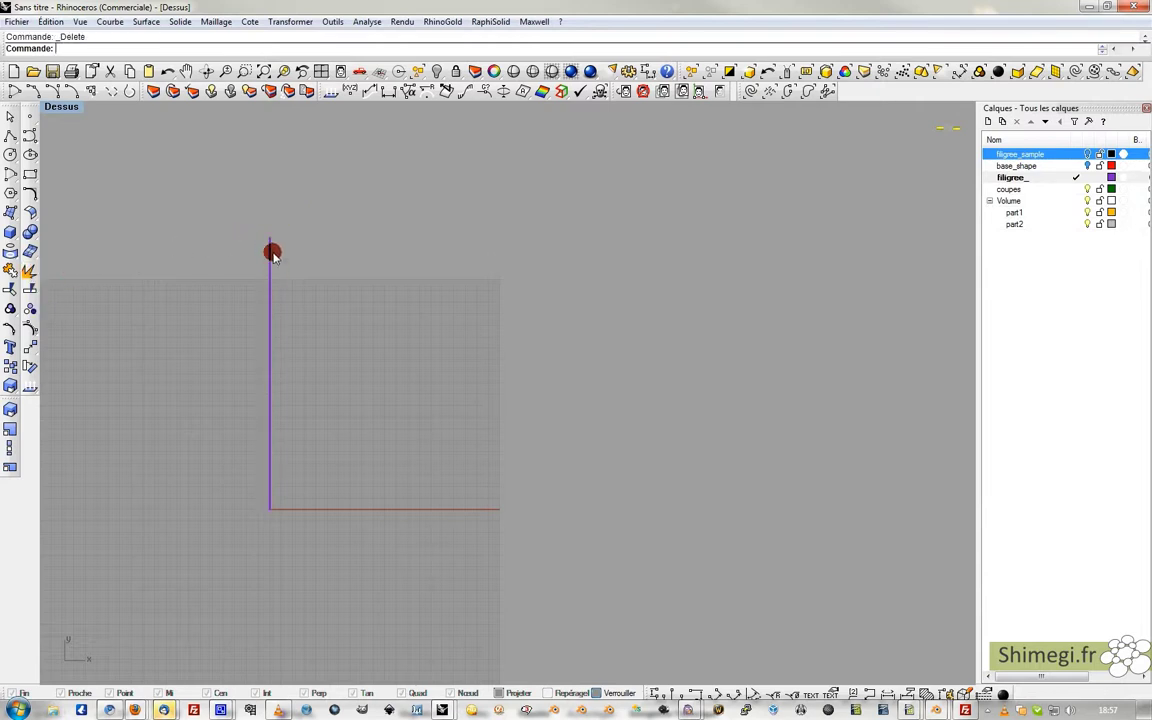
Move the straight guide line in the front view from the origin (0) vertically down to just inside the wire's lower edge.
left_click(269, 243)
left_click(298, 280)
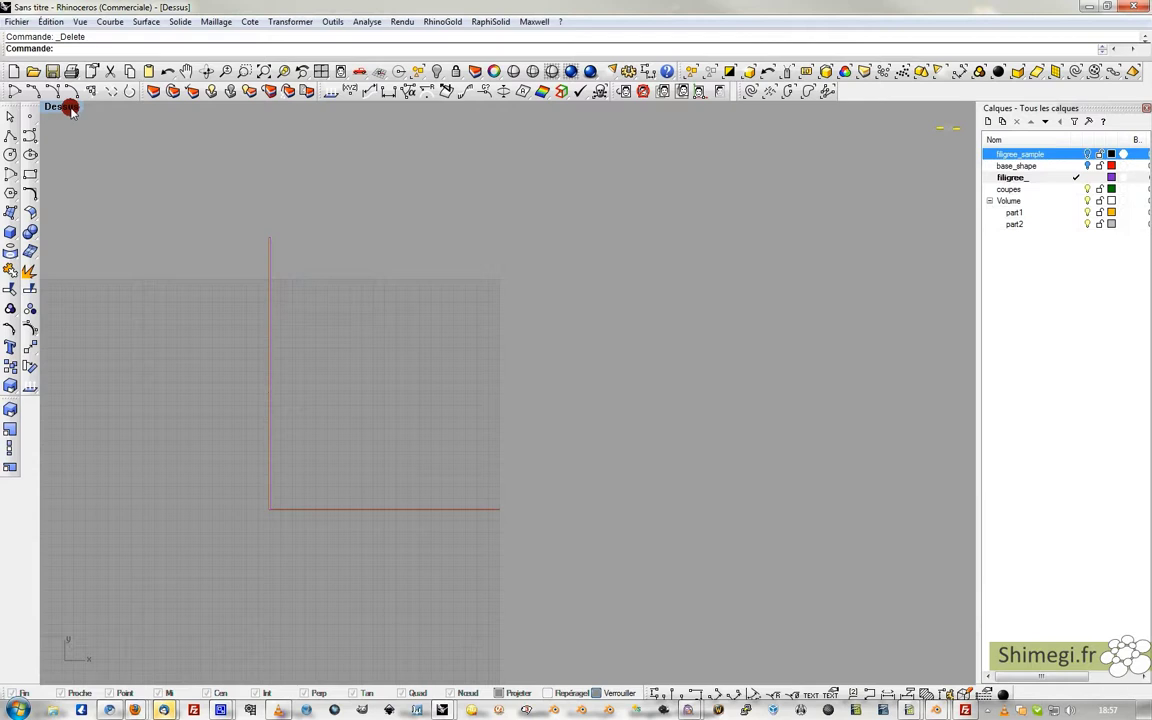
double_click(72, 107)
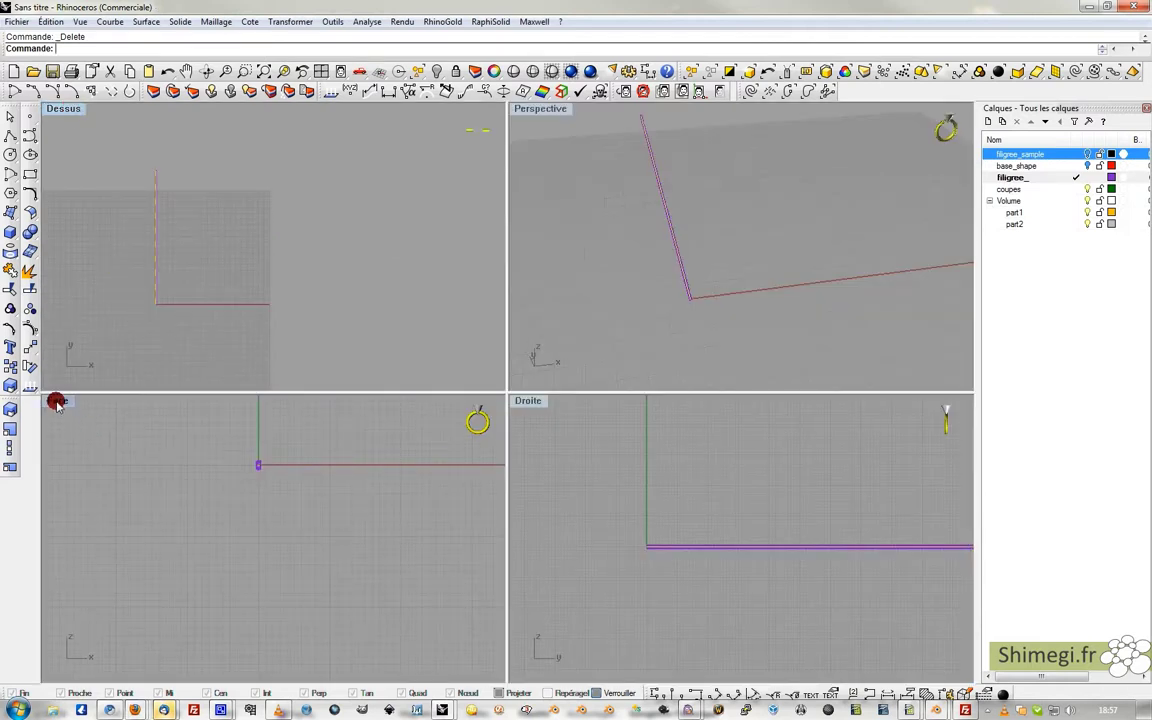
left_click(36, 346)
scroll(500, 203, "up", 5)
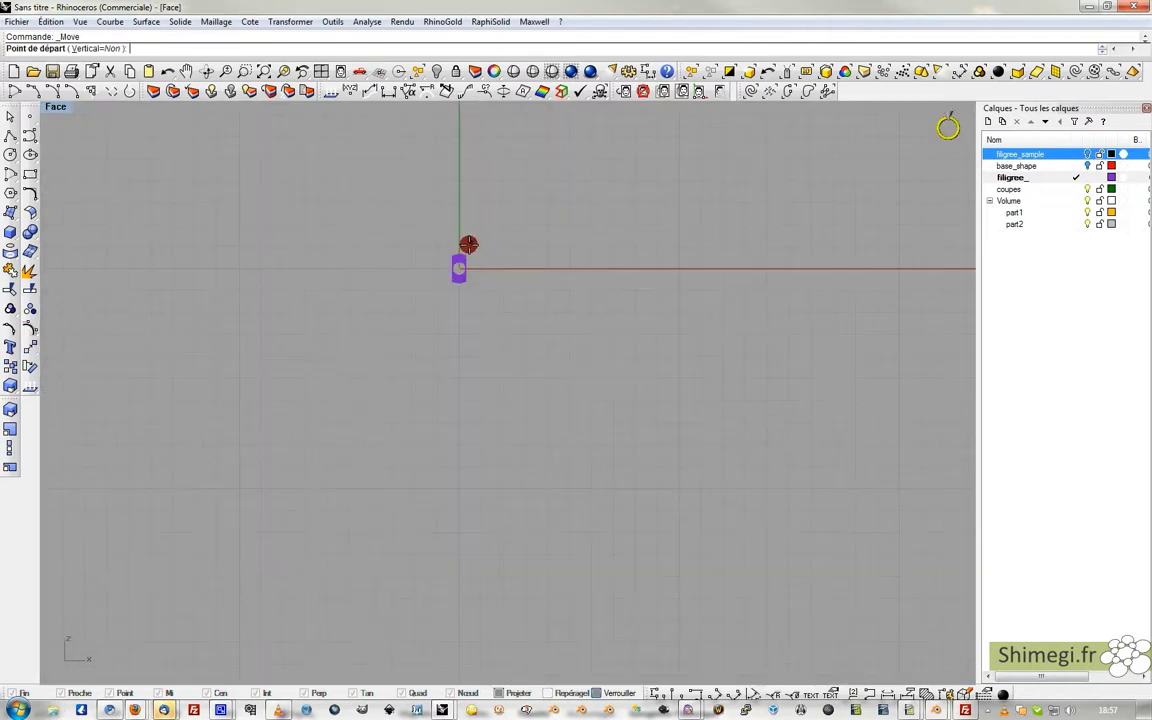
scroll(451, 274, "up", 5)
type("0")
key("Return")
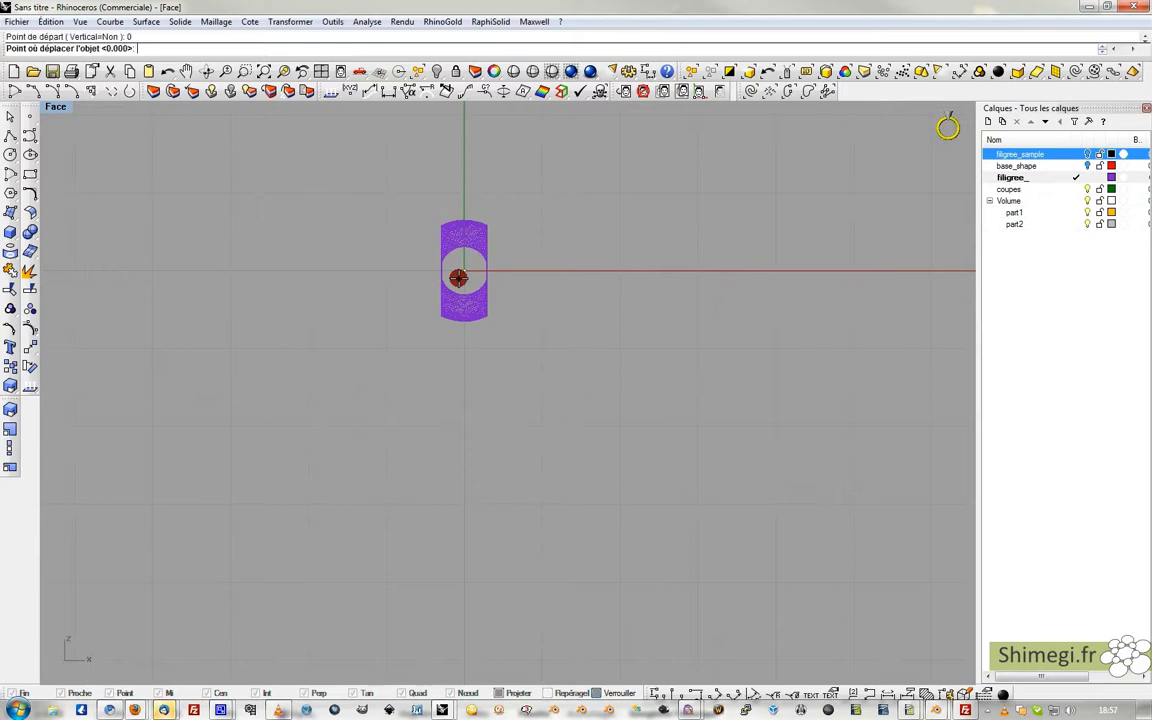
scroll(465, 294, "up", 3)
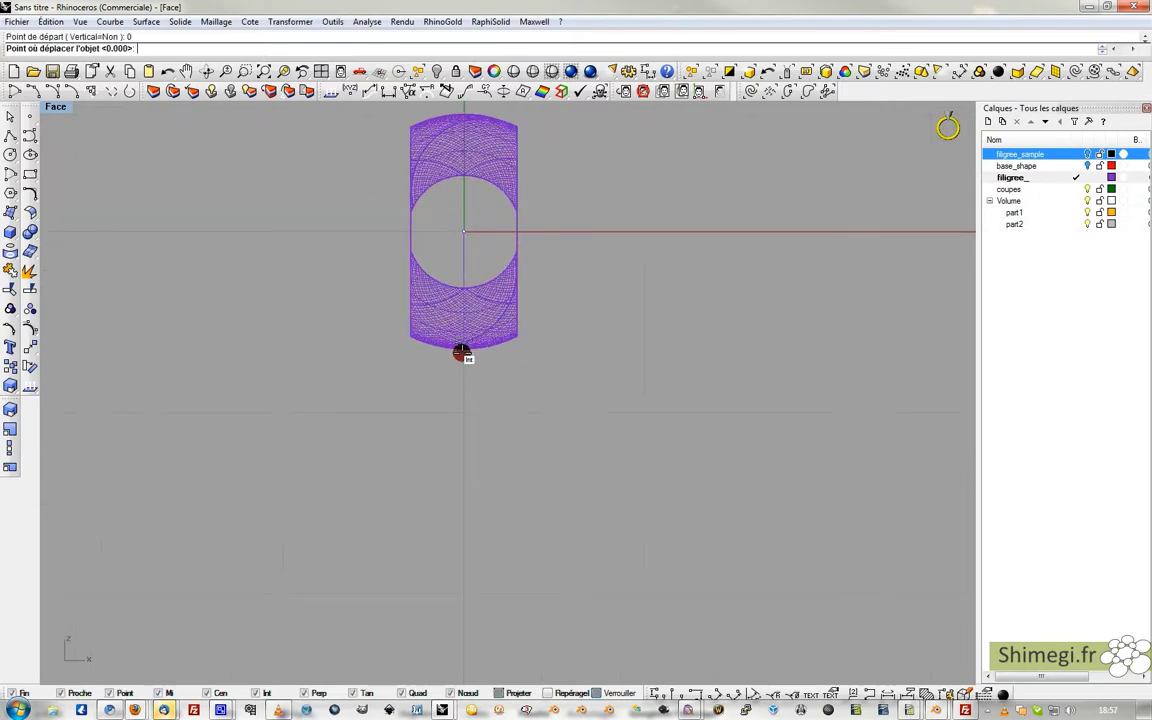
scroll(462, 357, "up", 5)
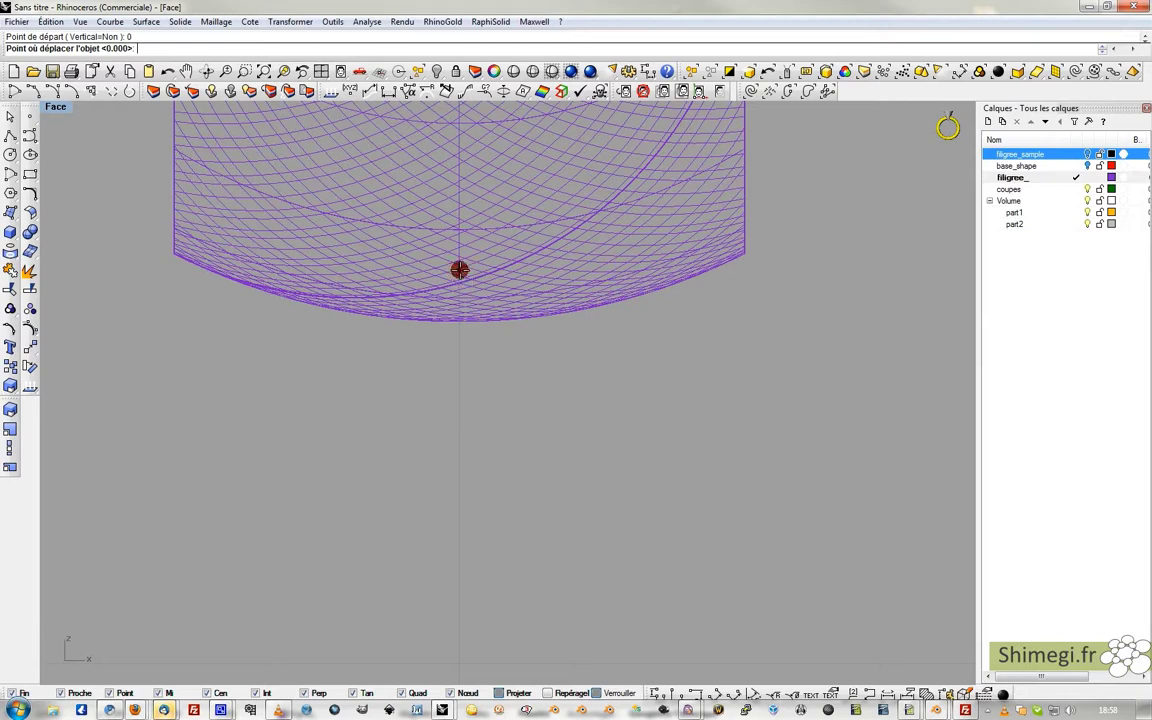
left_click(459, 270)
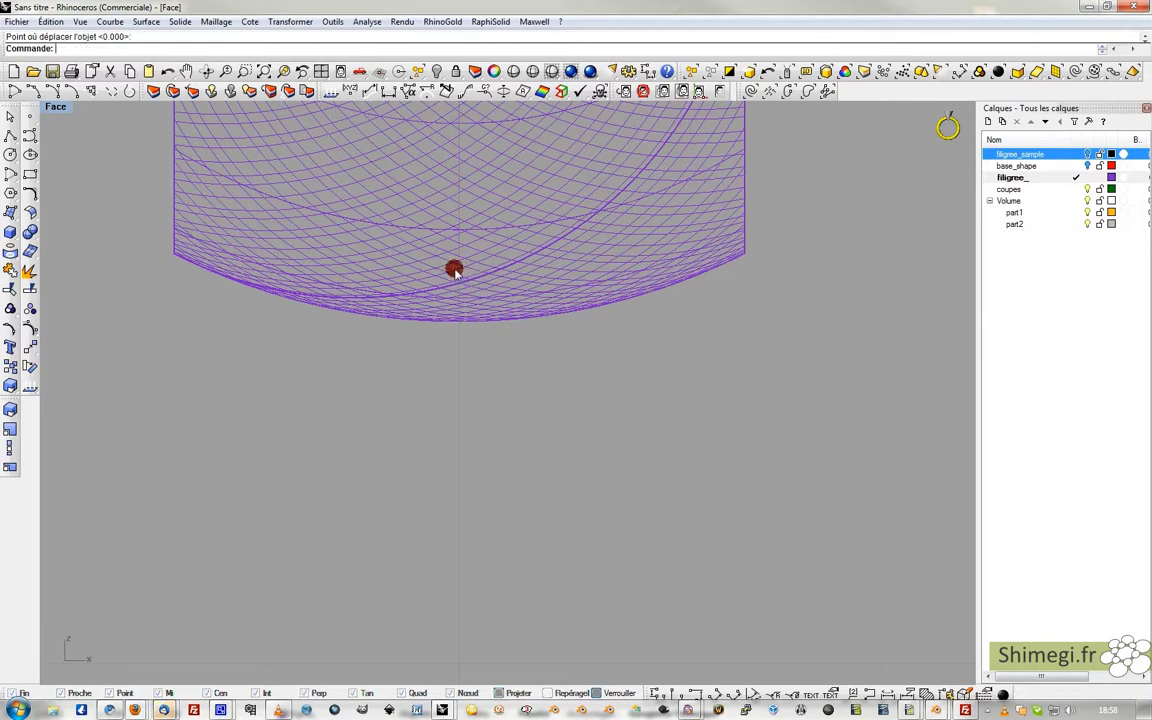
left_click(10, 134)
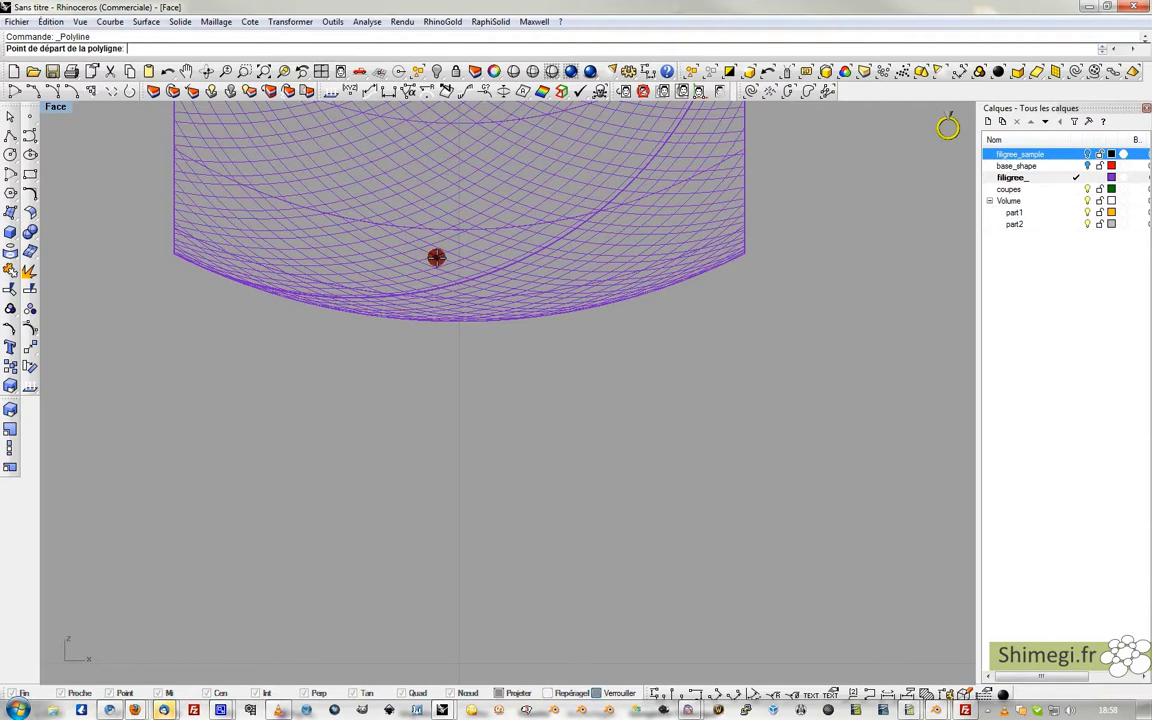
key("Escape")
Restore the four-view layout and show the base_shape layer with its surface and S-shaped curve.
double_click(55, 107)
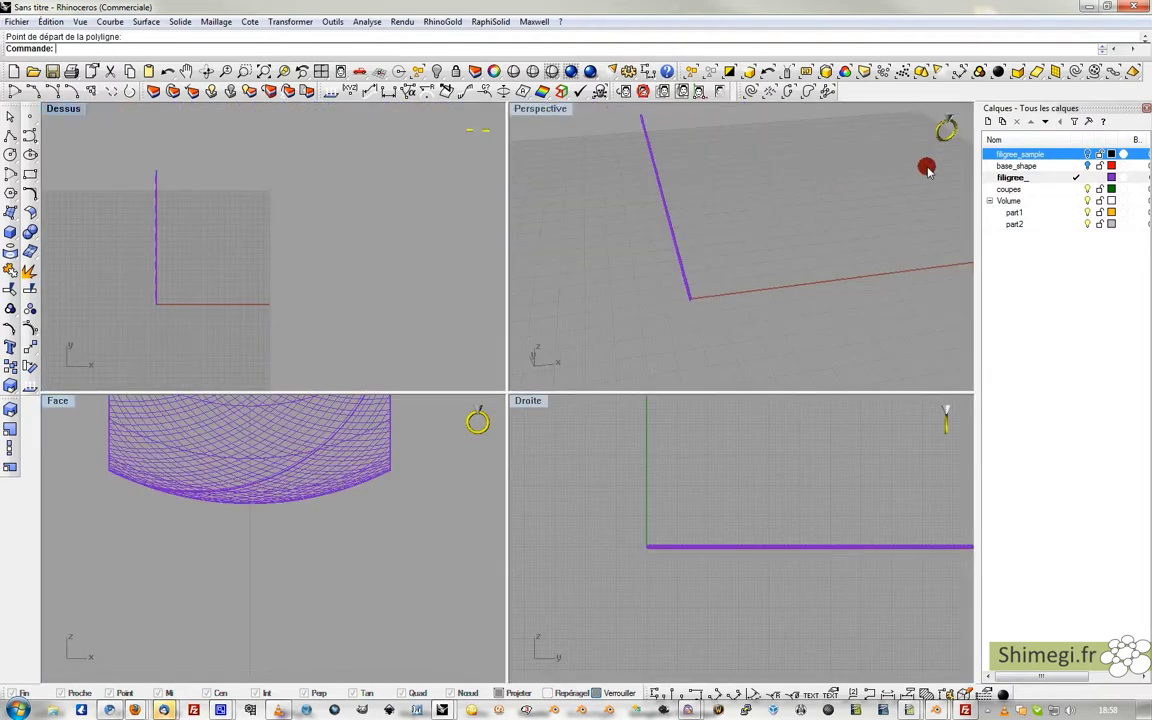
left_click(1086, 166)
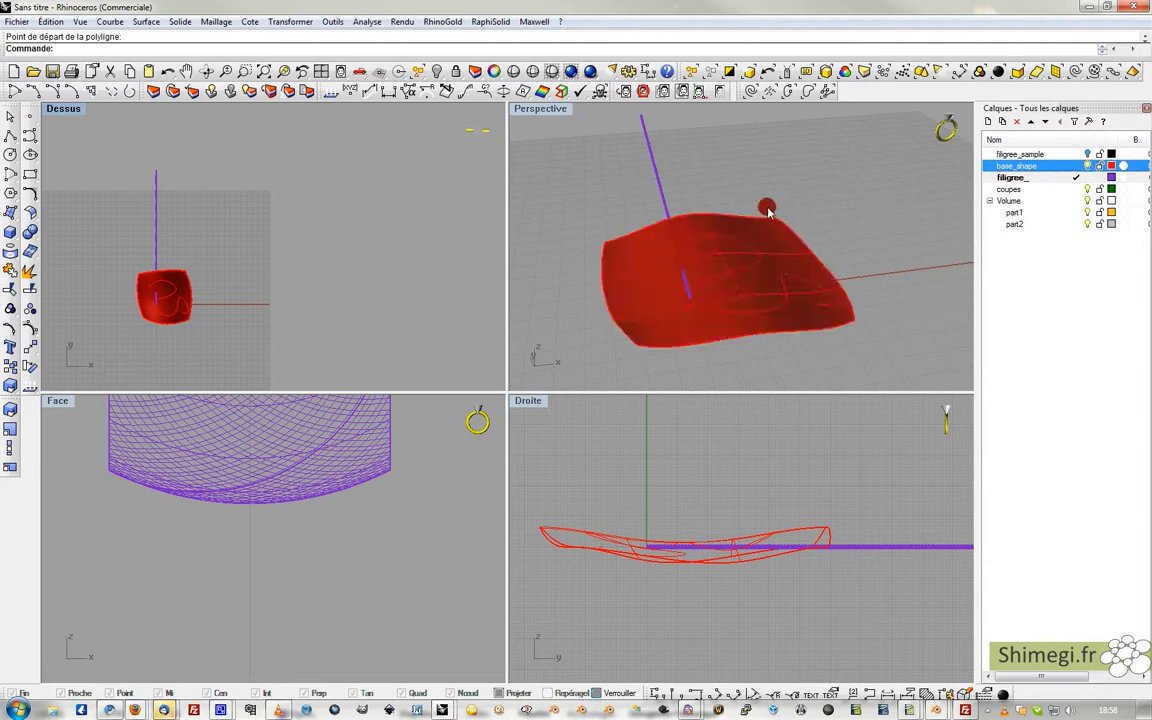
left_click(715, 174)
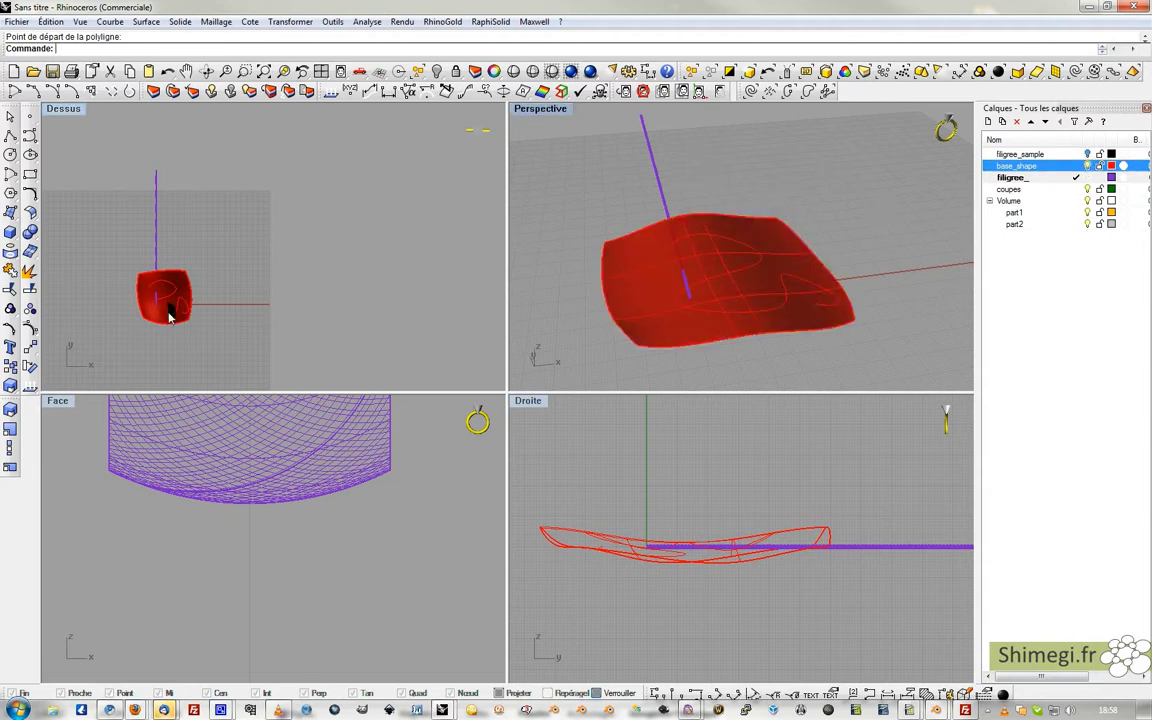
Flow a copy of the twisted wire from the straight guide line onto the S-shaped curve on the base surface, without Rigid or Stretch.
left_click(28, 350)
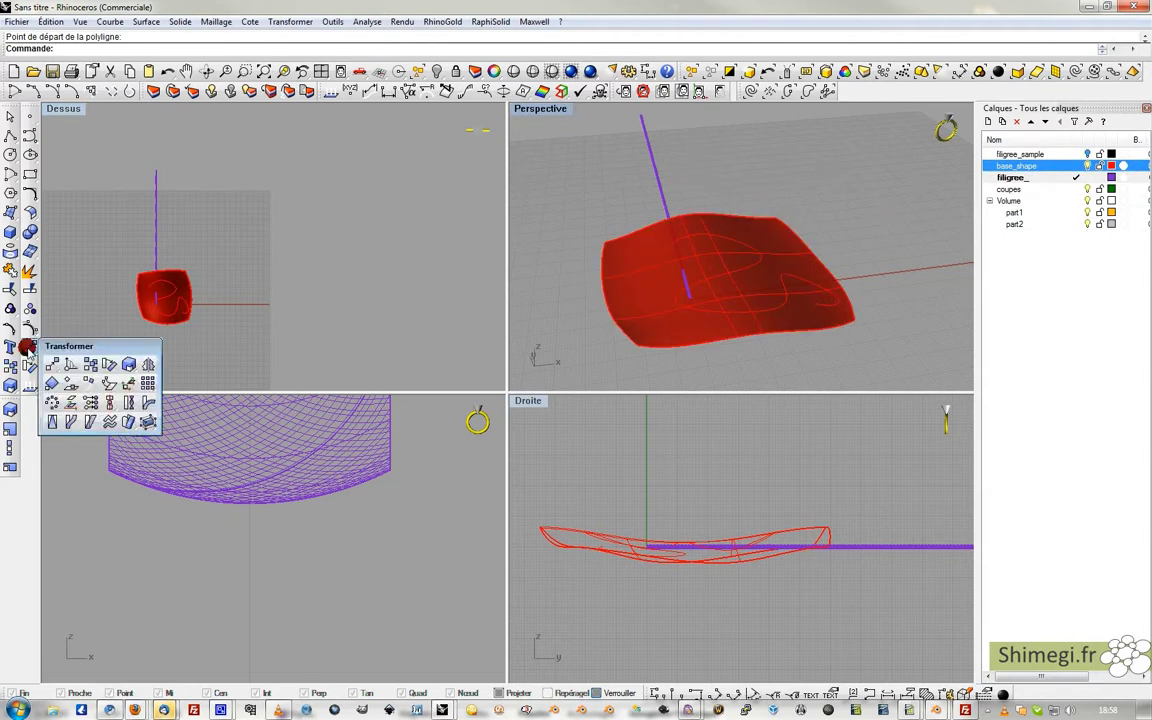
left_click(130, 421)
left_click_drag(162, 421, 250, 318)
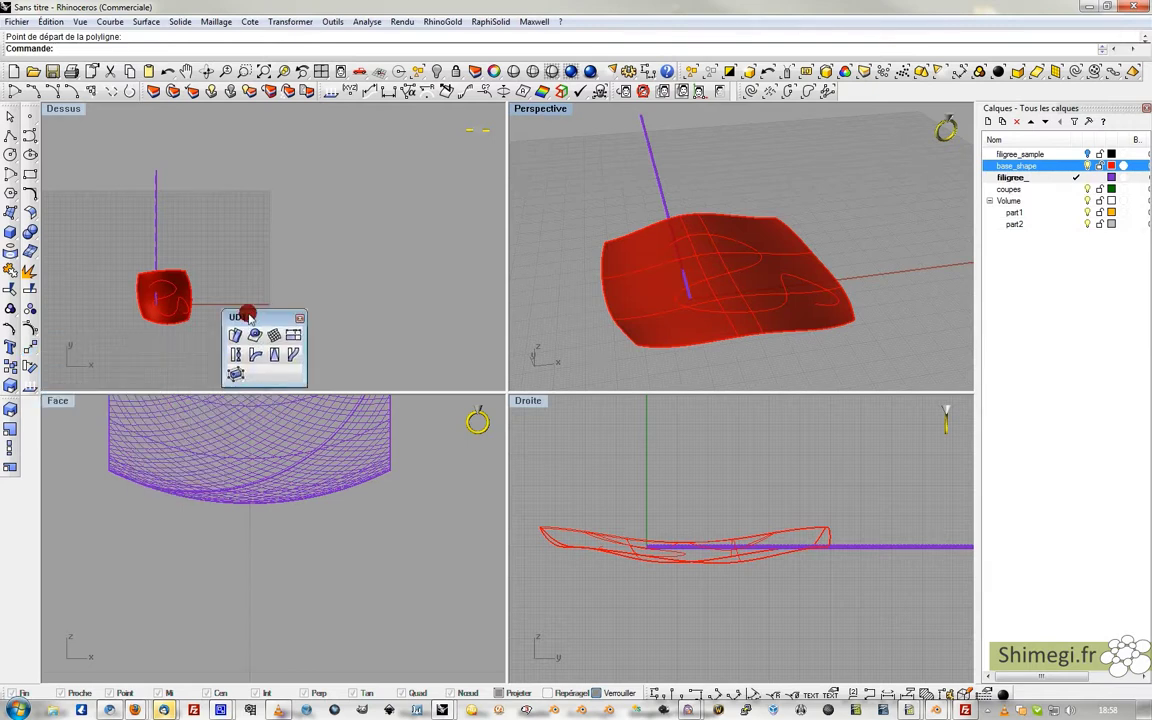
left_click(291, 354)
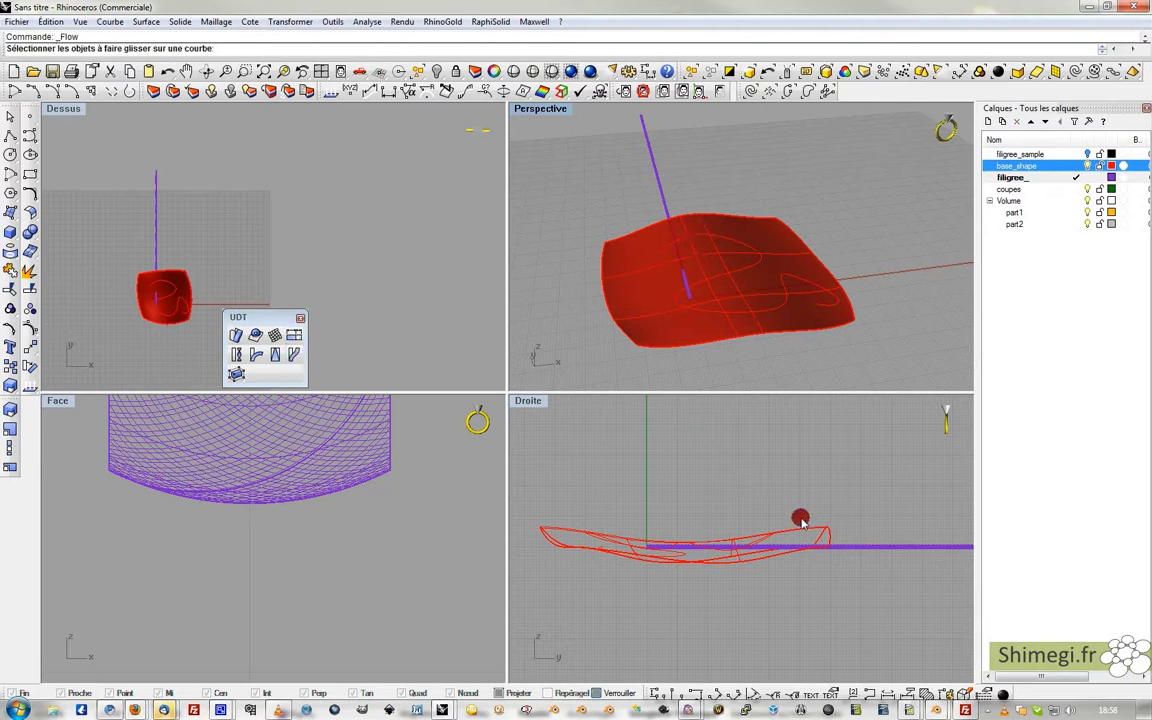
left_click(843, 546)
left_click(842, 545)
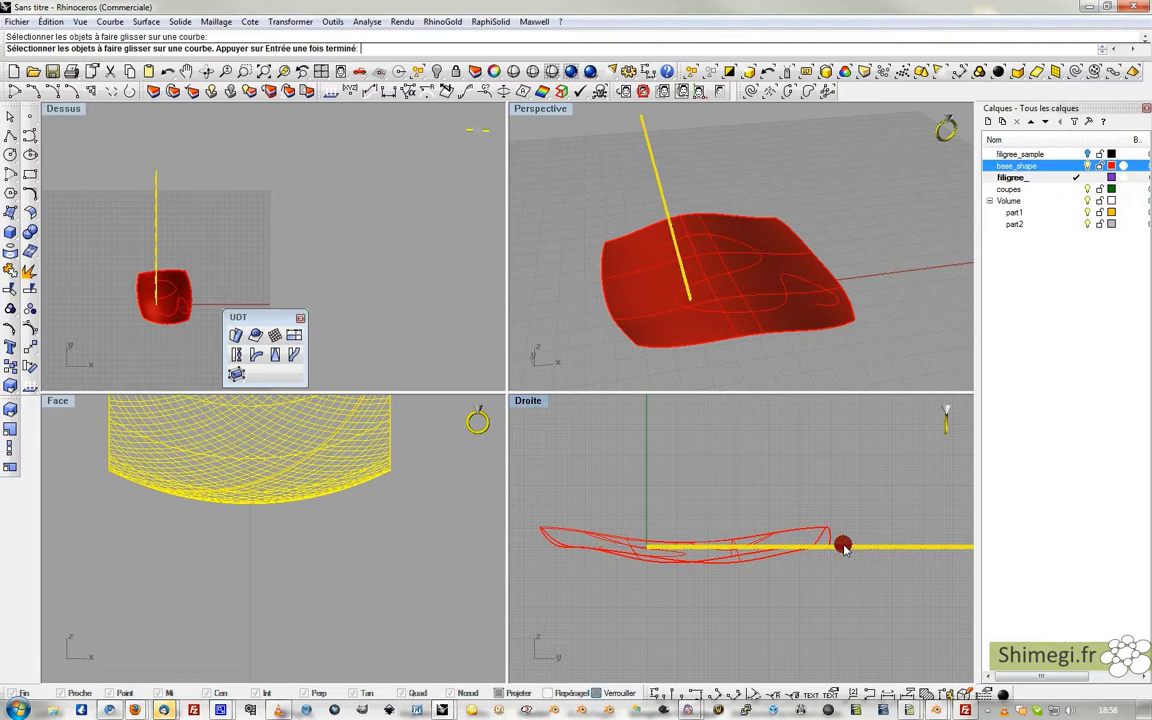
key("Return")
scroll(657, 550, "up", 8)
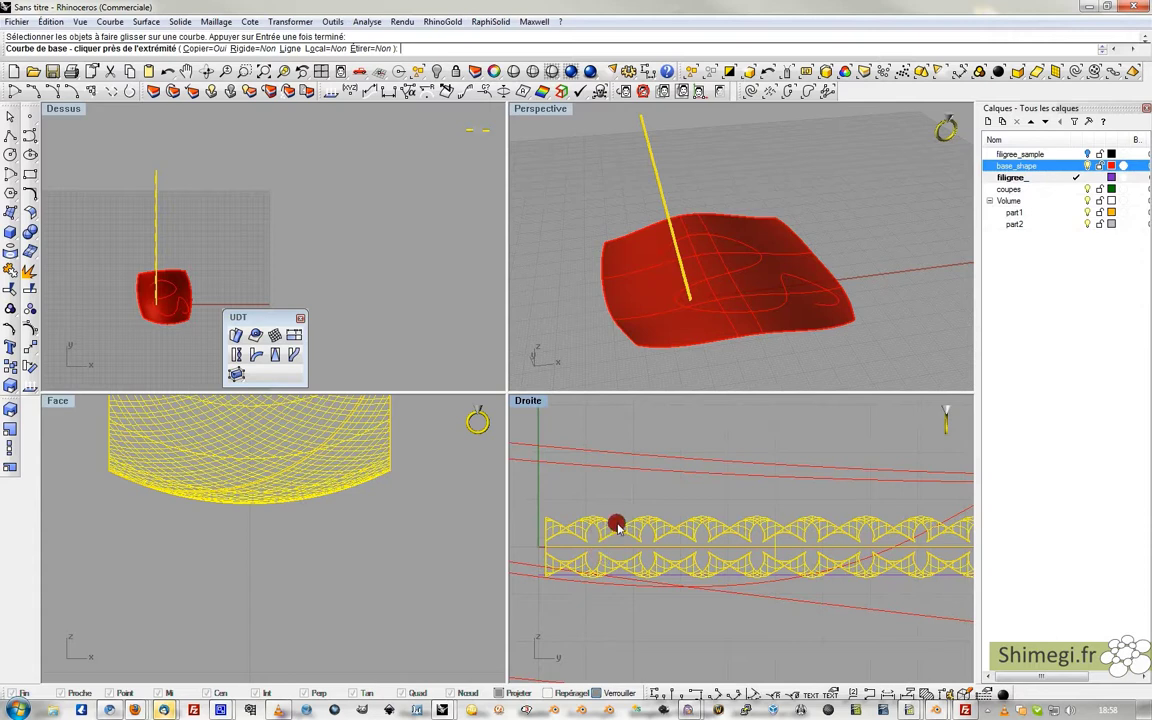
left_click(621, 573)
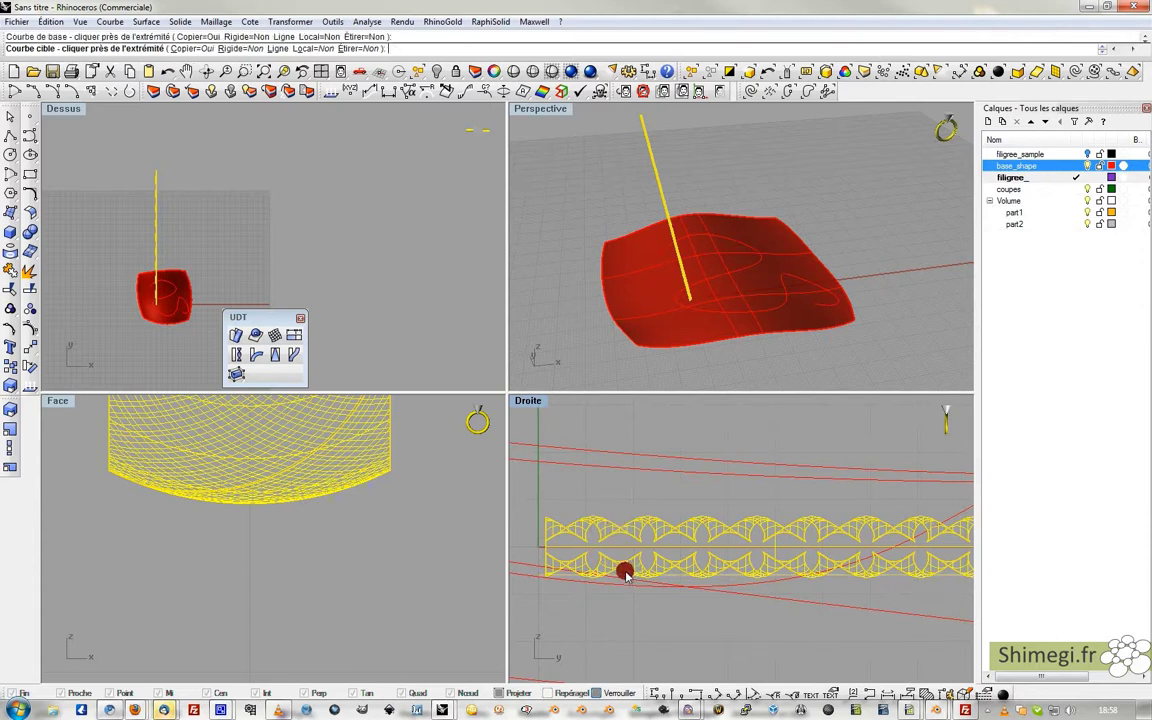
left_click(666, 251)
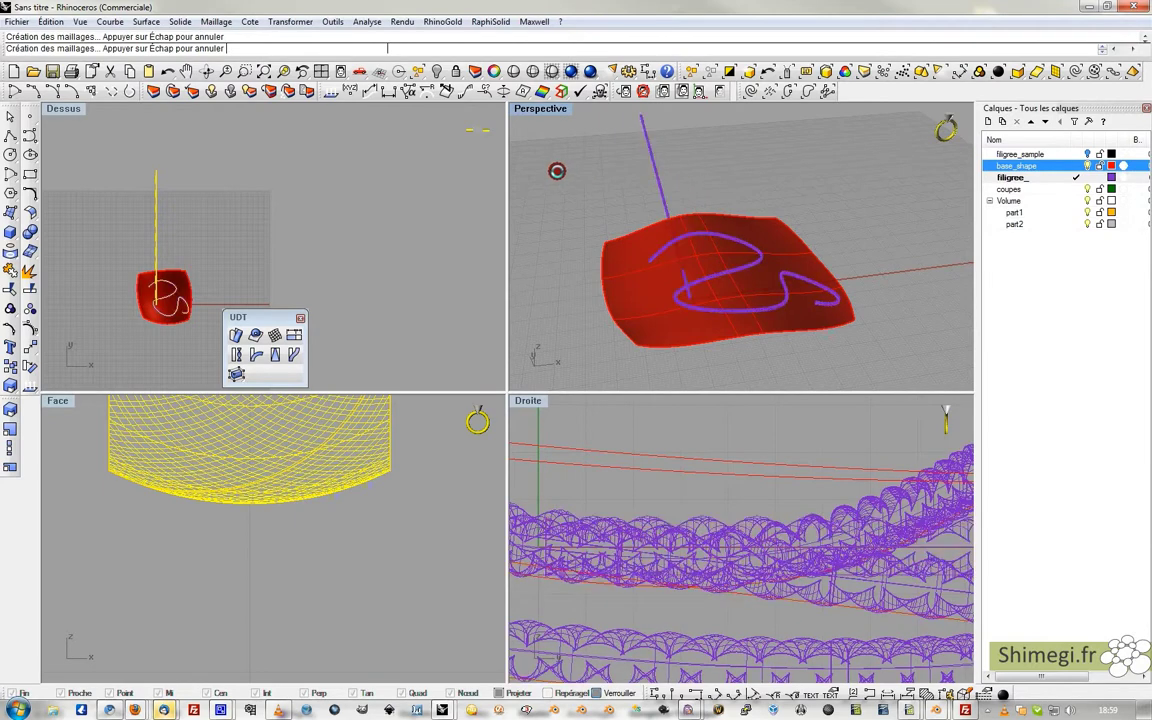
Maximize the perspective view and move the wire flowed along the S-curve onto a new layer named final_filigree.
double_click(543, 109)
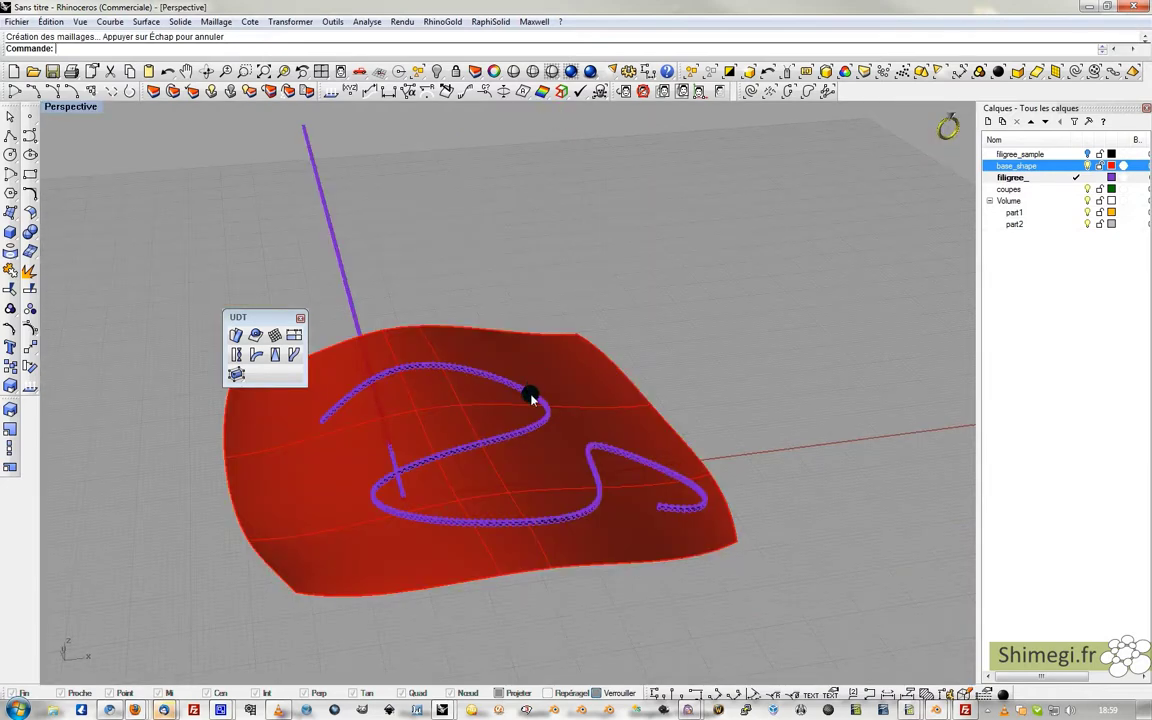
left_click(531, 397)
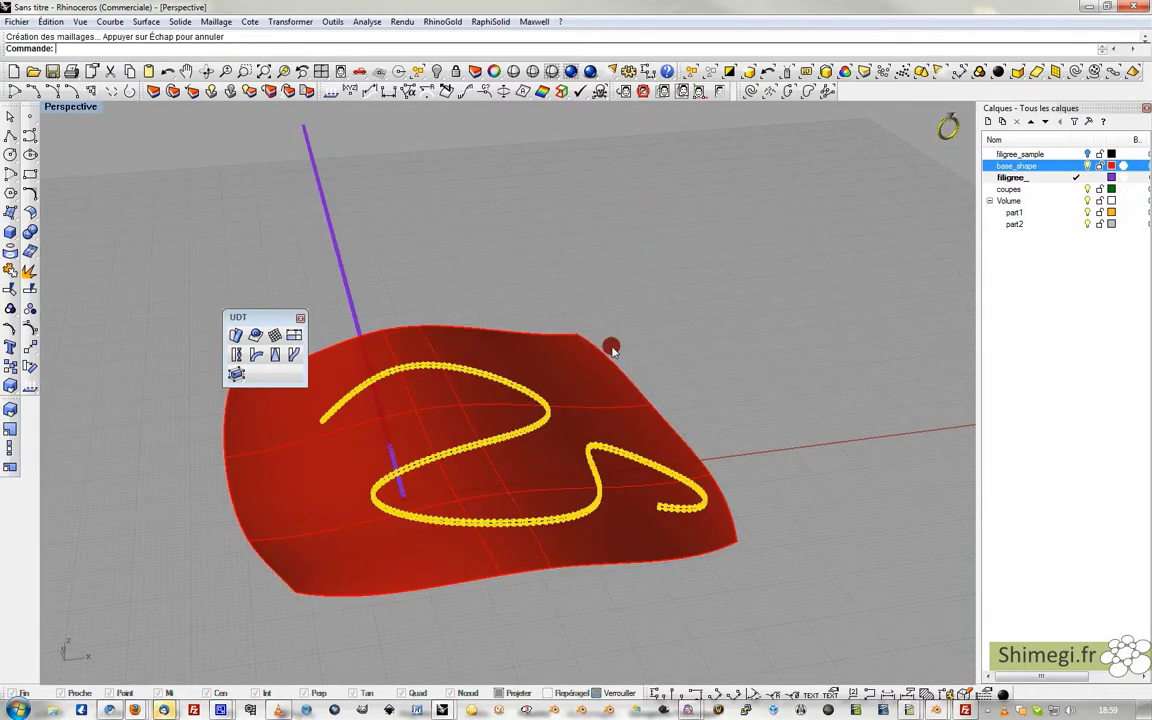
right_click(1013, 166)
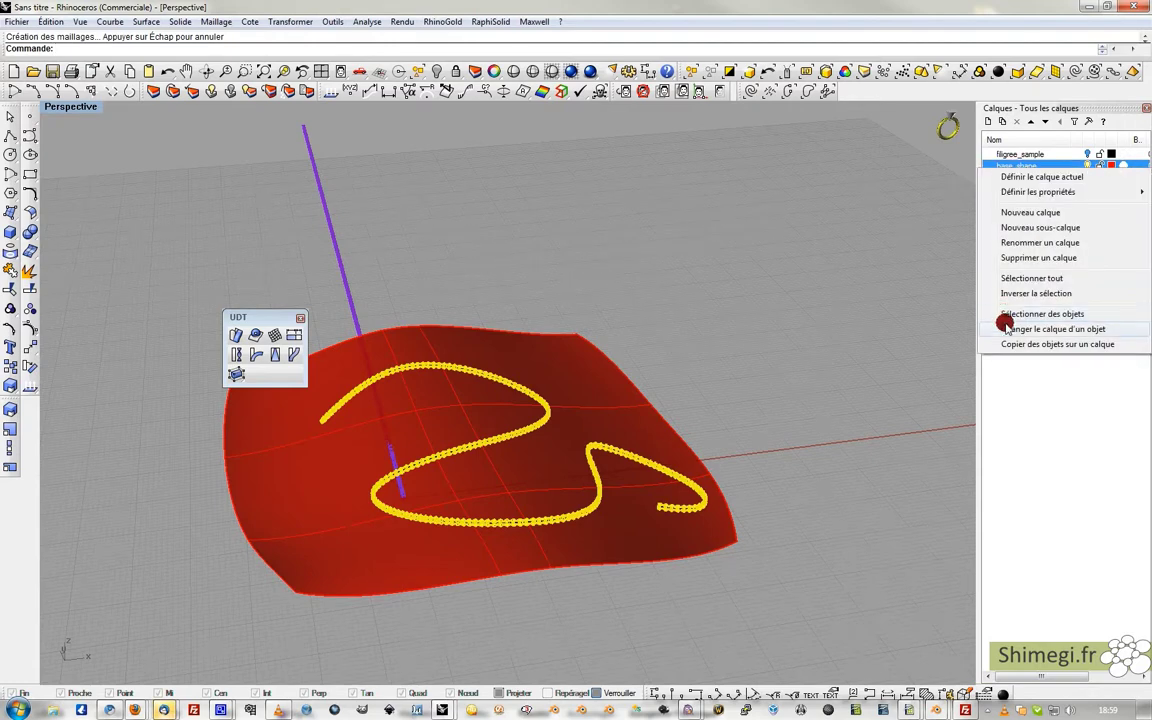
left_click(864, 12)
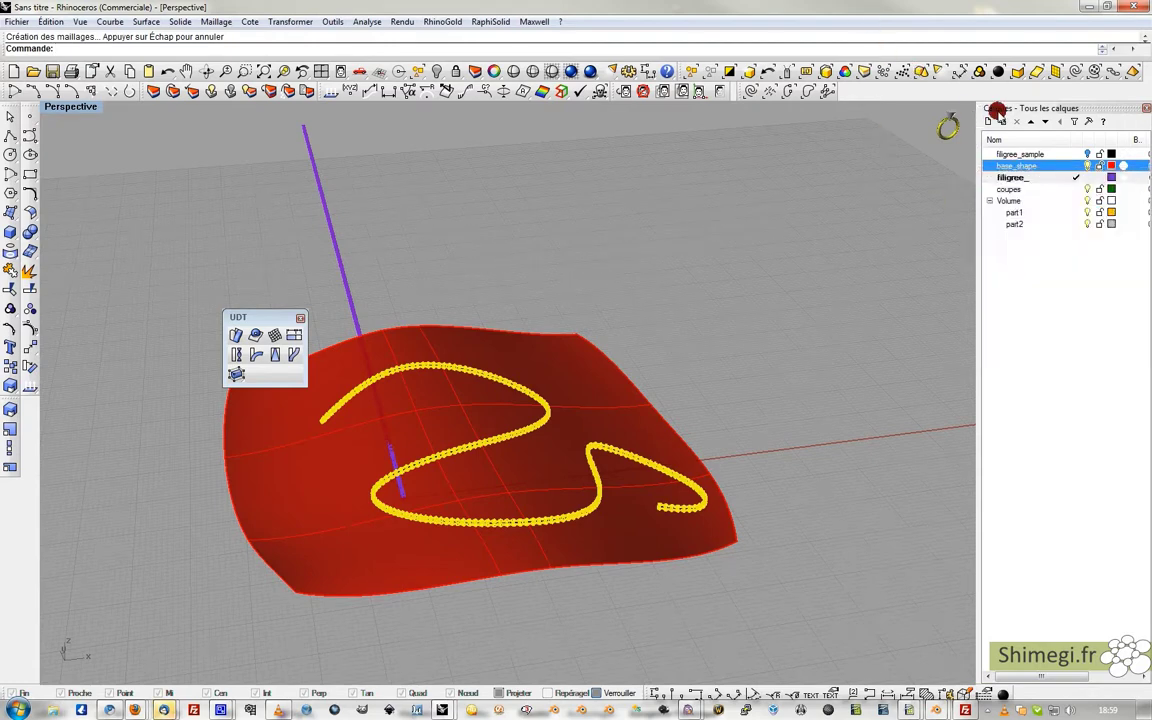
left_click(988, 121)
type("filal_filigree")
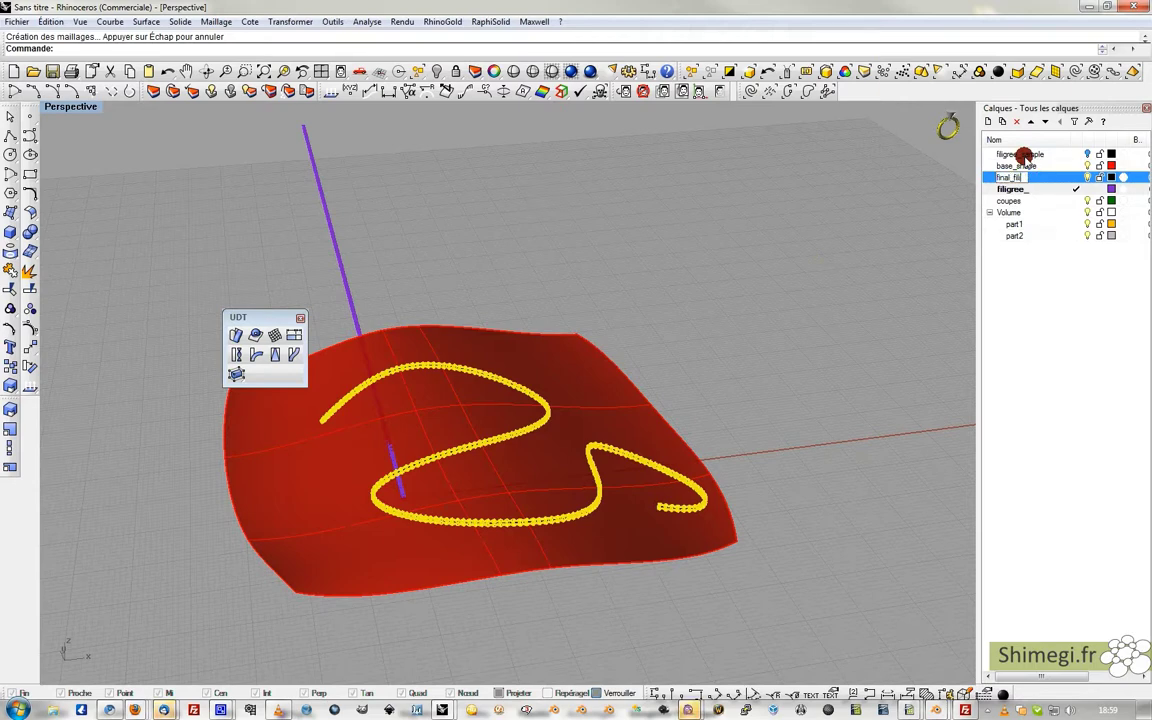
key("Return")
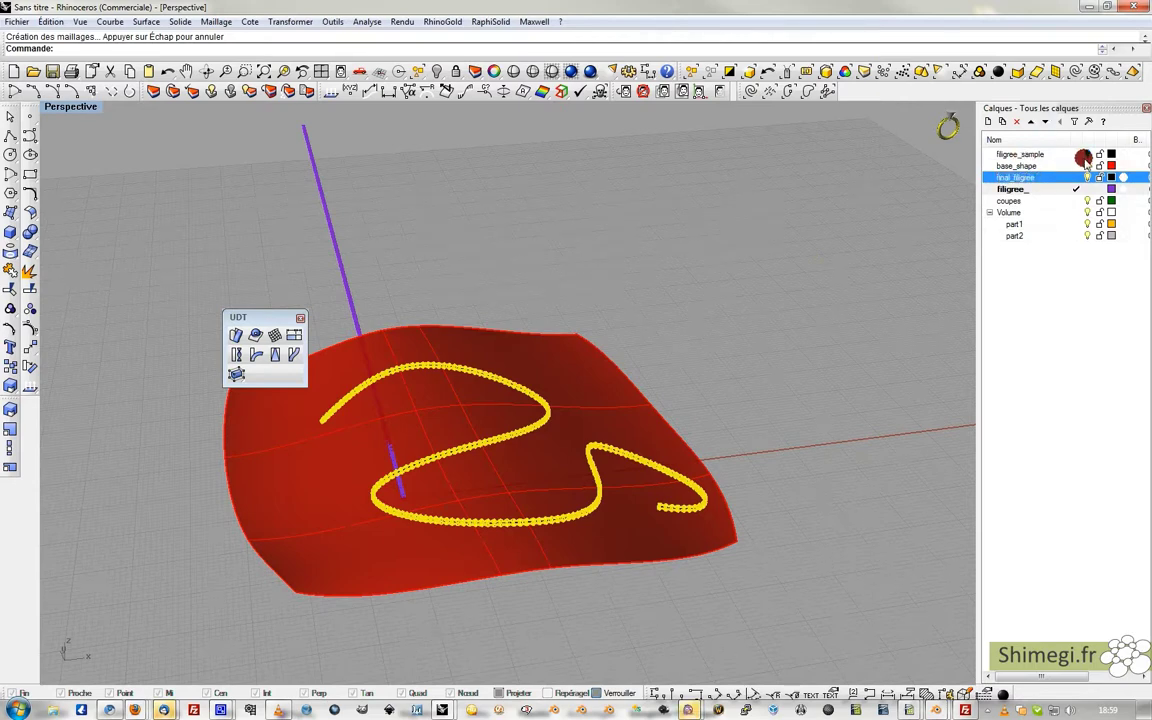
right_click(1040, 177)
left_click(1035, 335)
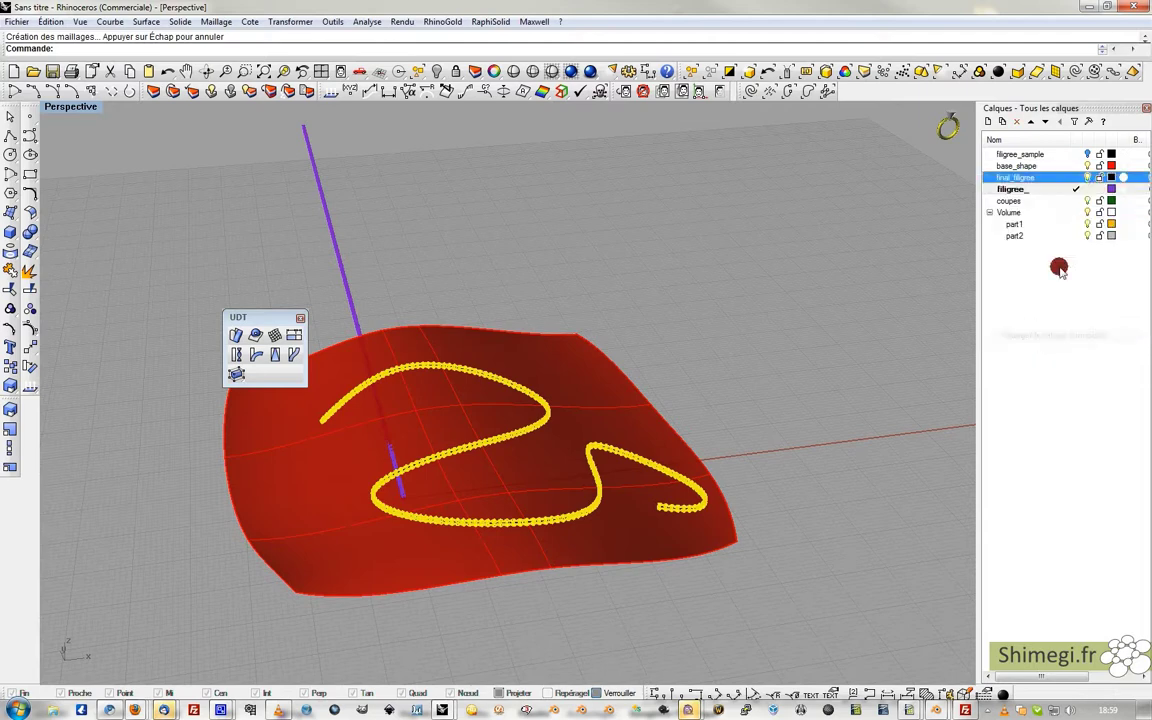
Make final_filigree the current layer and hide the filigree_ layer with the original straight wire.
left_click(1079, 177)
left_click(1086, 189)
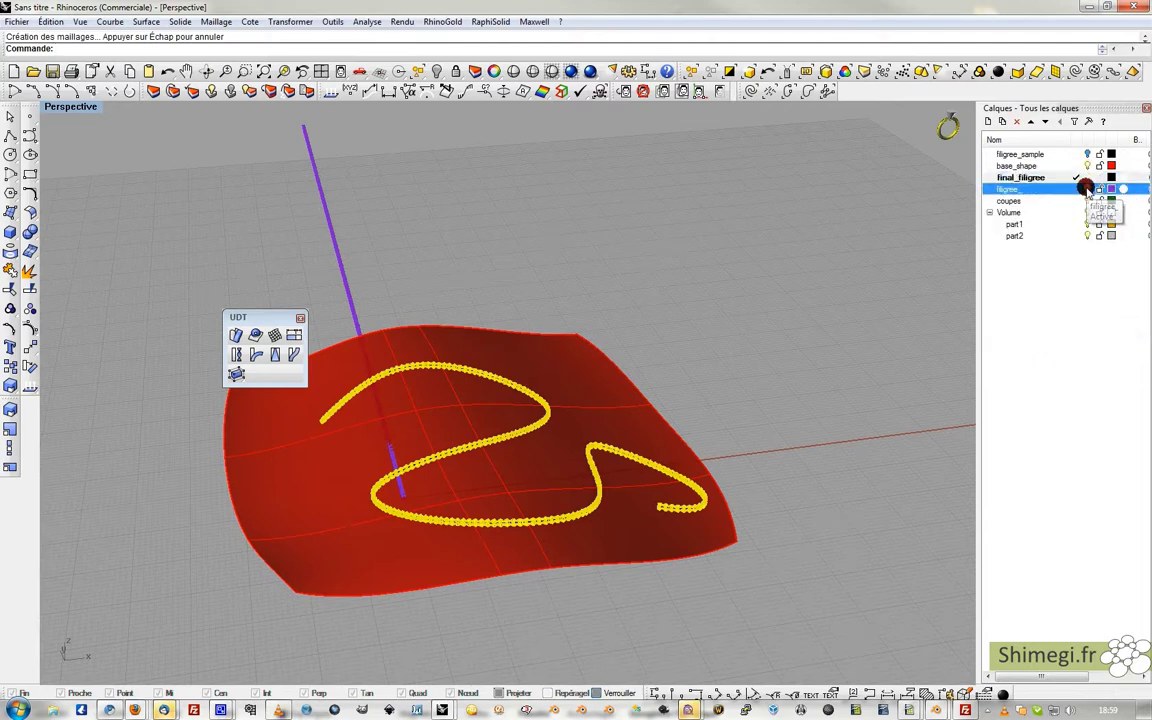
left_click(729, 260)
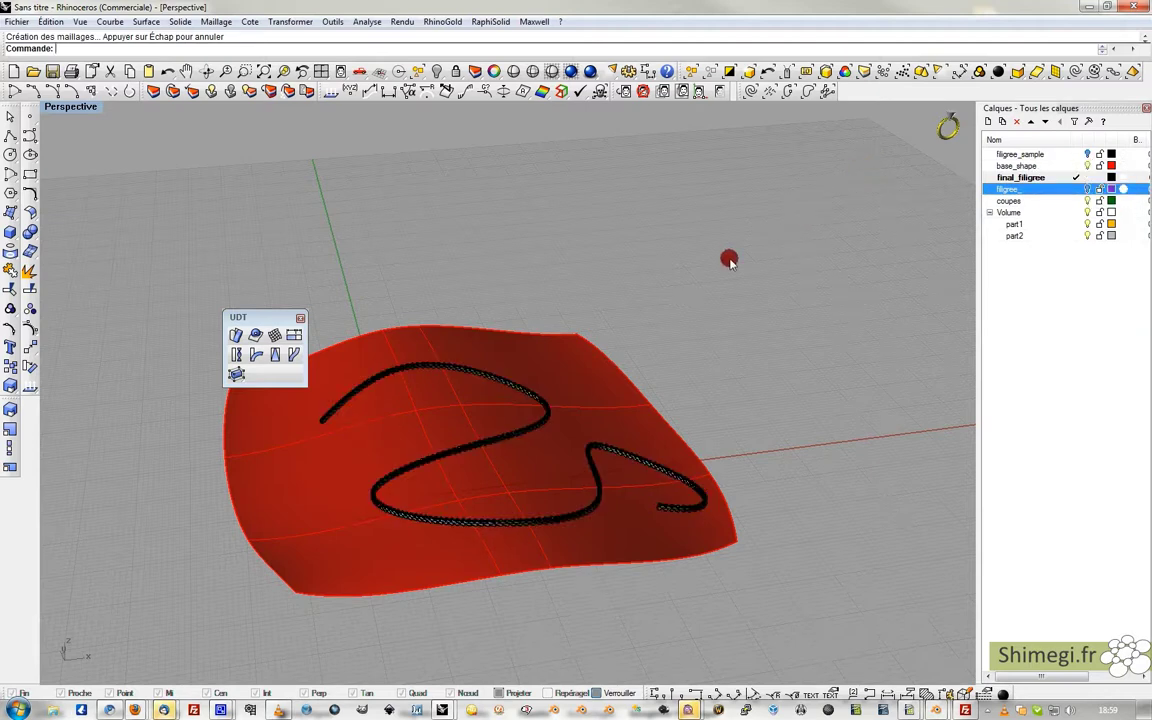
Switch the perspective view to shaded display and examine the wire on the base surface from above.
right_click_drag(594, 264, 600, 300)
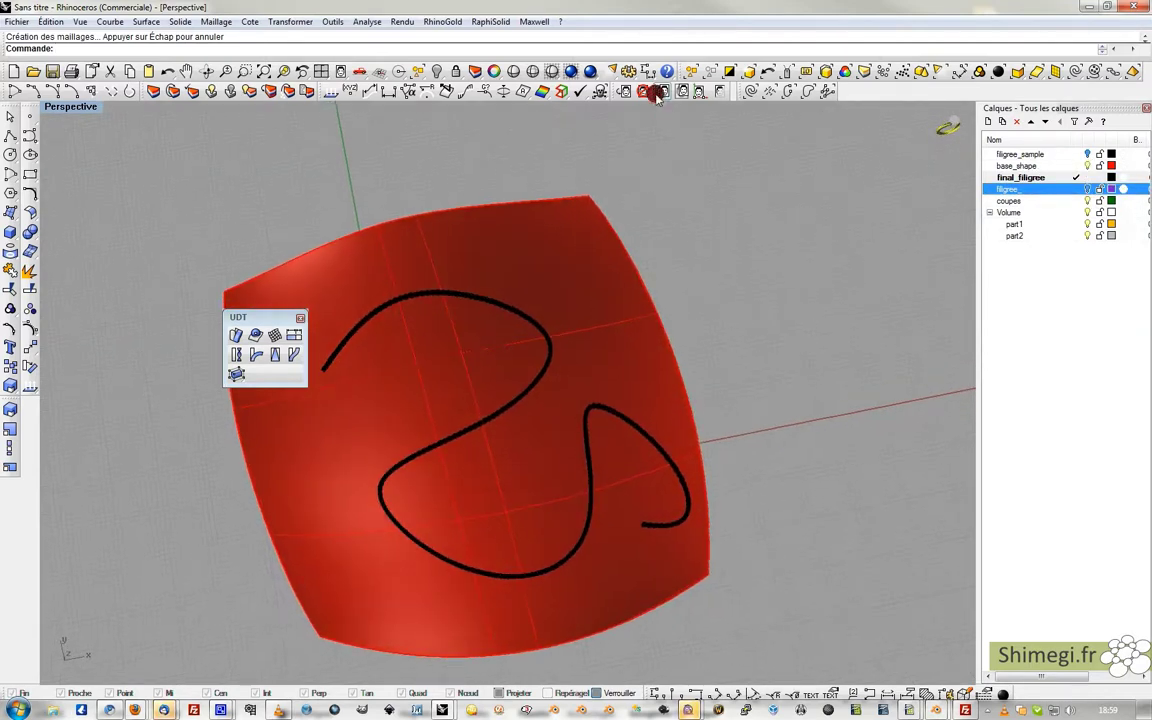
left_click(549, 72)
mouse_move(566, 180)
right_mouse_down()
mouse_move(563, 244)
mouse_move(453, 215)
mouse_move(404, 172)
right_mouse_up()
mouse_move(308, 338)
right_mouse_down()
mouse_move(303, 270)
mouse_move(304, 302)
mouse_move(226, 188)
mouse_move(242, 255)
mouse_move(490, 262)
right_mouse_up()
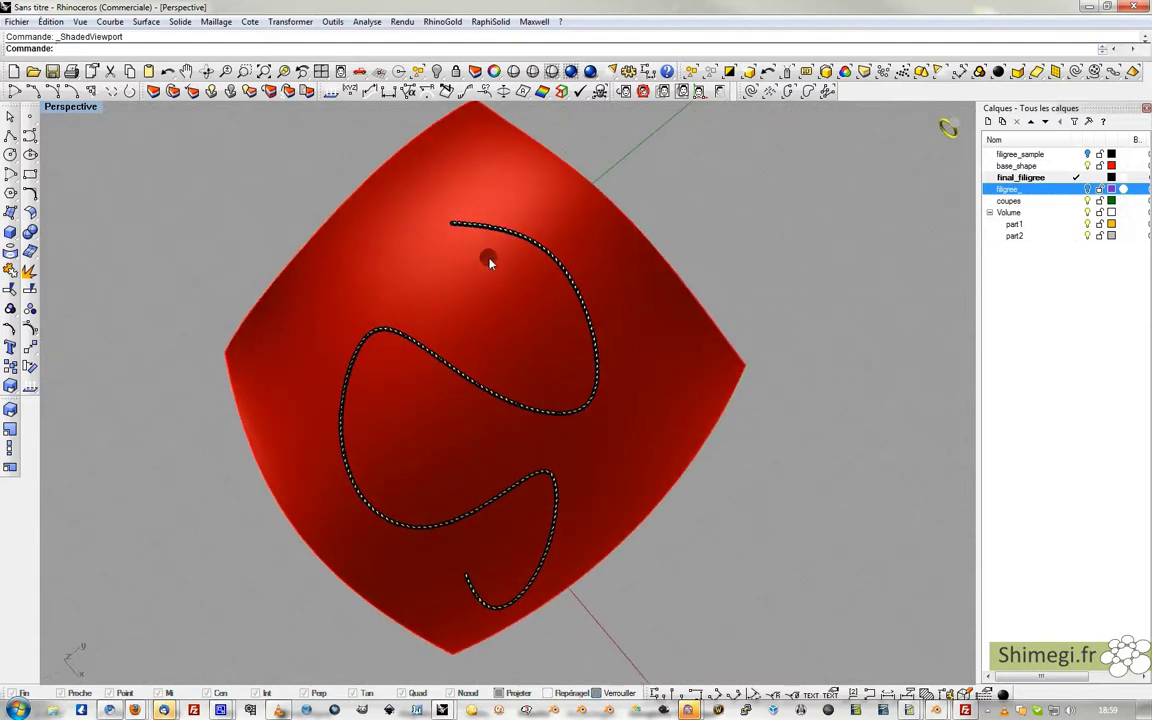